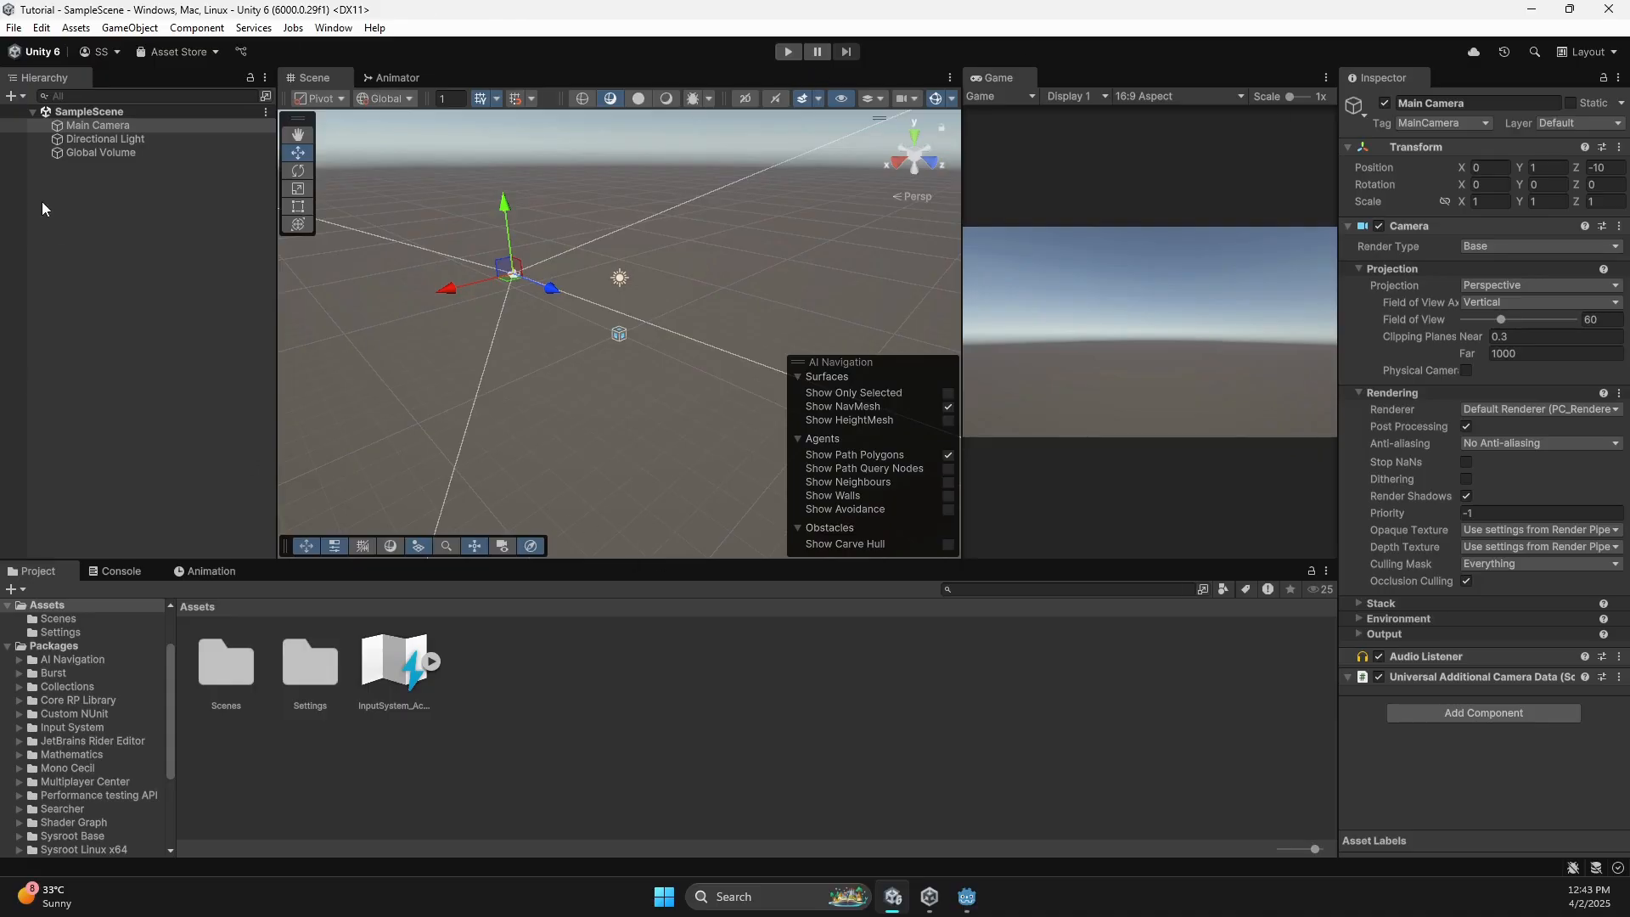
Inspect the Main Camera, Directional Light and Global Volume in turn, then deselect.
left_click(120, 180)
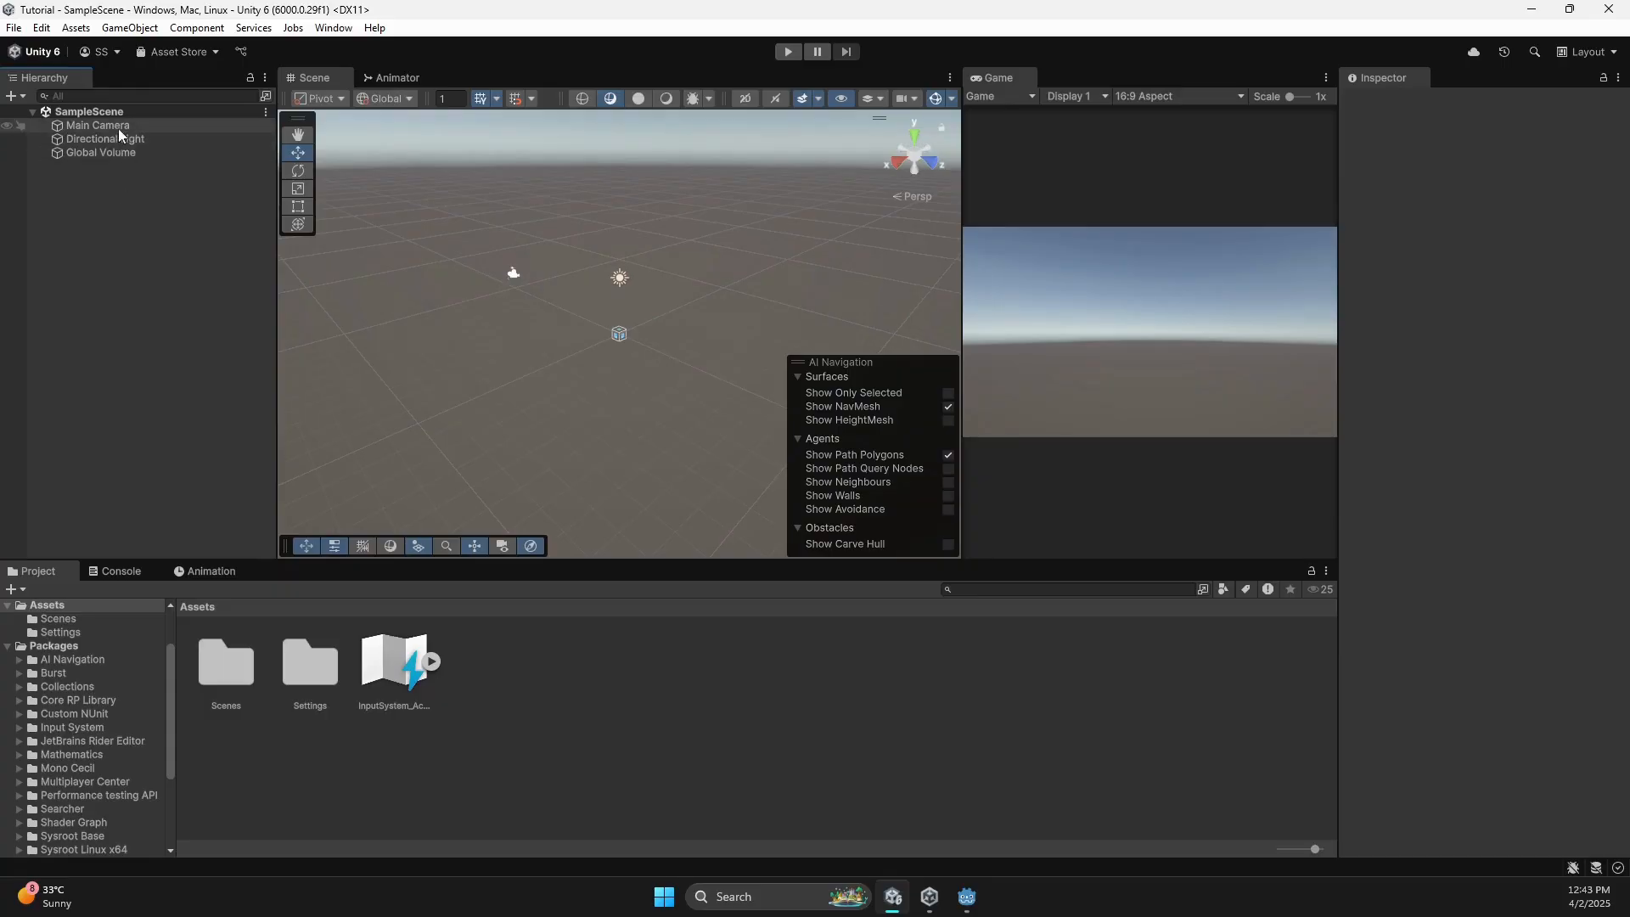
left_click(124, 128)
left_click(124, 139)
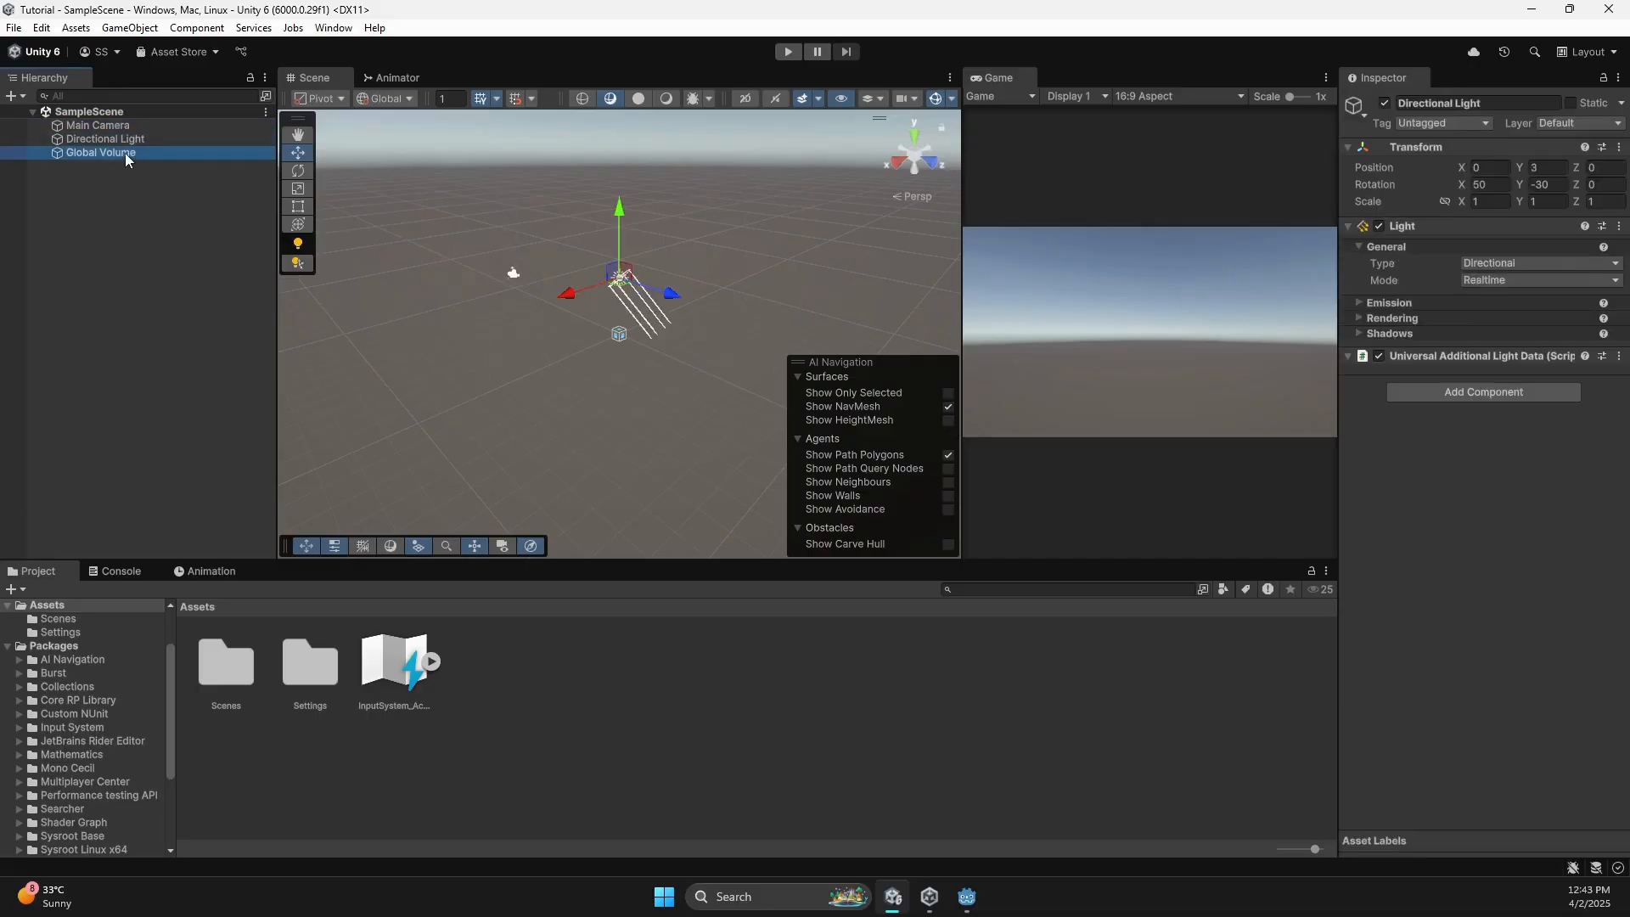
left_click(124, 153)
left_click(125, 126)
left_click(128, 140)
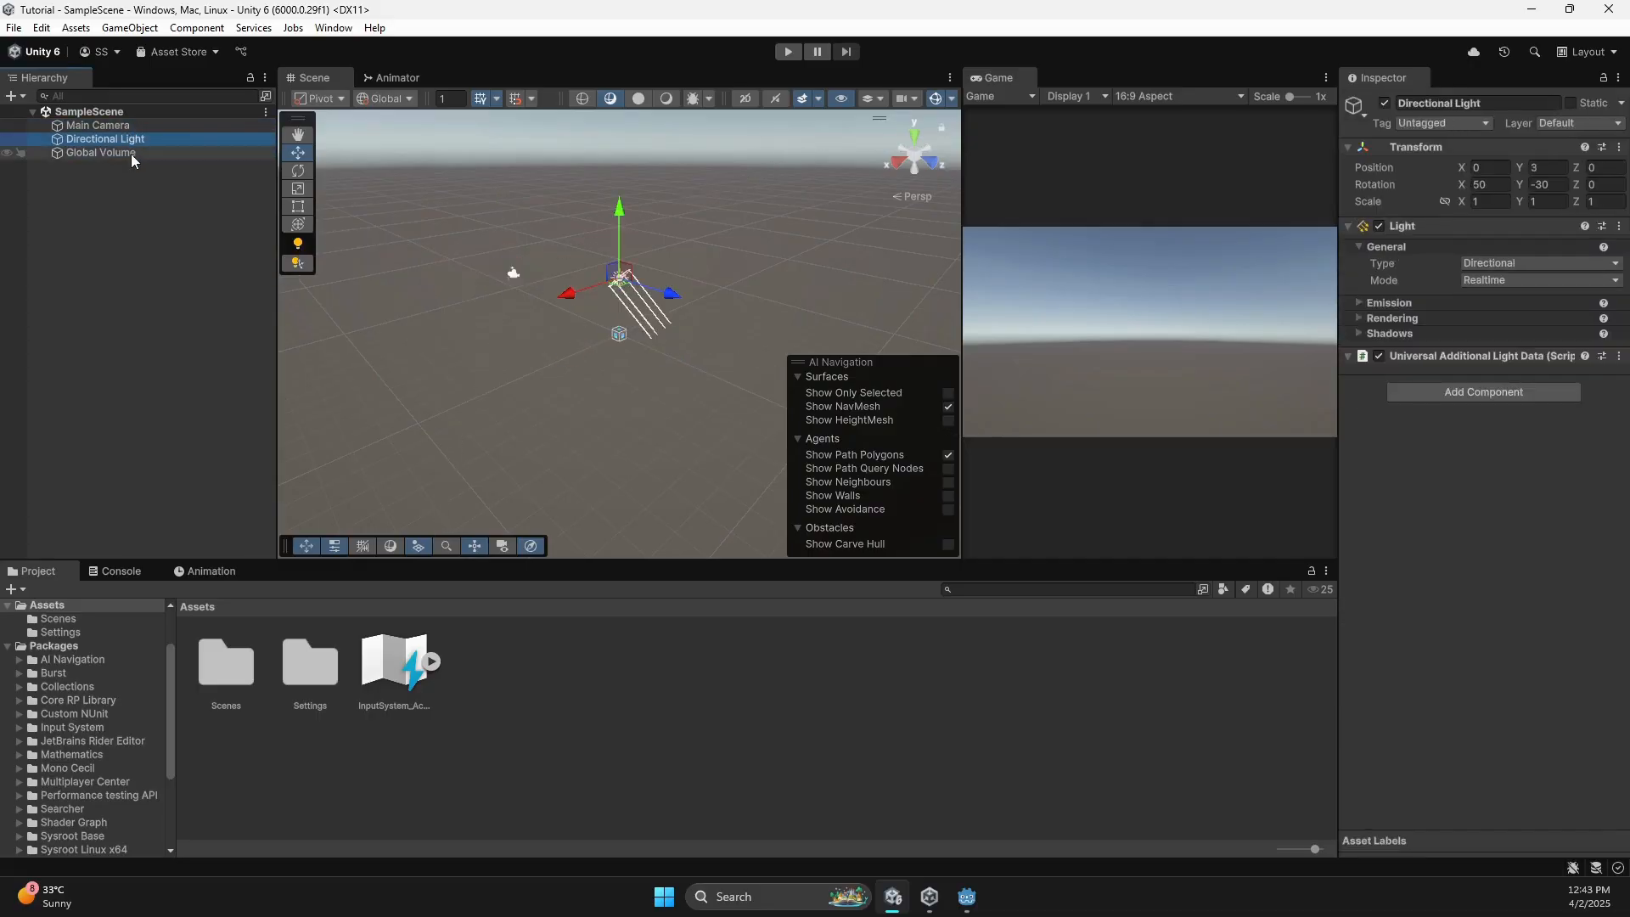
left_click(130, 153)
left_click(152, 242)
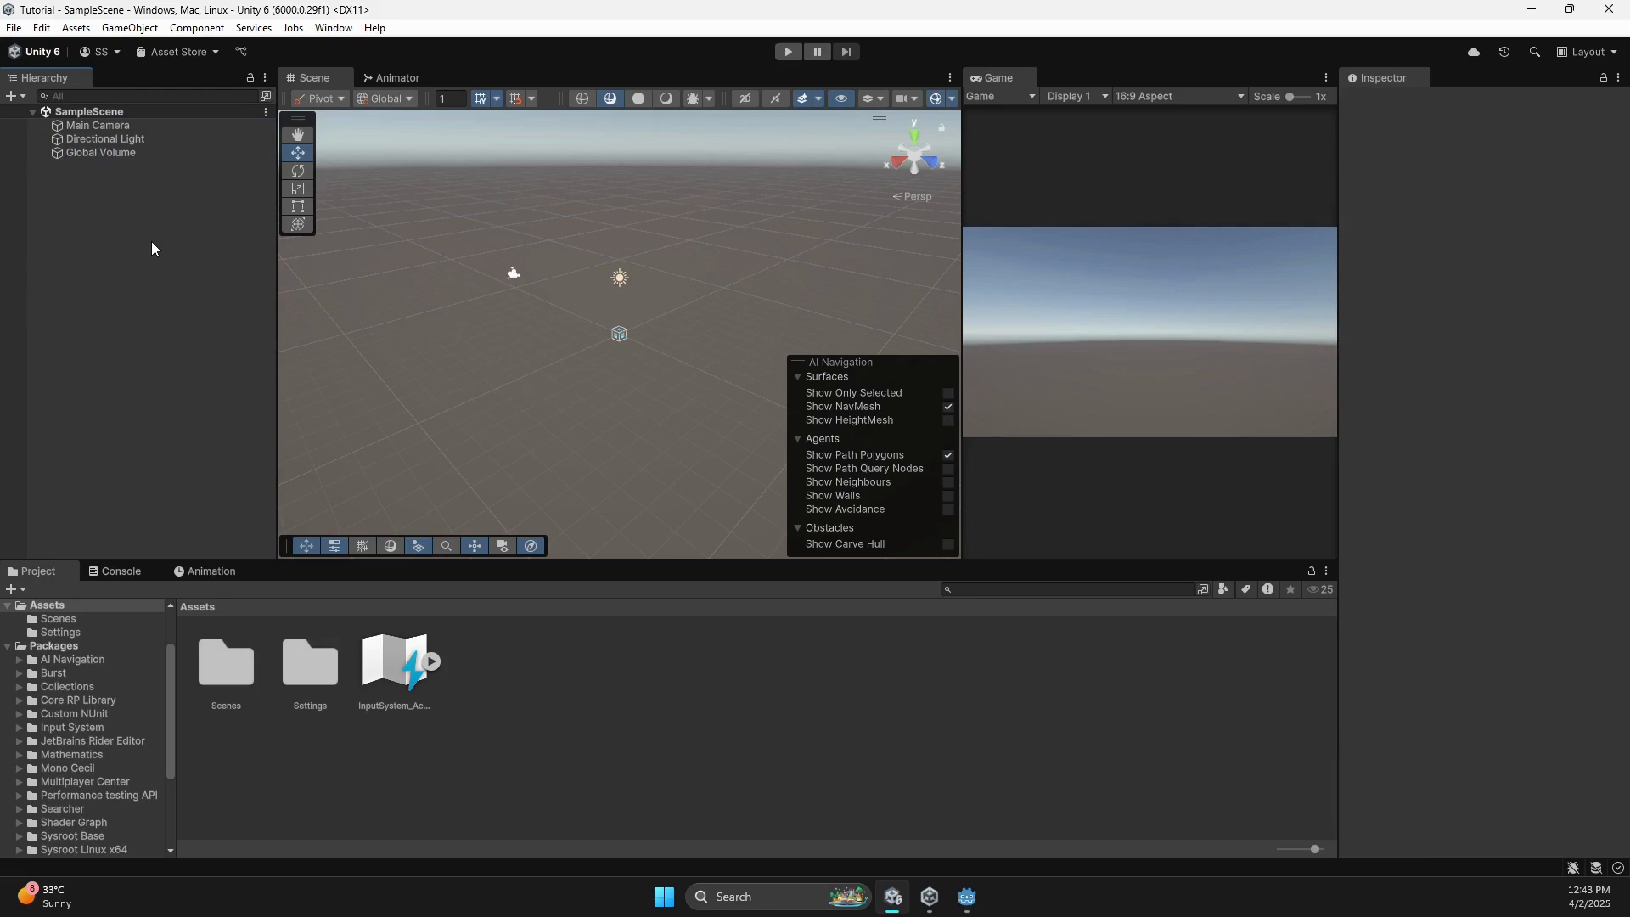
Collapse the Main Camera's Camera and Universal Additional Camera Data components.
left_click(125, 126)
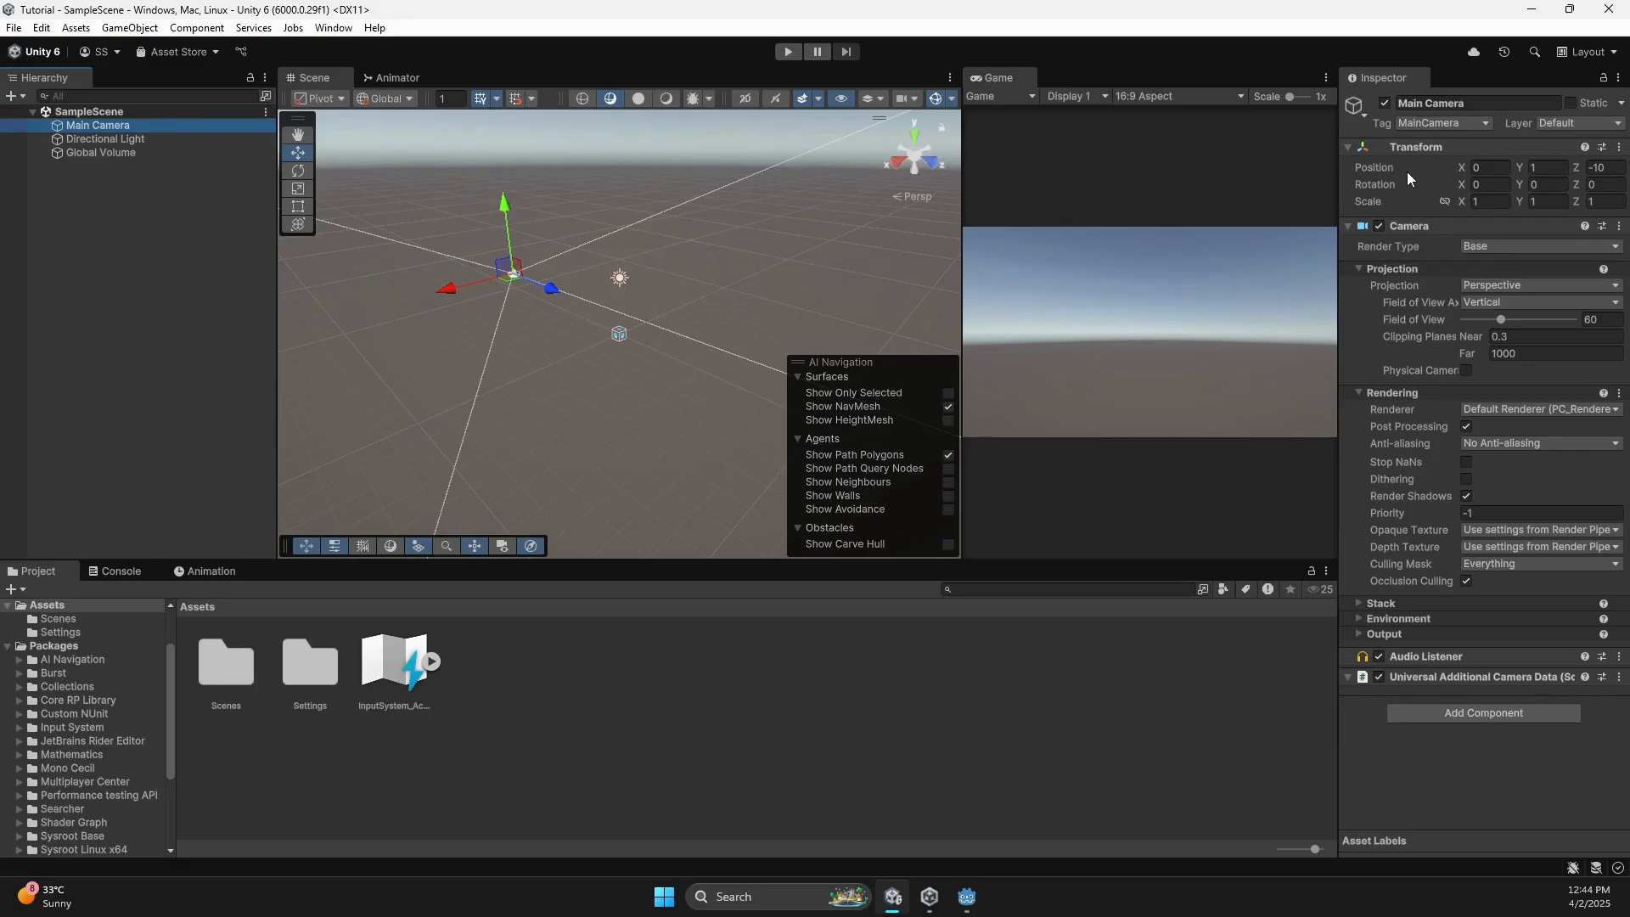
left_click(1346, 227)
left_click(1347, 265)
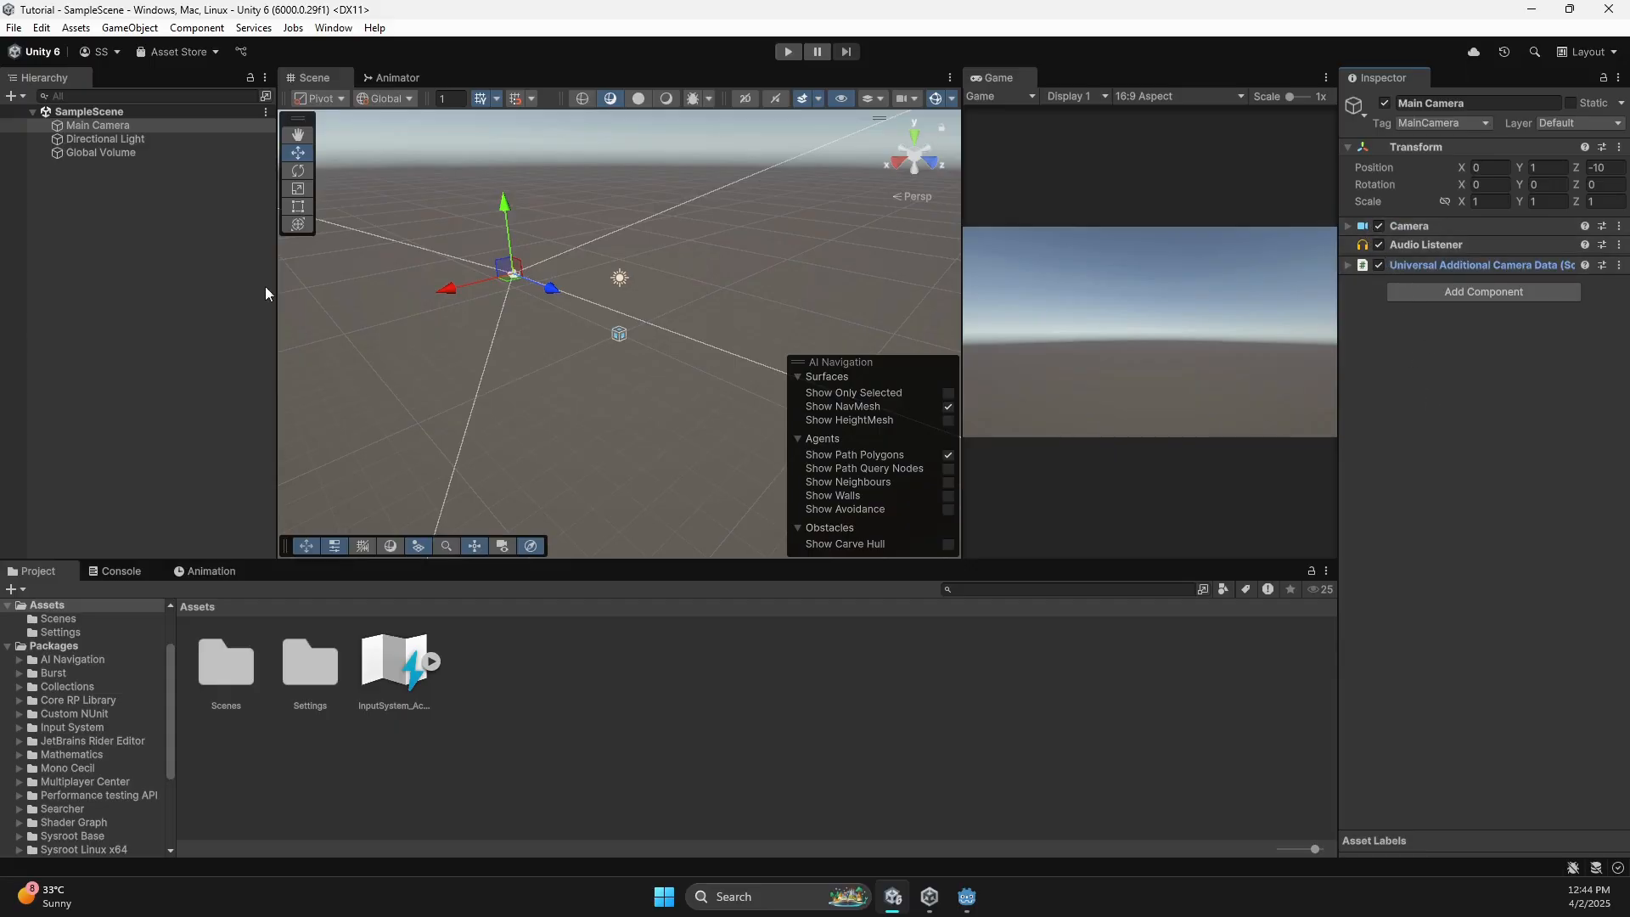
Create a 3D Sphere from the Hierarchy menu, rename it Ball, and frame it in view.
left_click(149, 267)
right_click(86, 236)
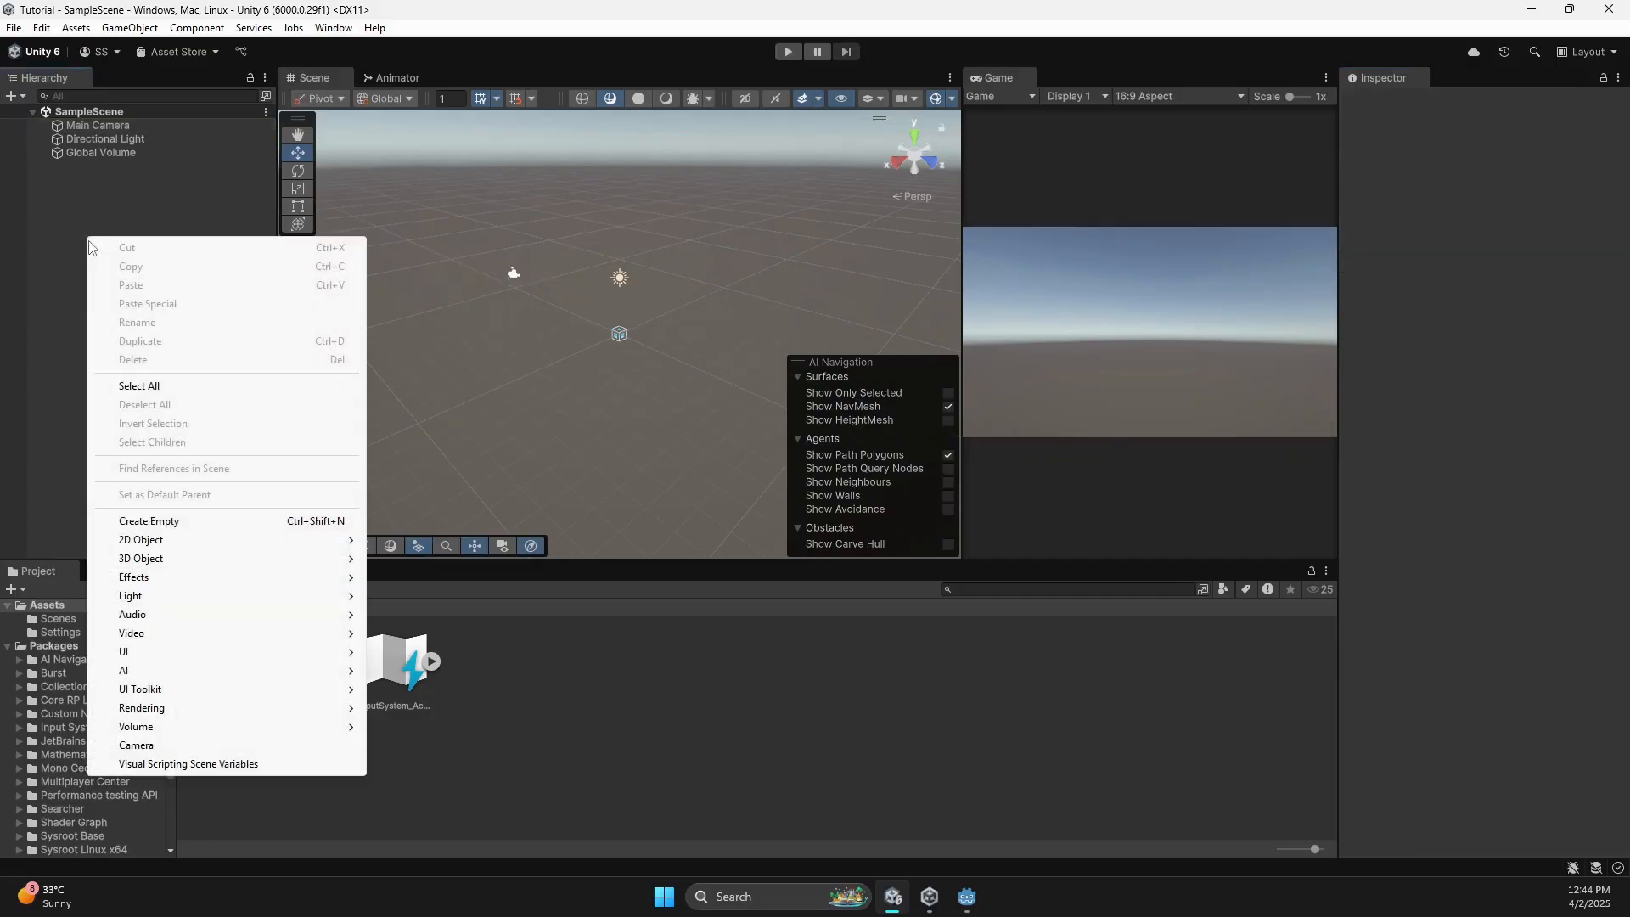
left_click(44, 349)
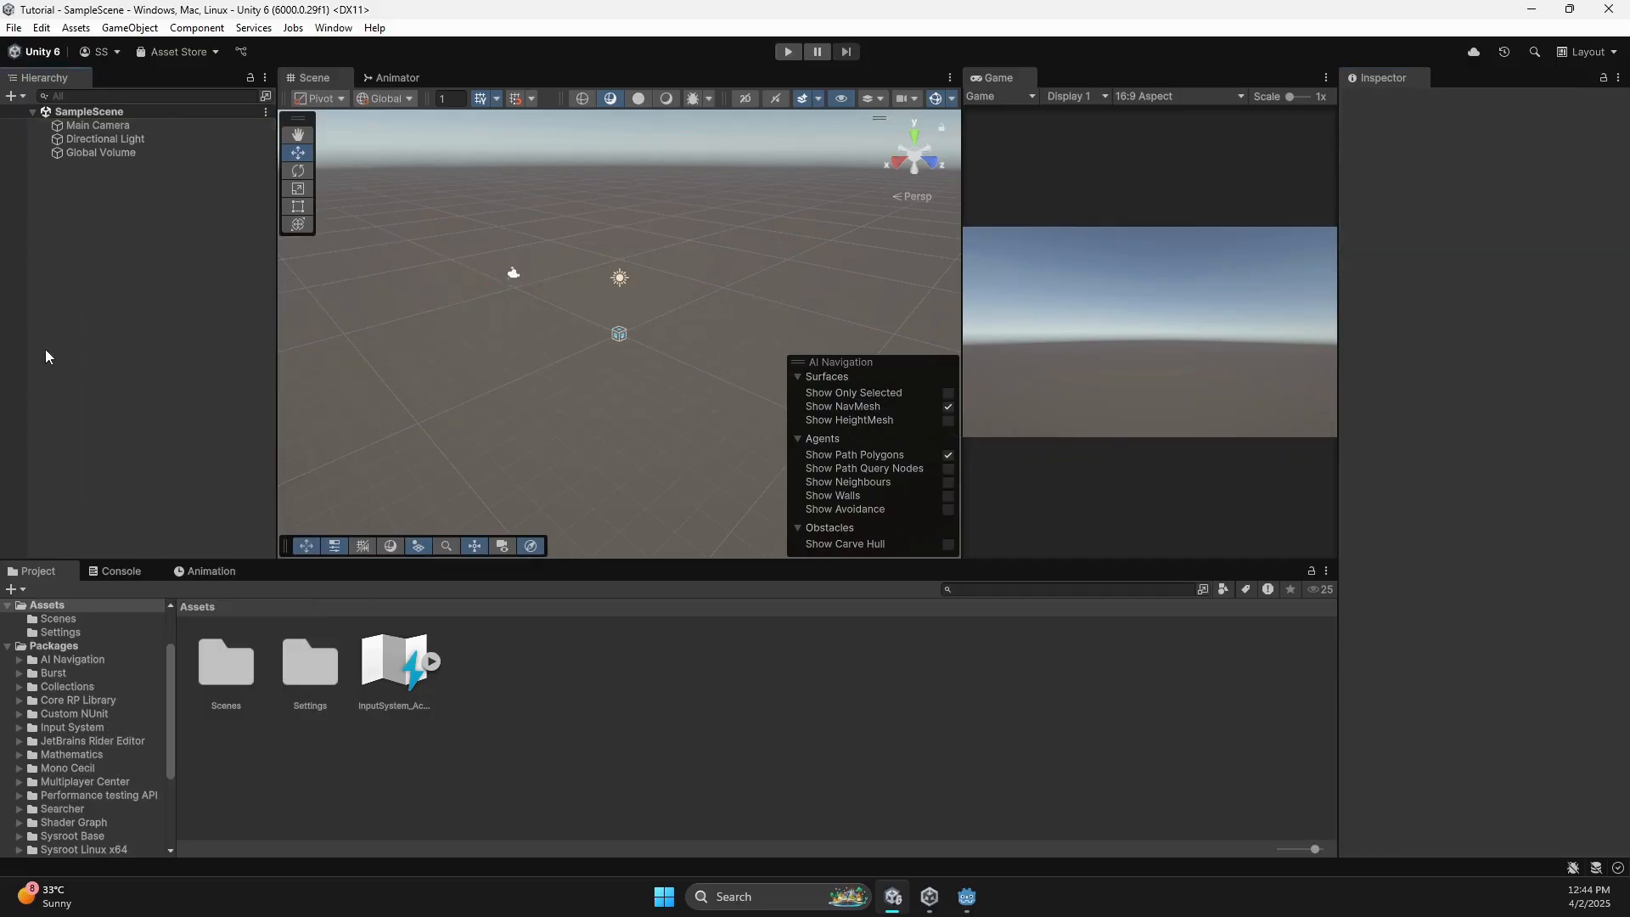
right_click(141, 283)
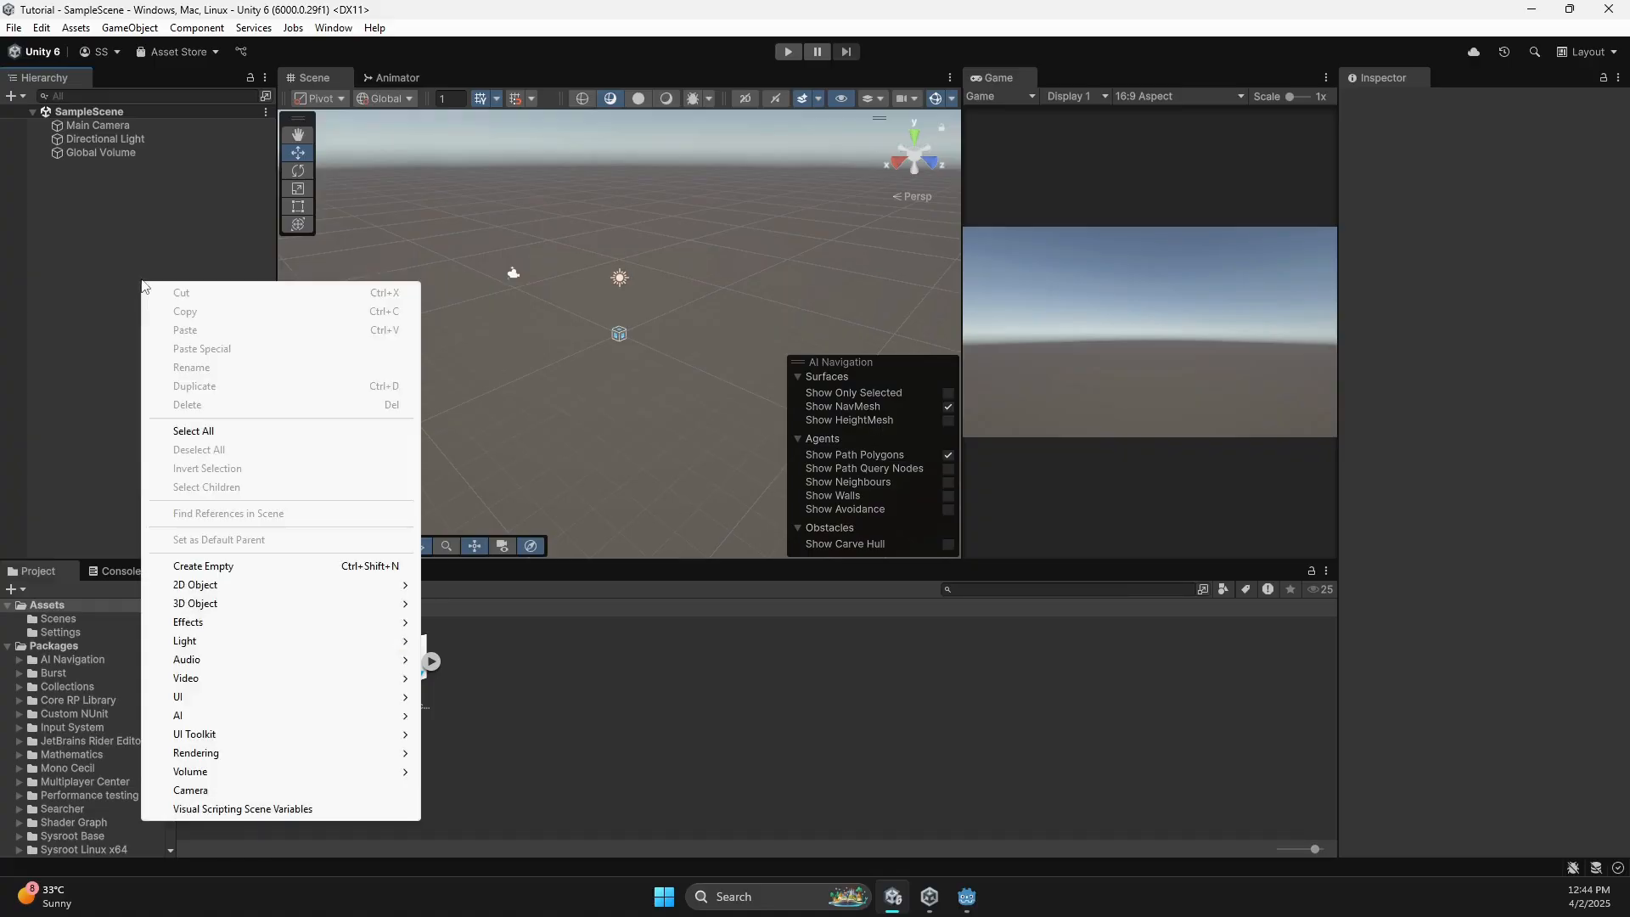
mouse_move(211, 608)
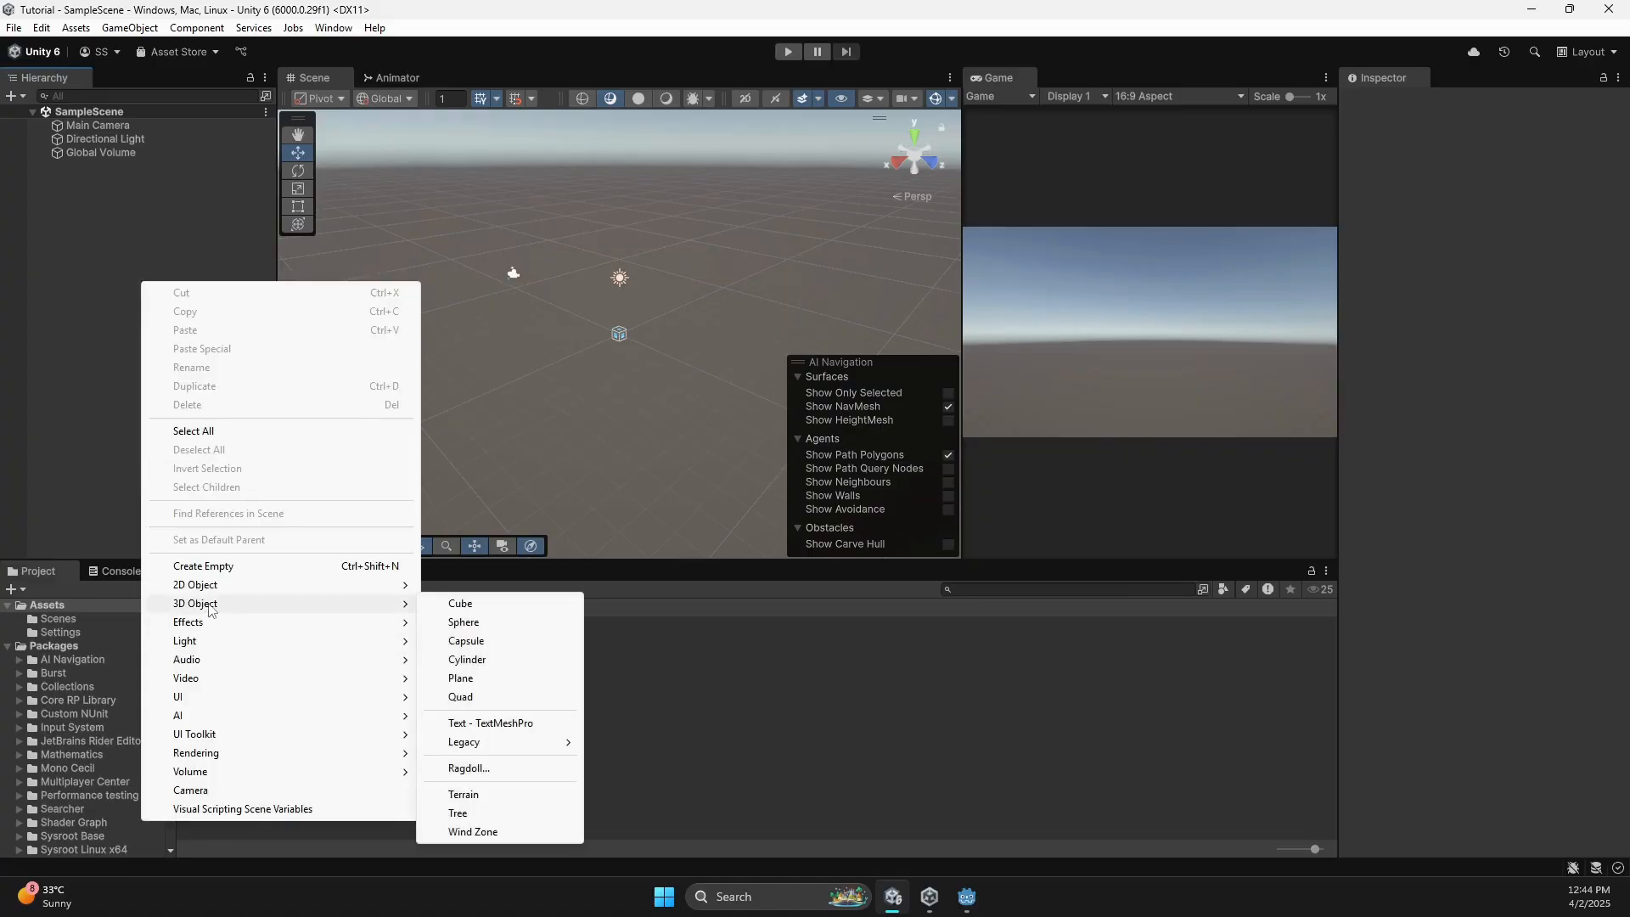
left_click(484, 622)
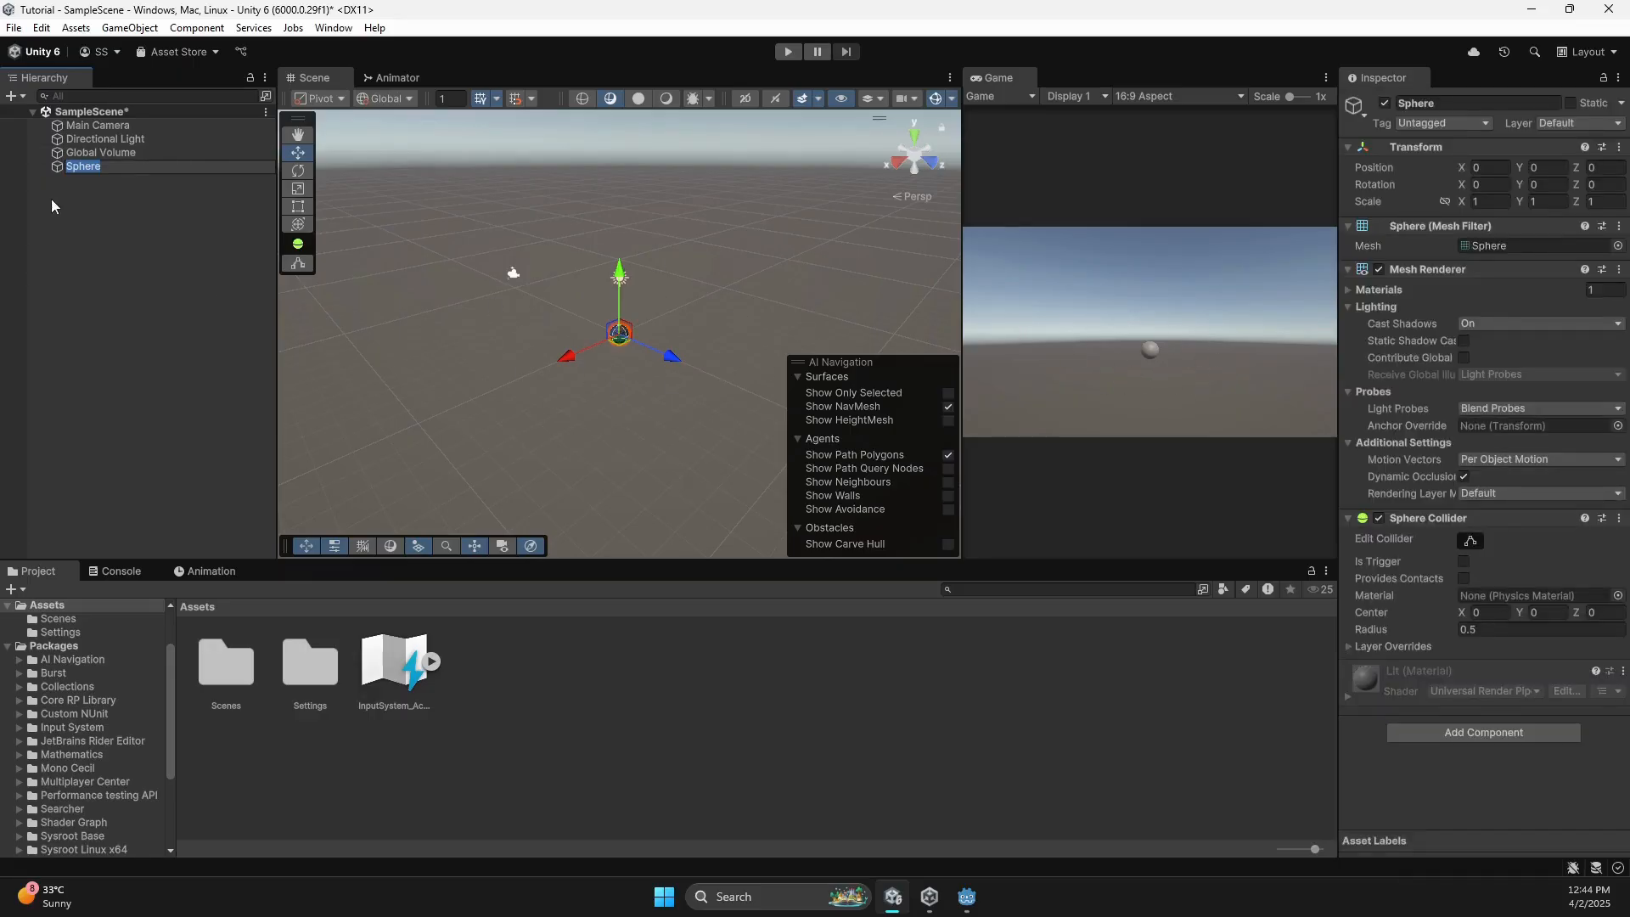
type("Ball")
key("Return")
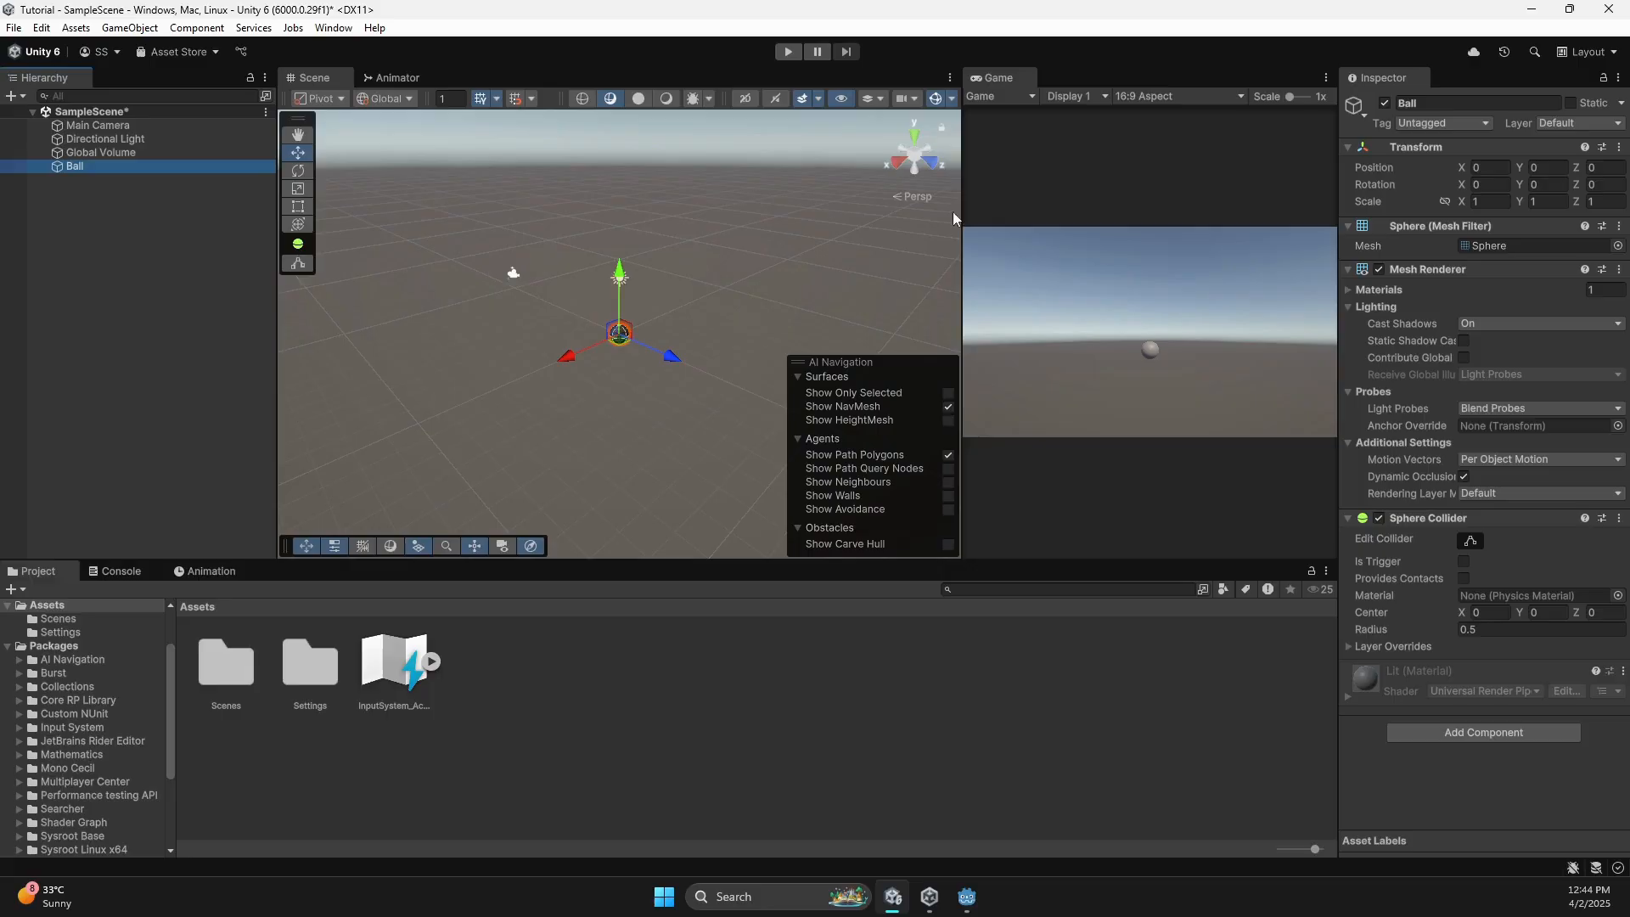
key("f")
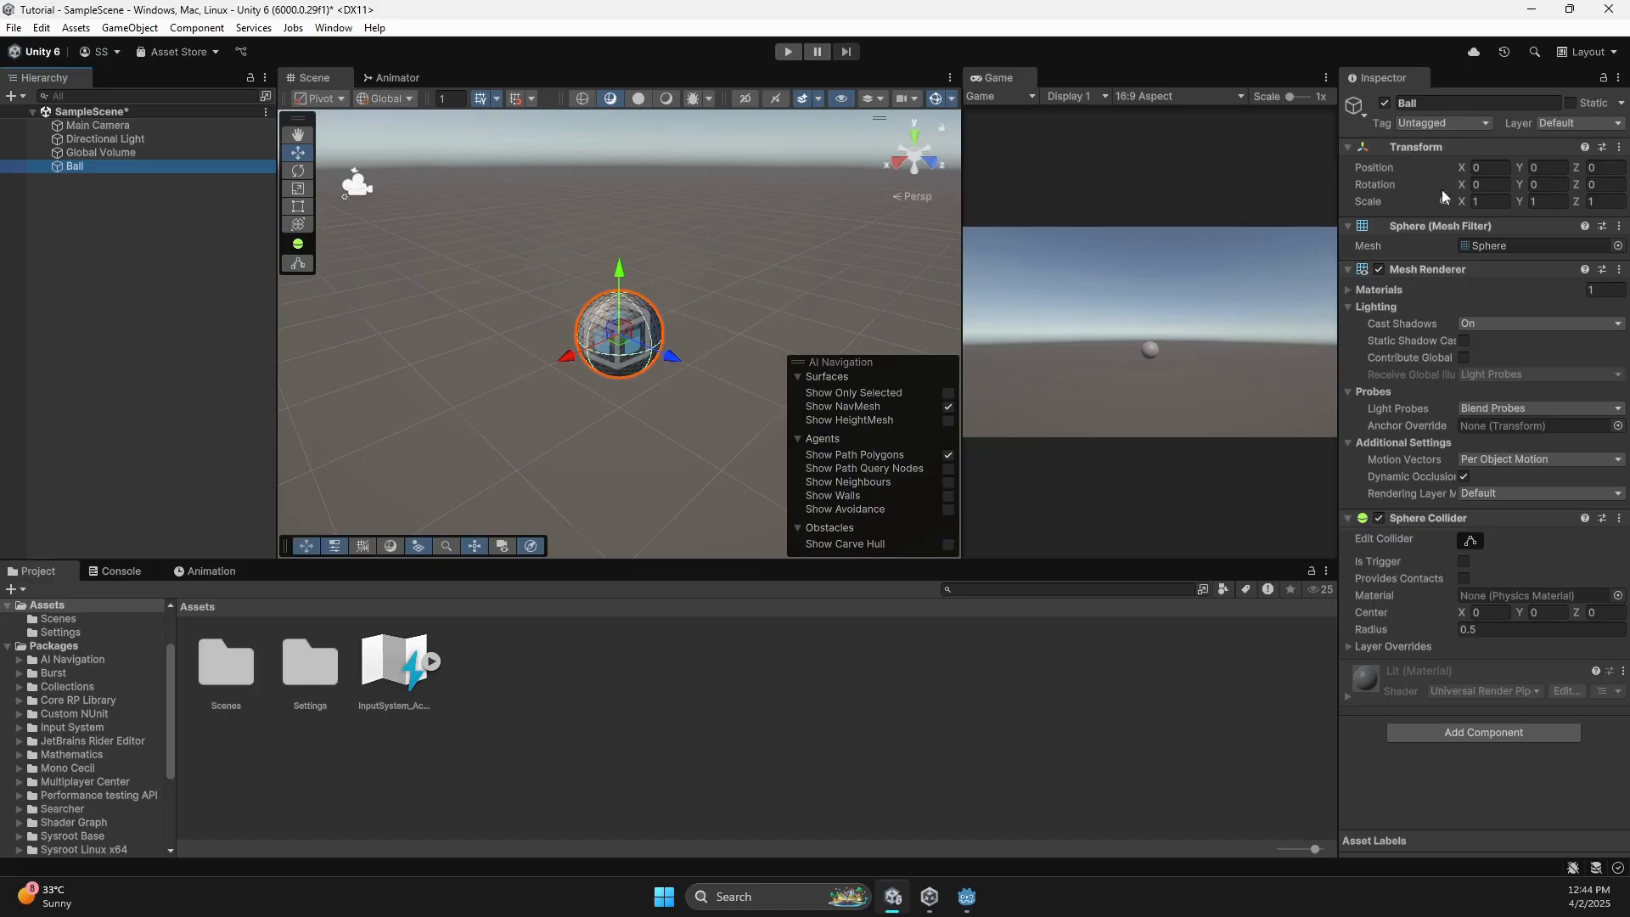
Collapse the Ball's Mesh Filter, Mesh Renderer and Sphere Collider components and check the material options.
left_click(1350, 226)
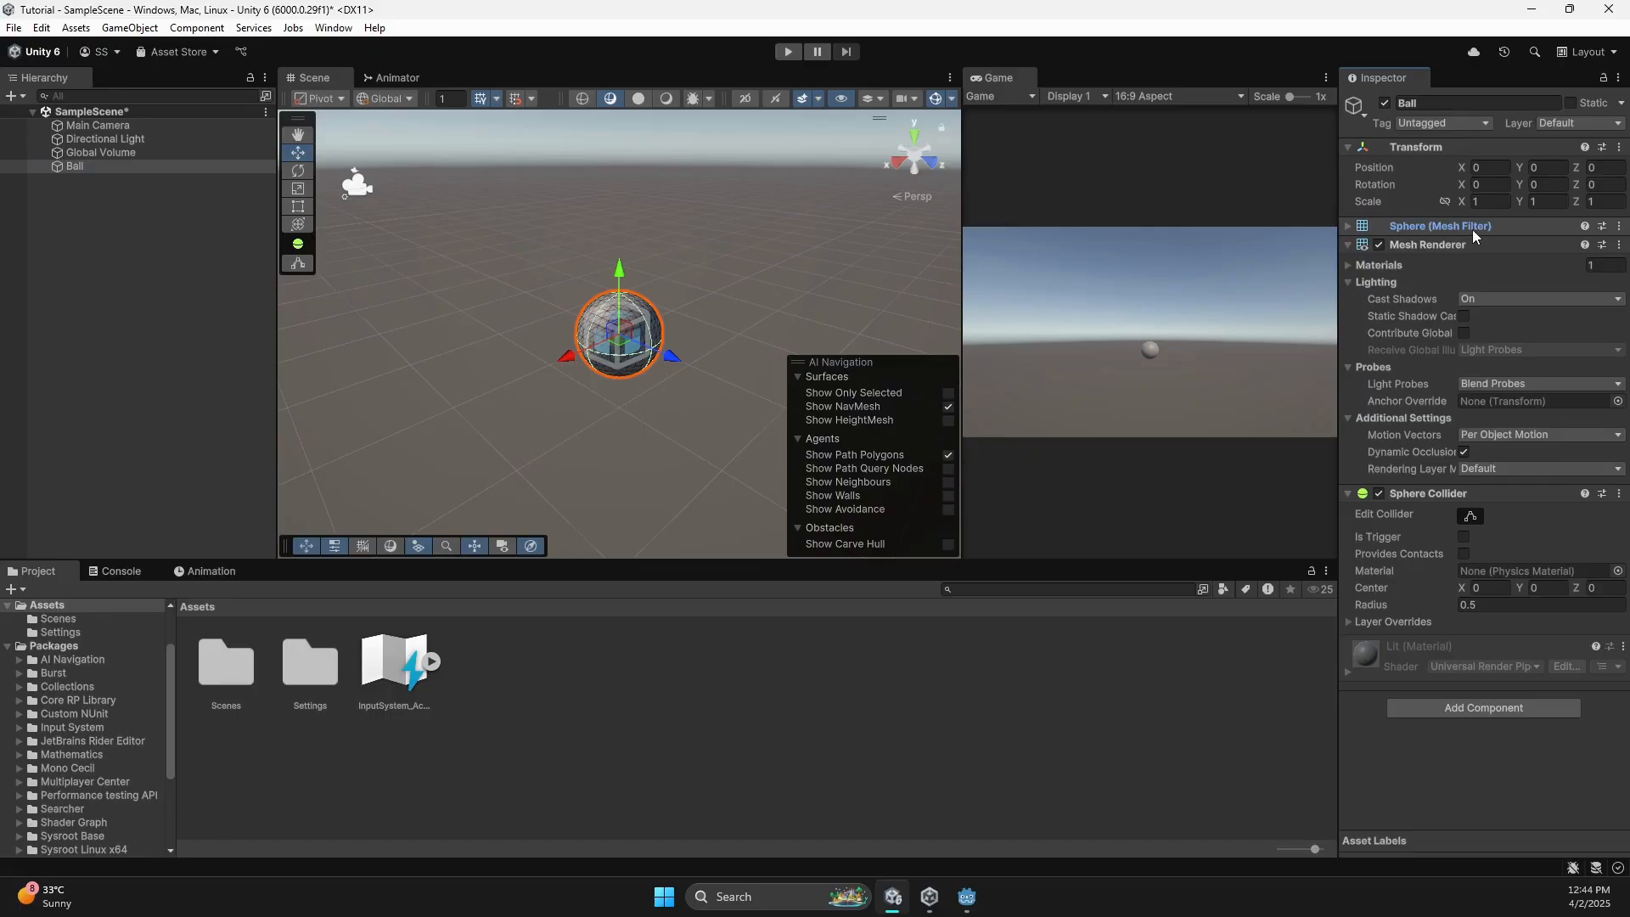
left_click(1347, 246)
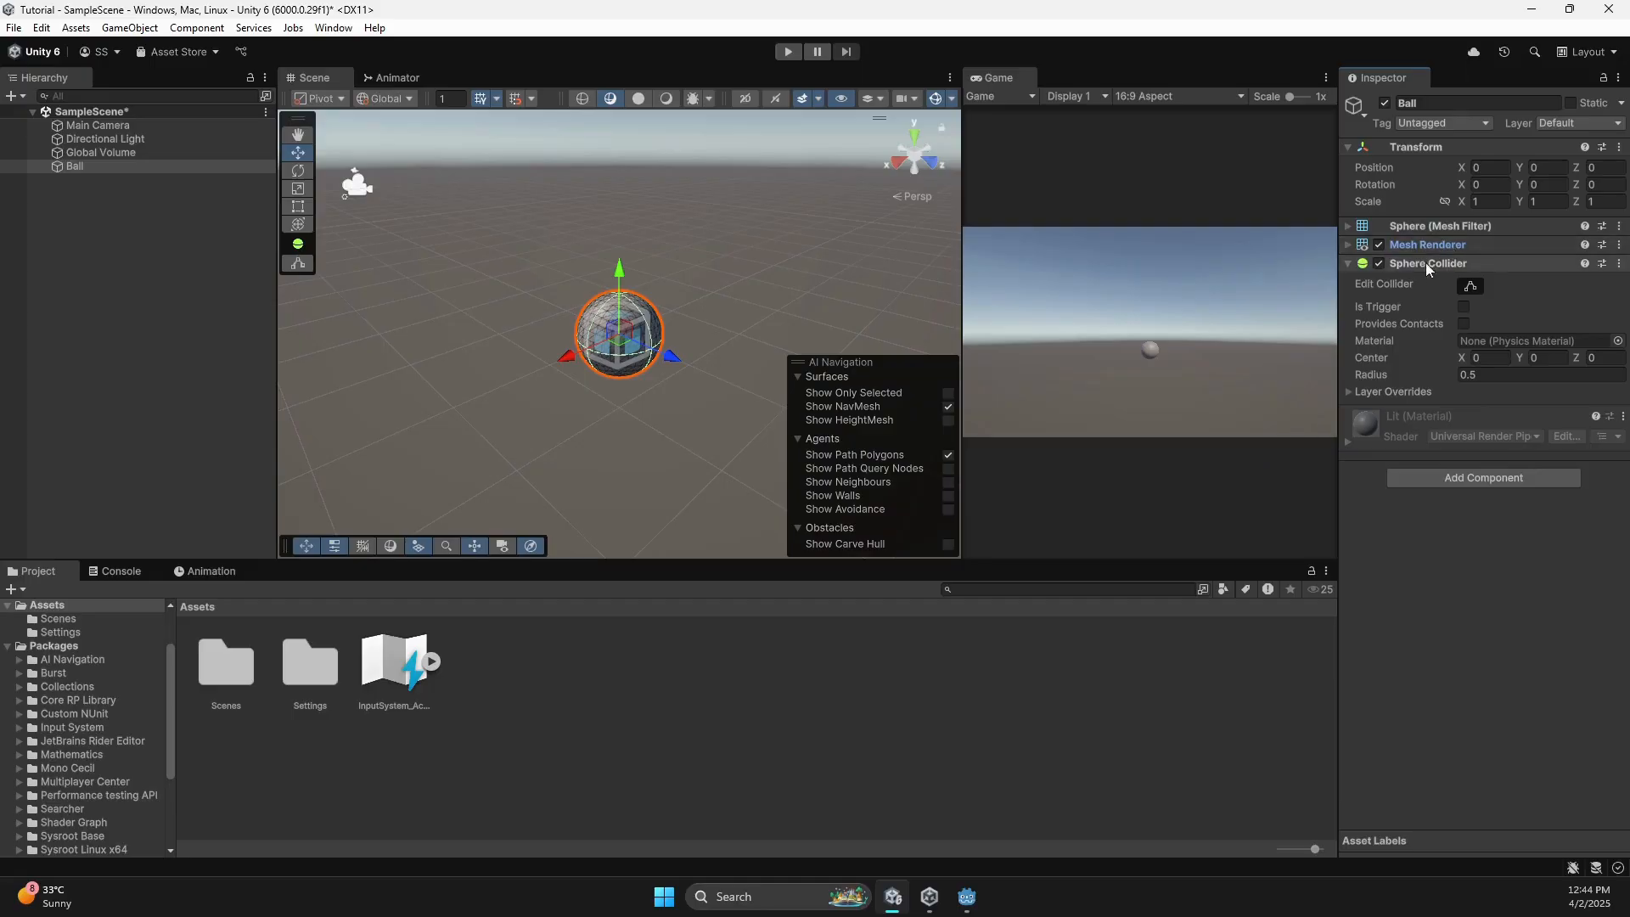
left_click(1347, 265)
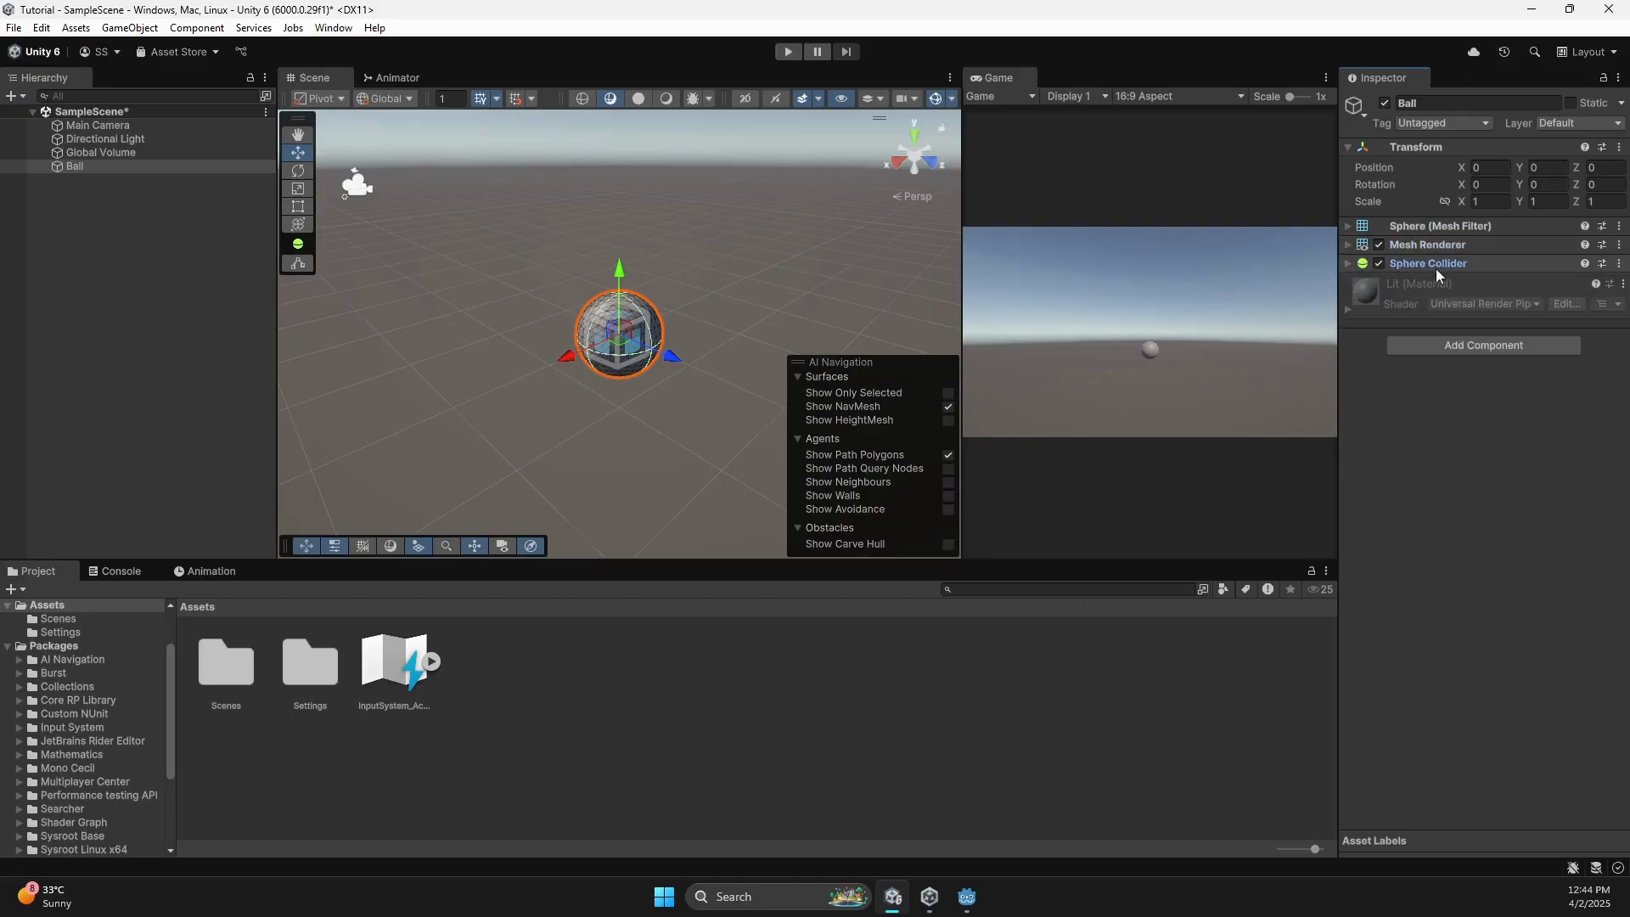
scroll(1074, 359, "up", 1)
scroll(728, 324, "up", 5)
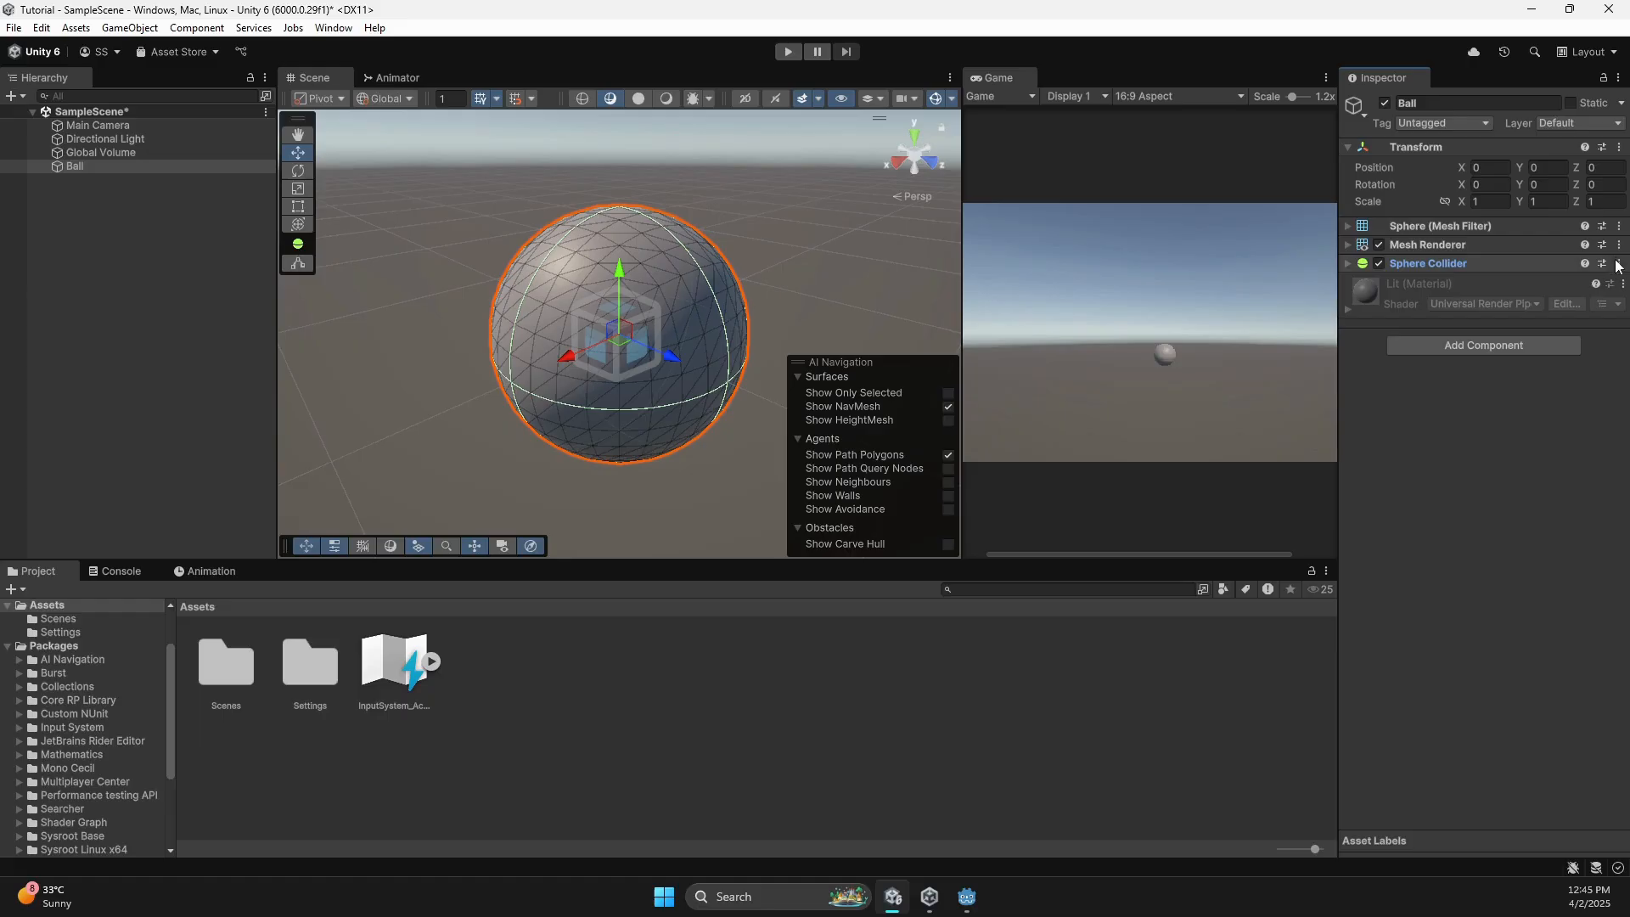
left_click(1622, 287)
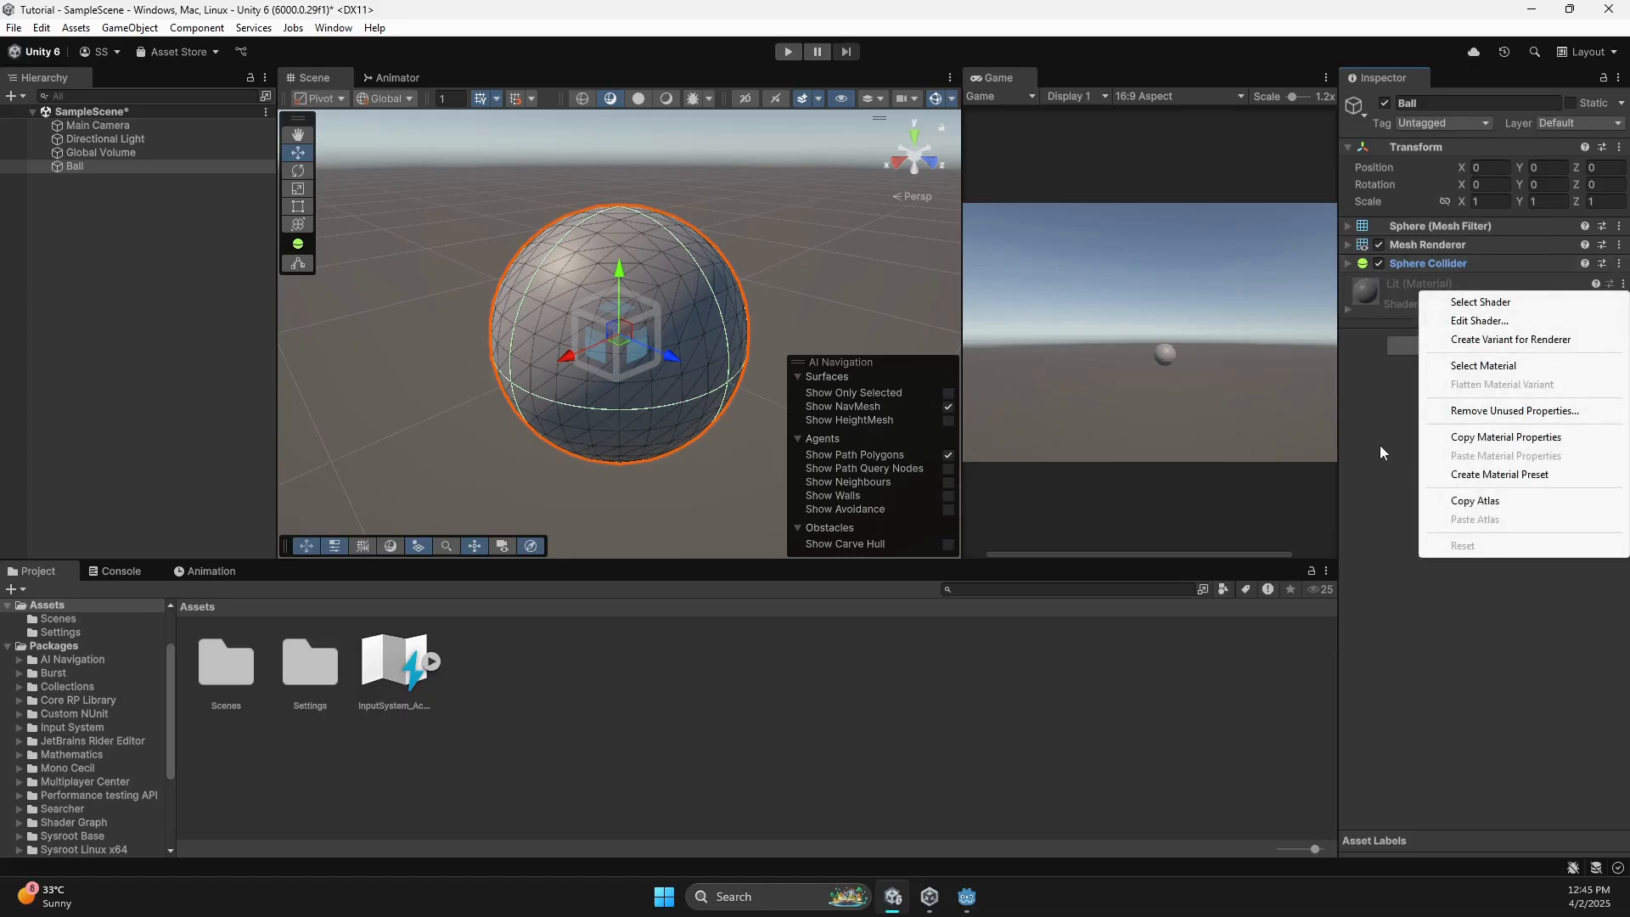
left_click(1462, 410)
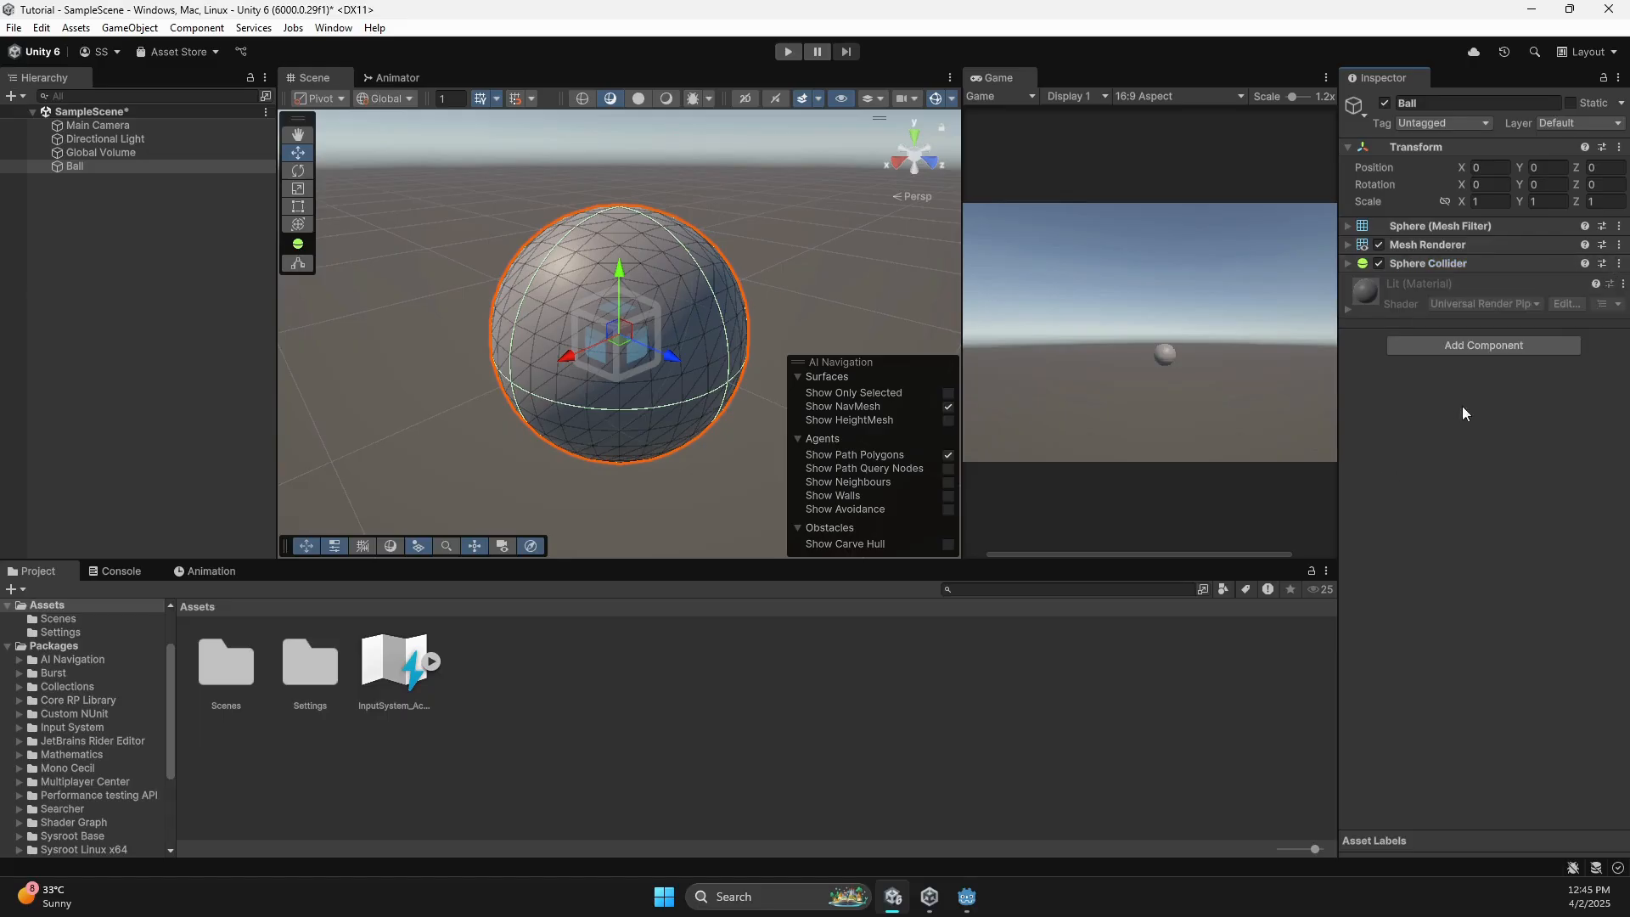
Remove the Sphere Collider, Mesh Renderer and Mesh Filter components from the Ball.
left_click(1619, 263)
left_click(1485, 309)
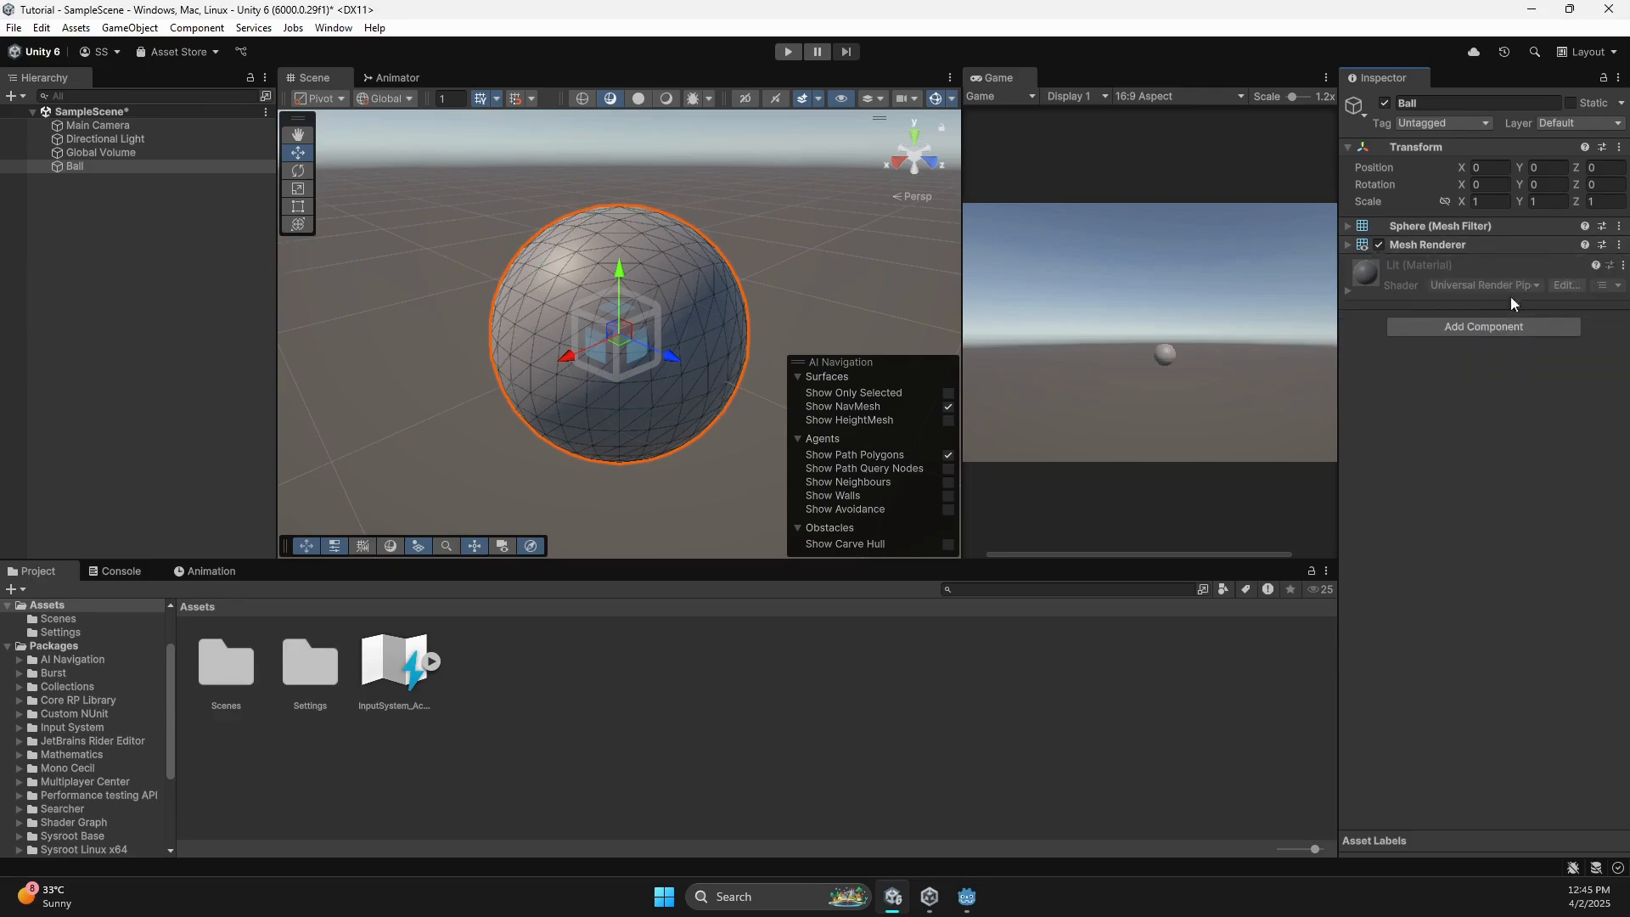
left_click(1619, 245)
left_click(1528, 290)
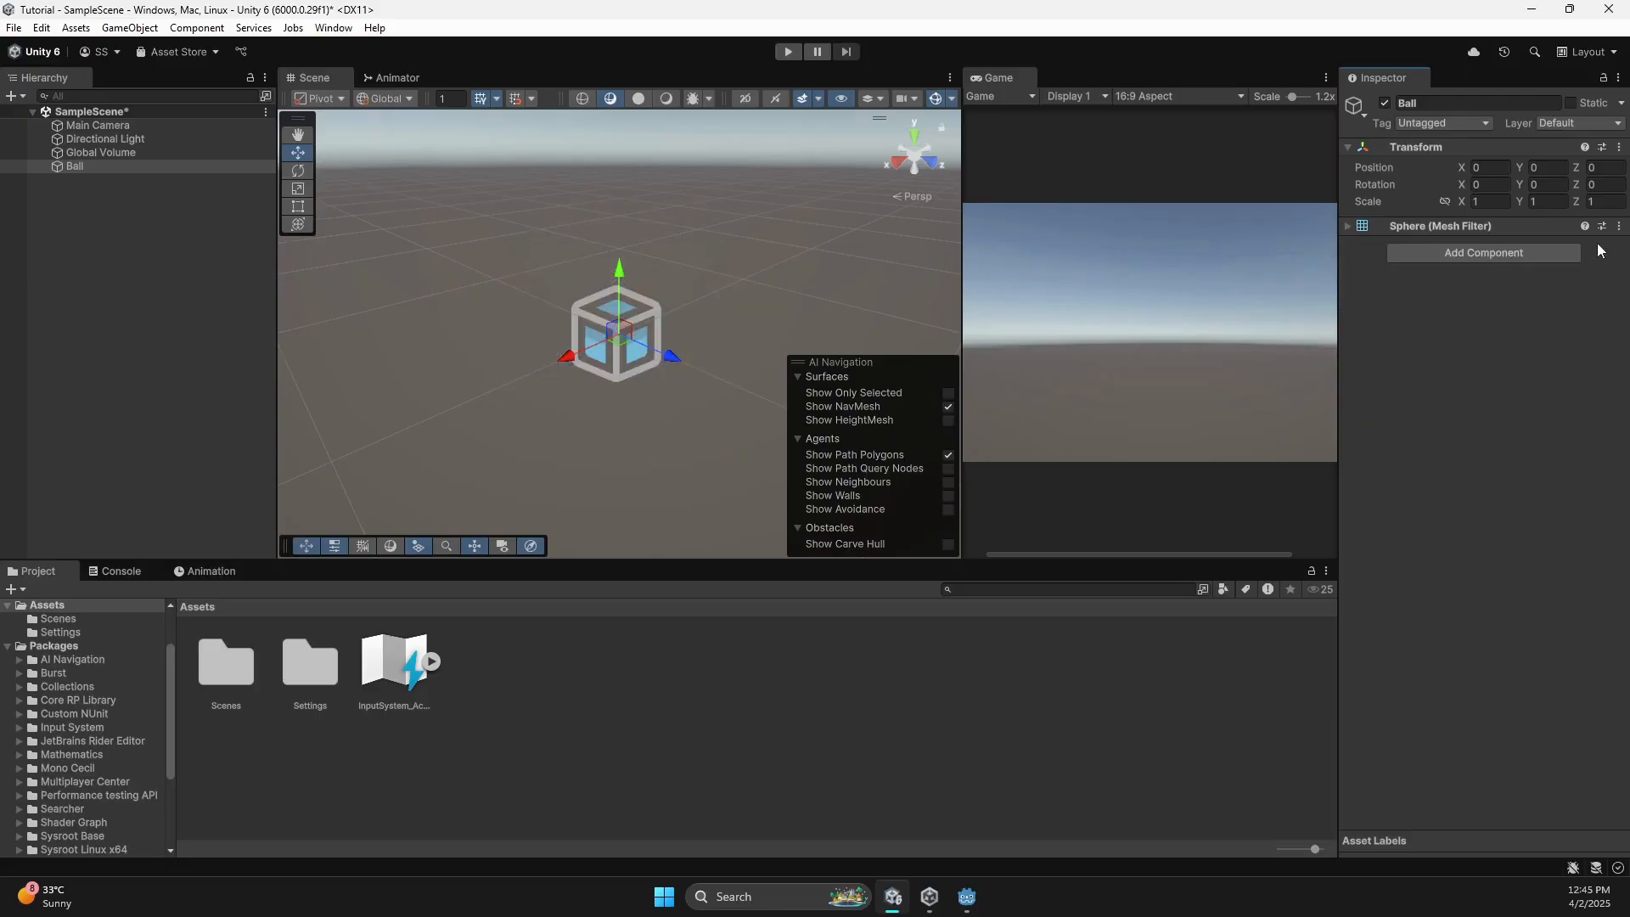
left_click(1619, 226)
left_click(1508, 270)
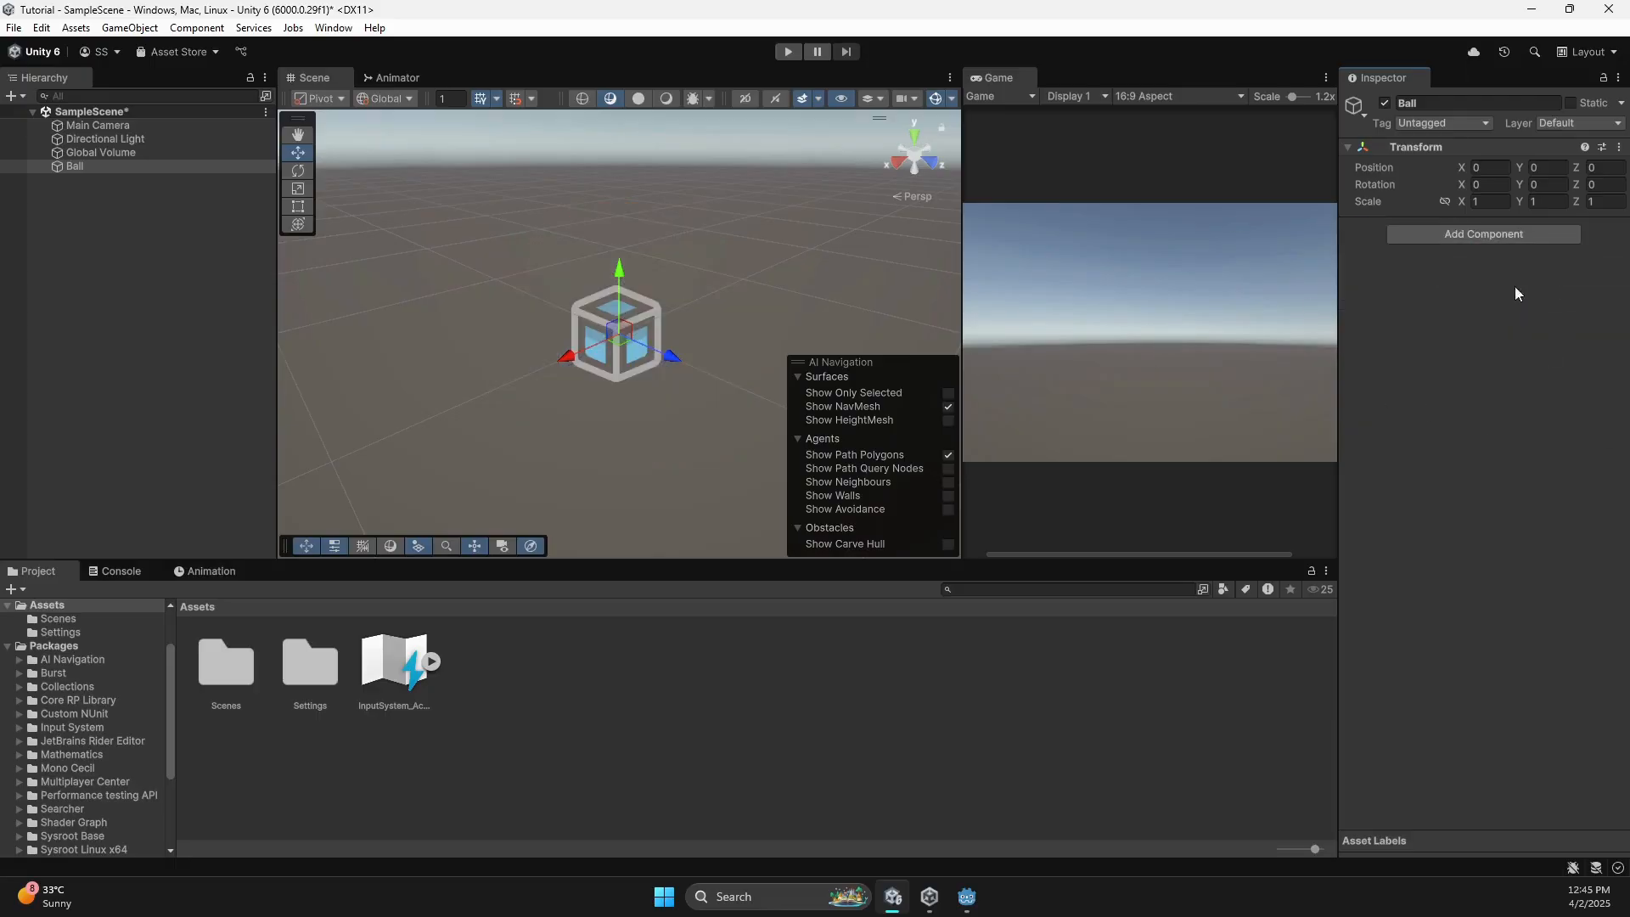
left_click(105, 165)
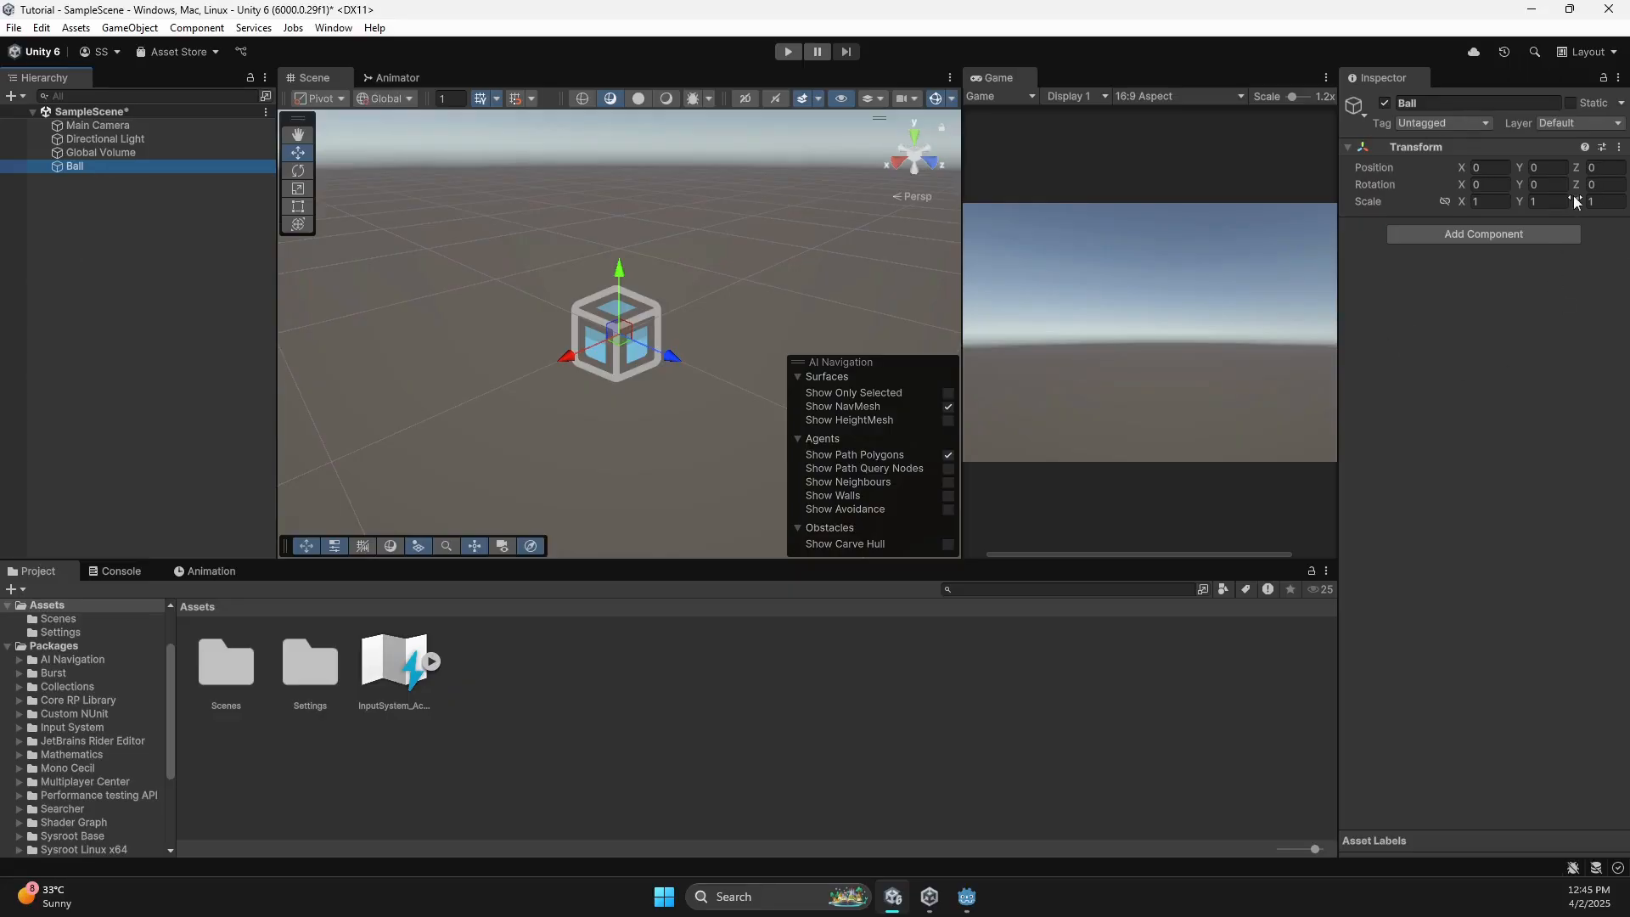
Check the Ball's Transform rotation field, then reselect the Ball in the Hierarchy.
left_click(1476, 184)
left_click(137, 228)
left_click(118, 166)
Add a Mesh Filter to the Ball and set its mesh to Sphere.
left_click(1469, 239)
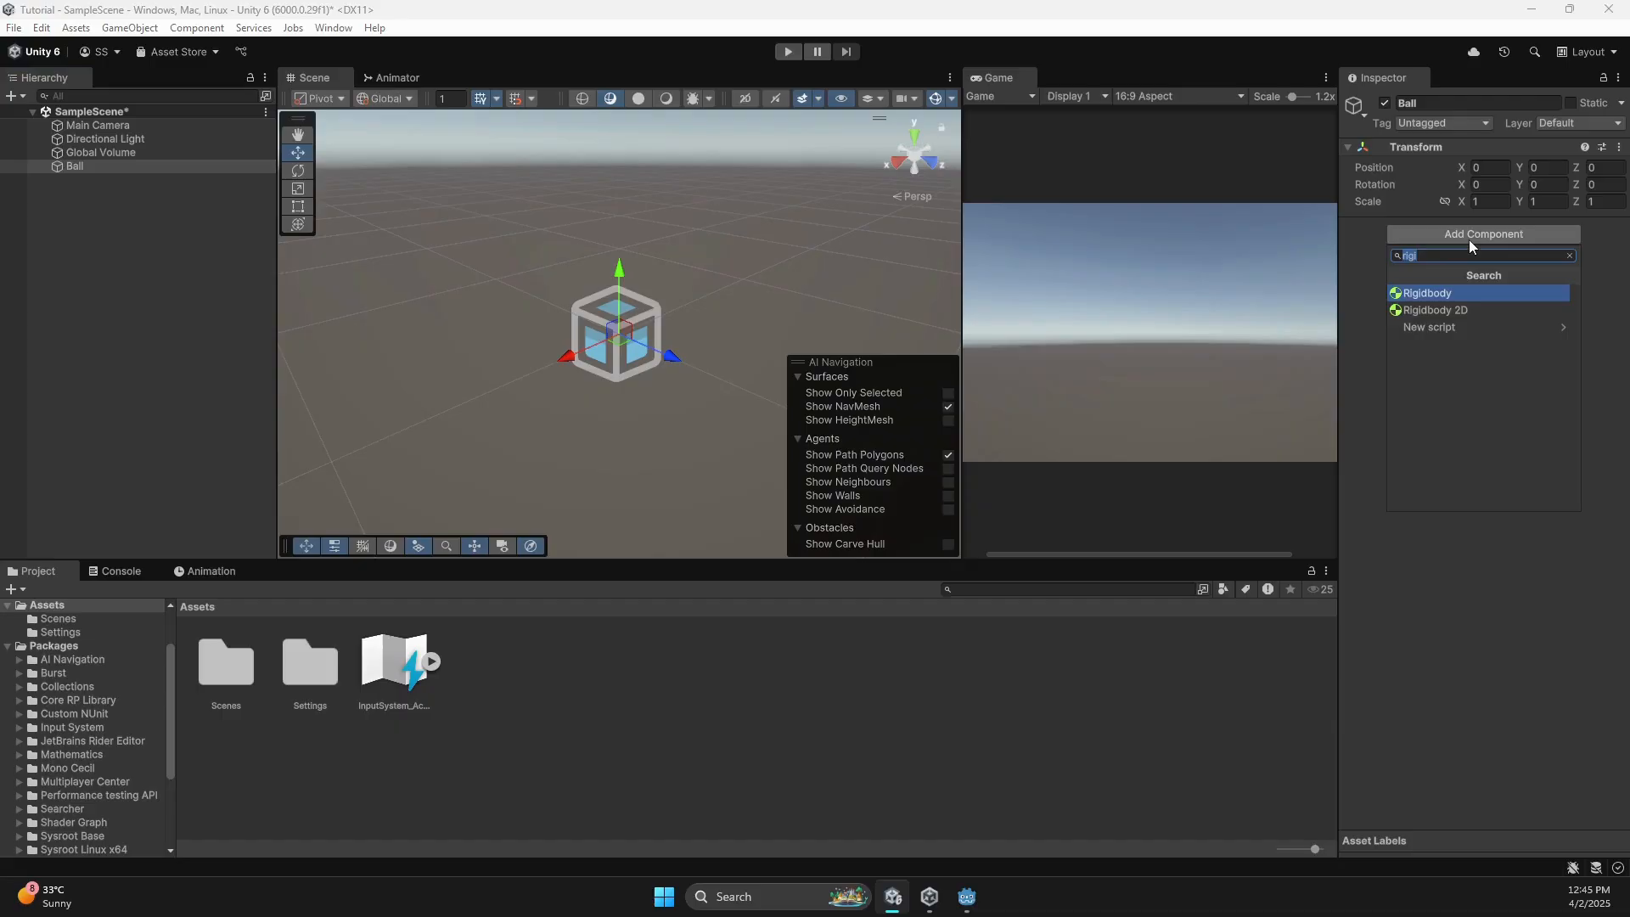
key("BackSpace")
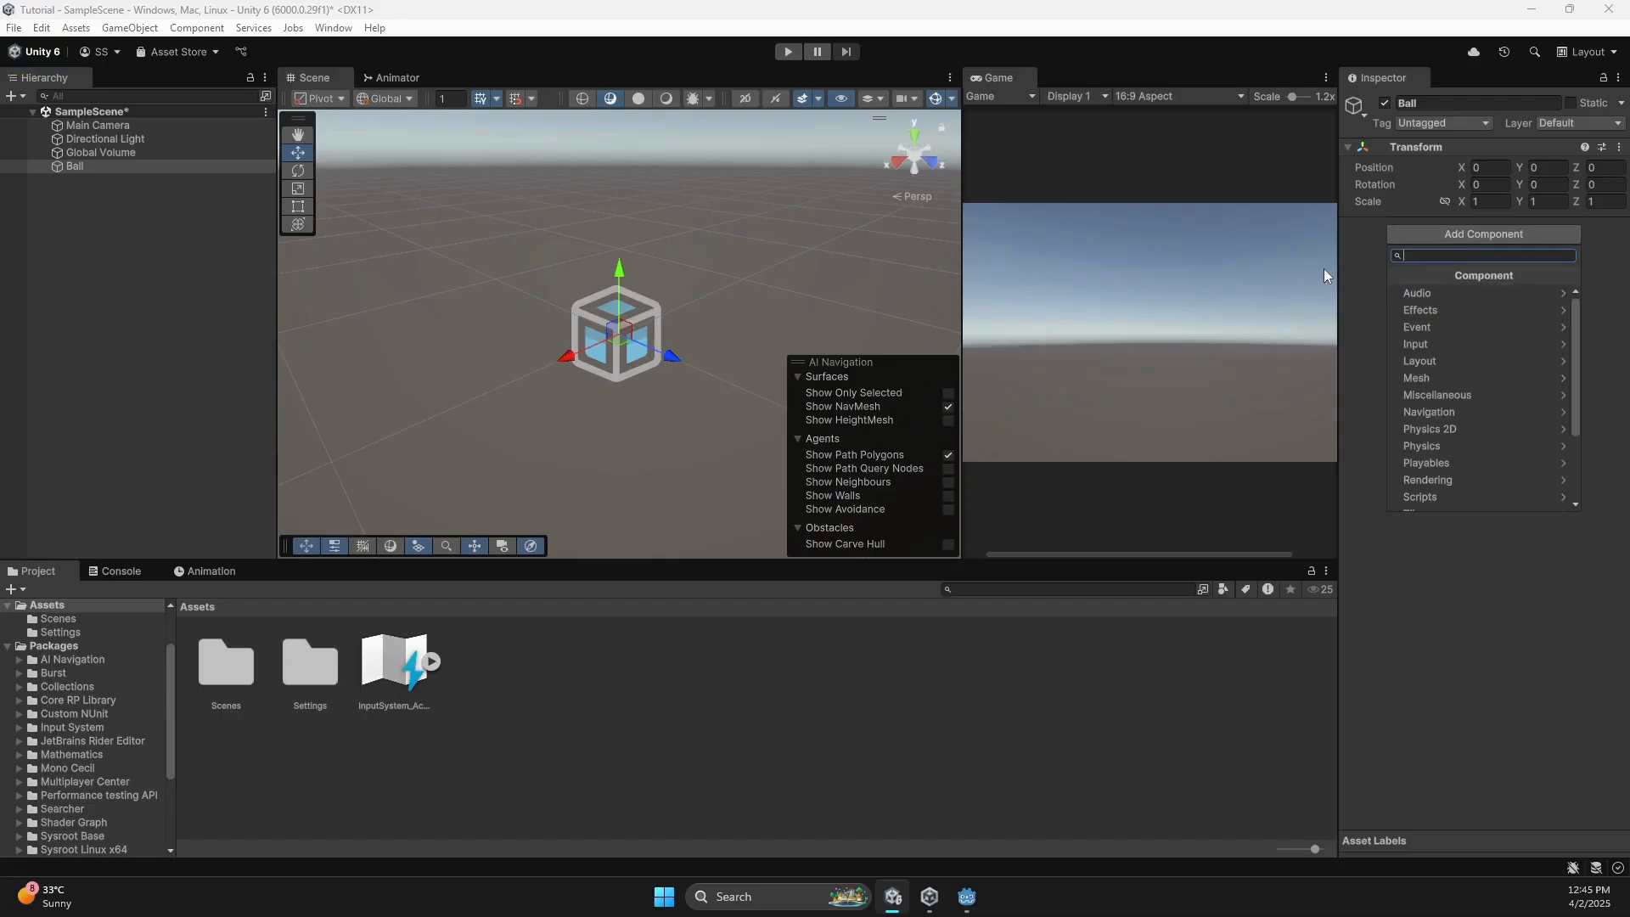
type("mesh fil")
key("Return")
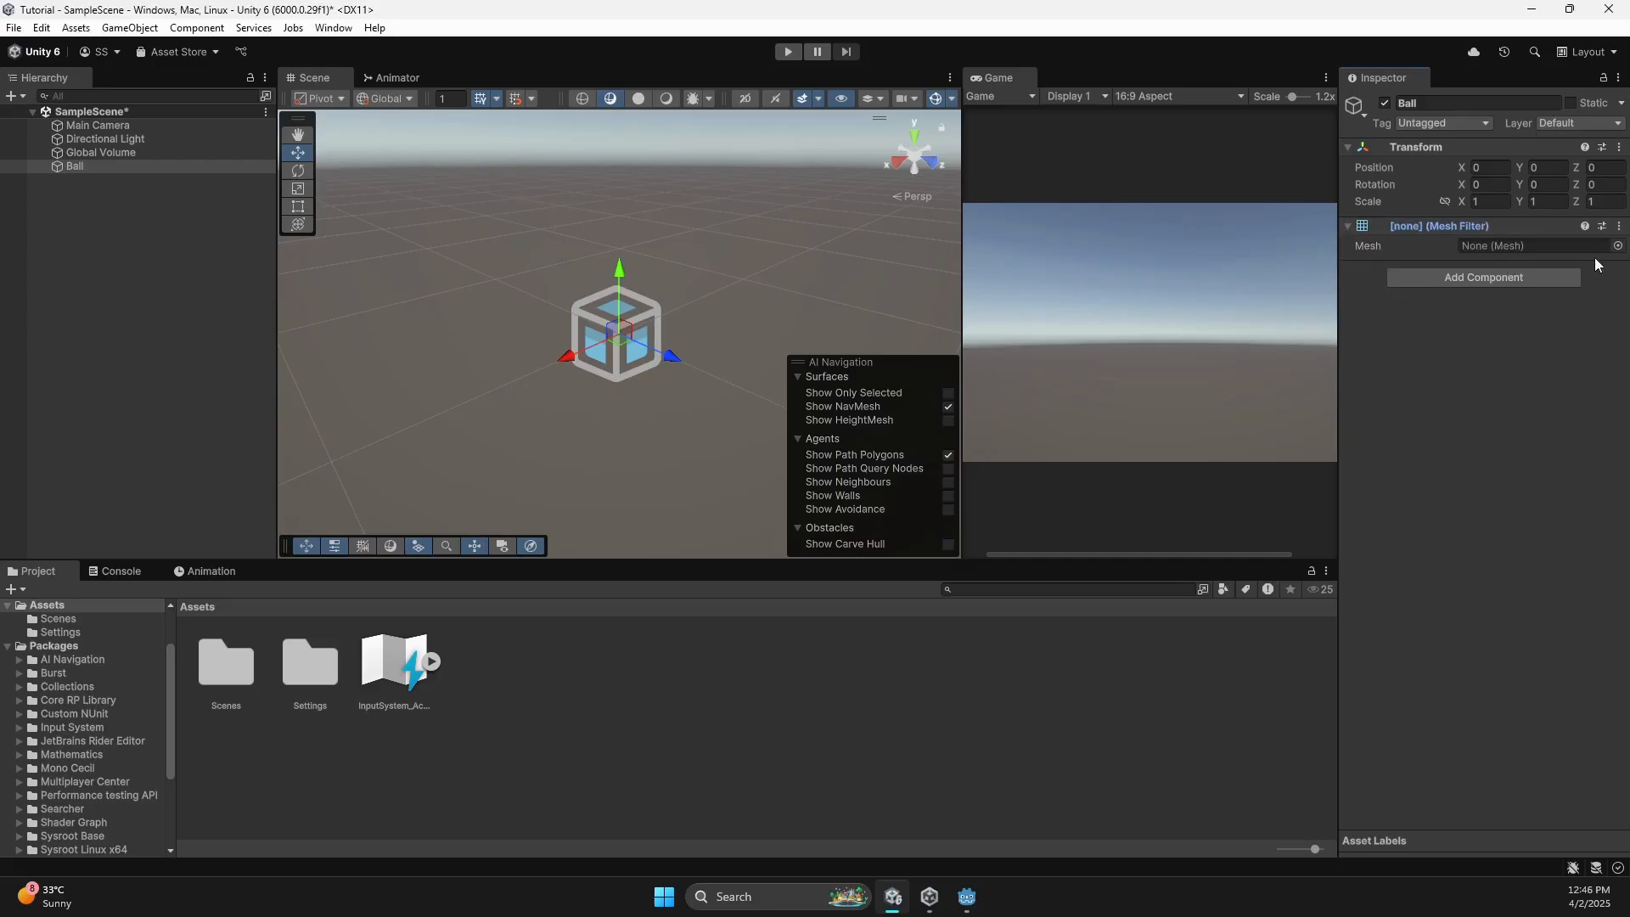
left_click(1617, 245)
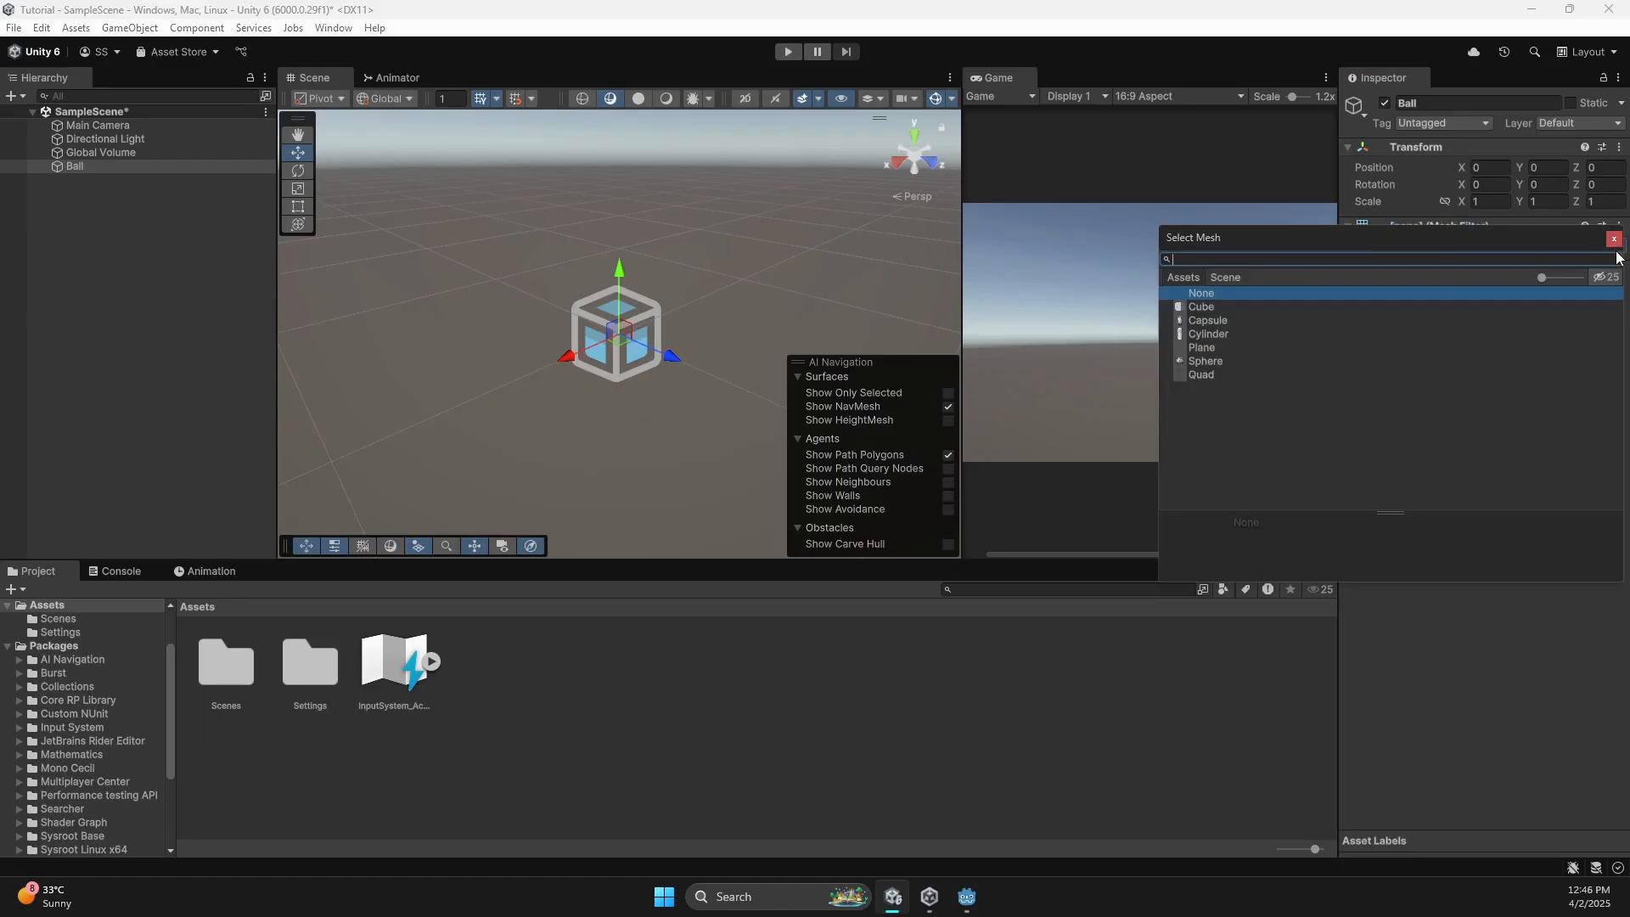
double_click(1219, 364)
Add a Mesh Renderer and assign Default-Material as its Element 0 material.
left_click(1469, 276)
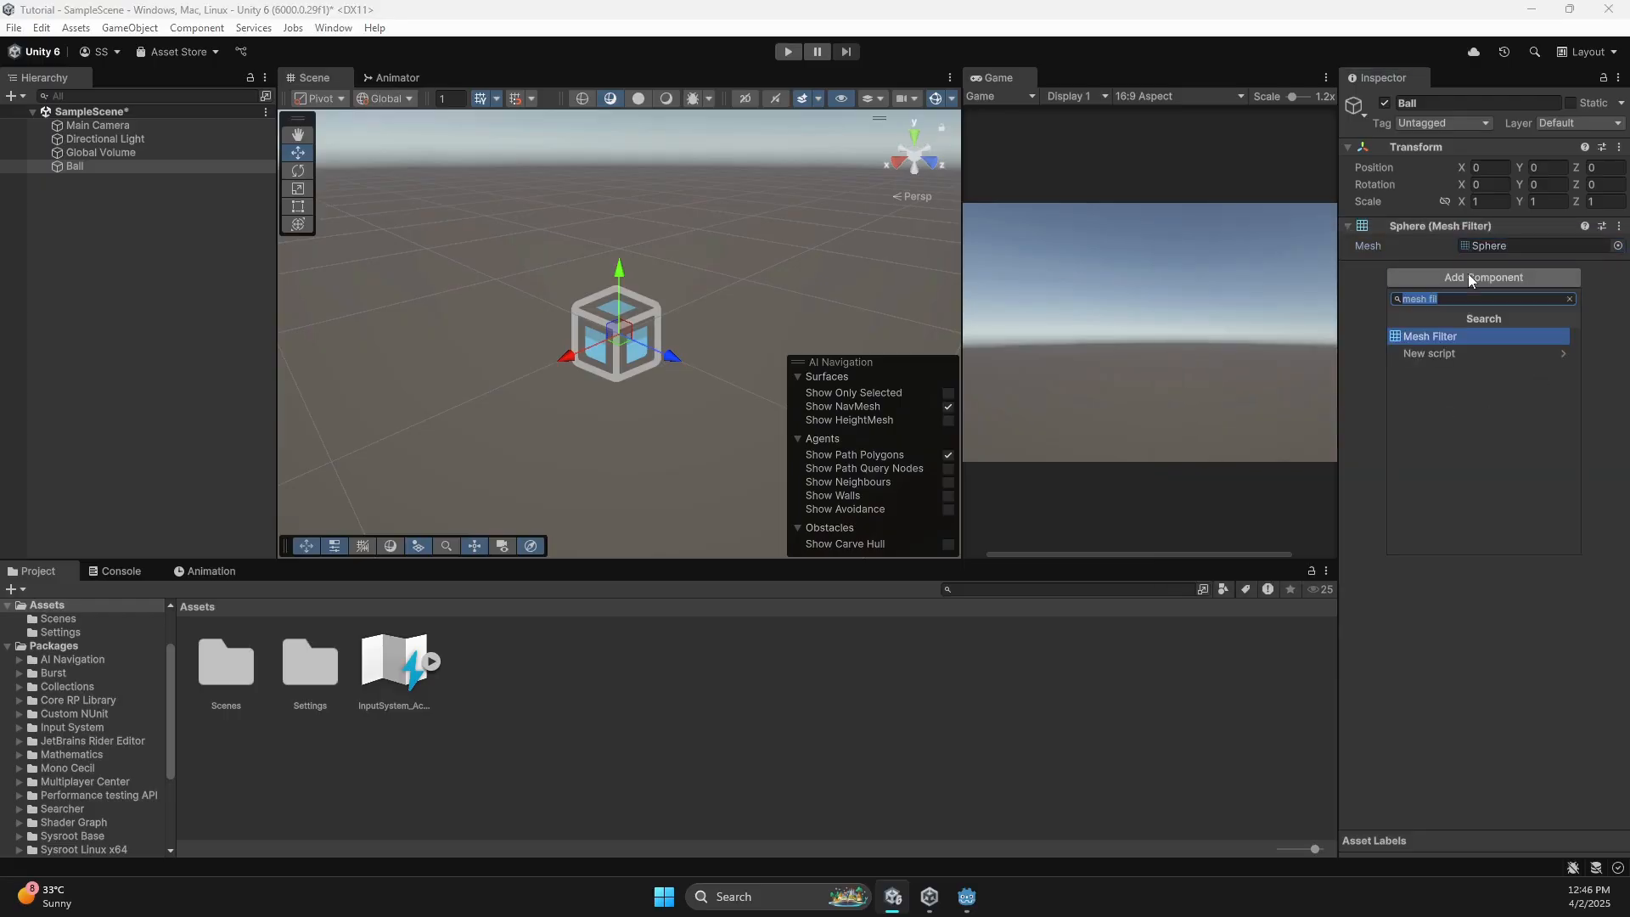
type("mesh rend")
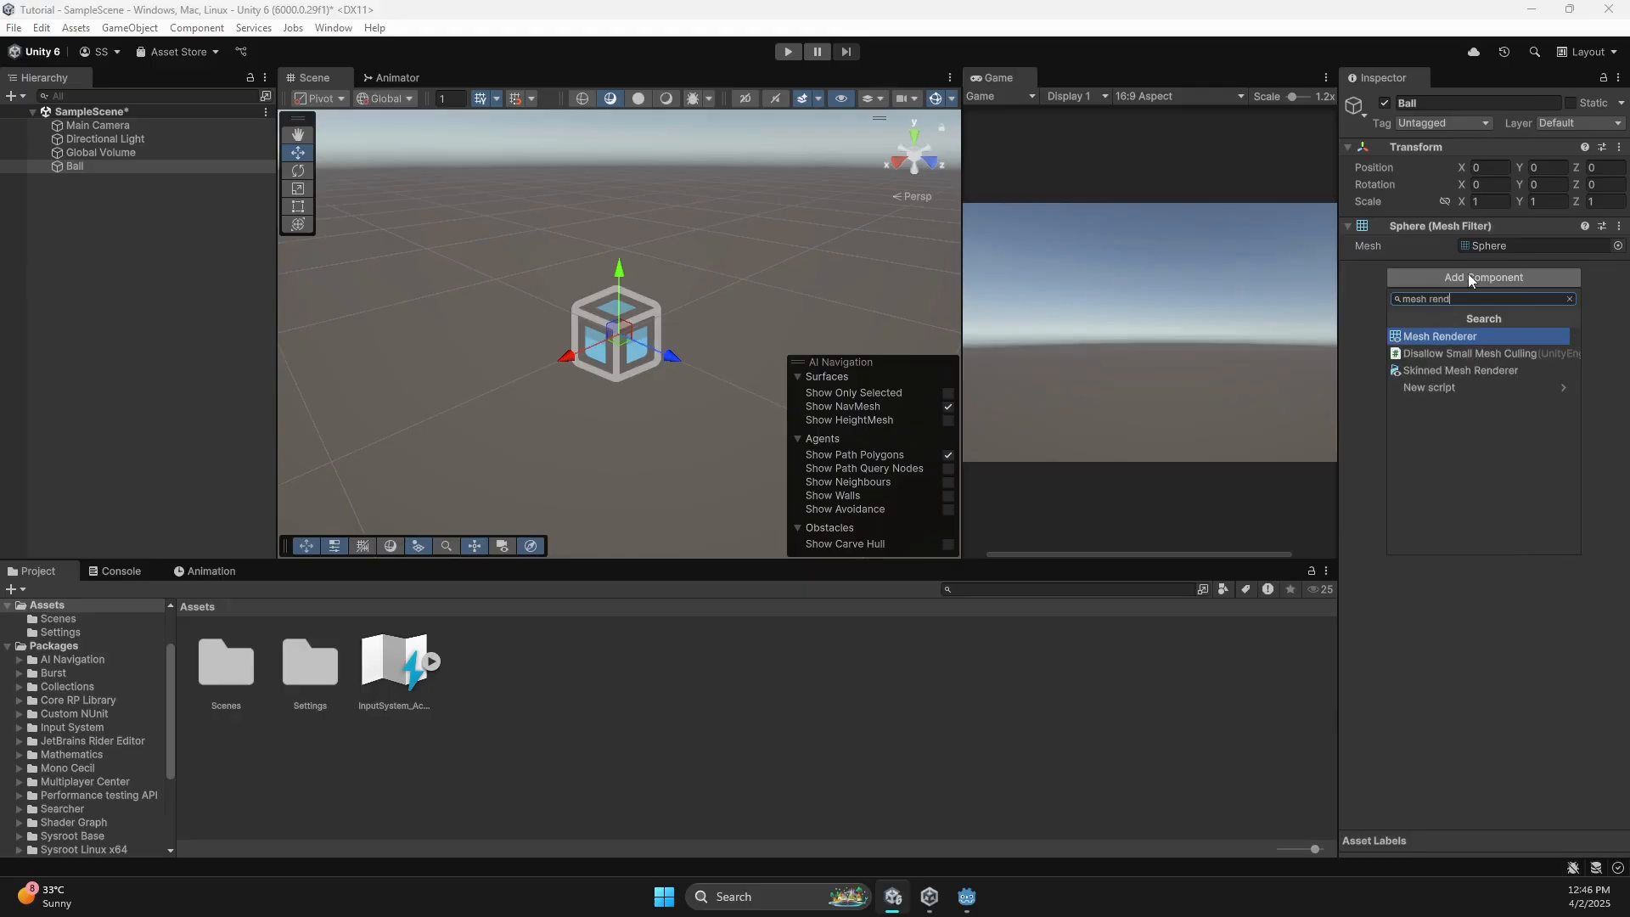
key("Return")
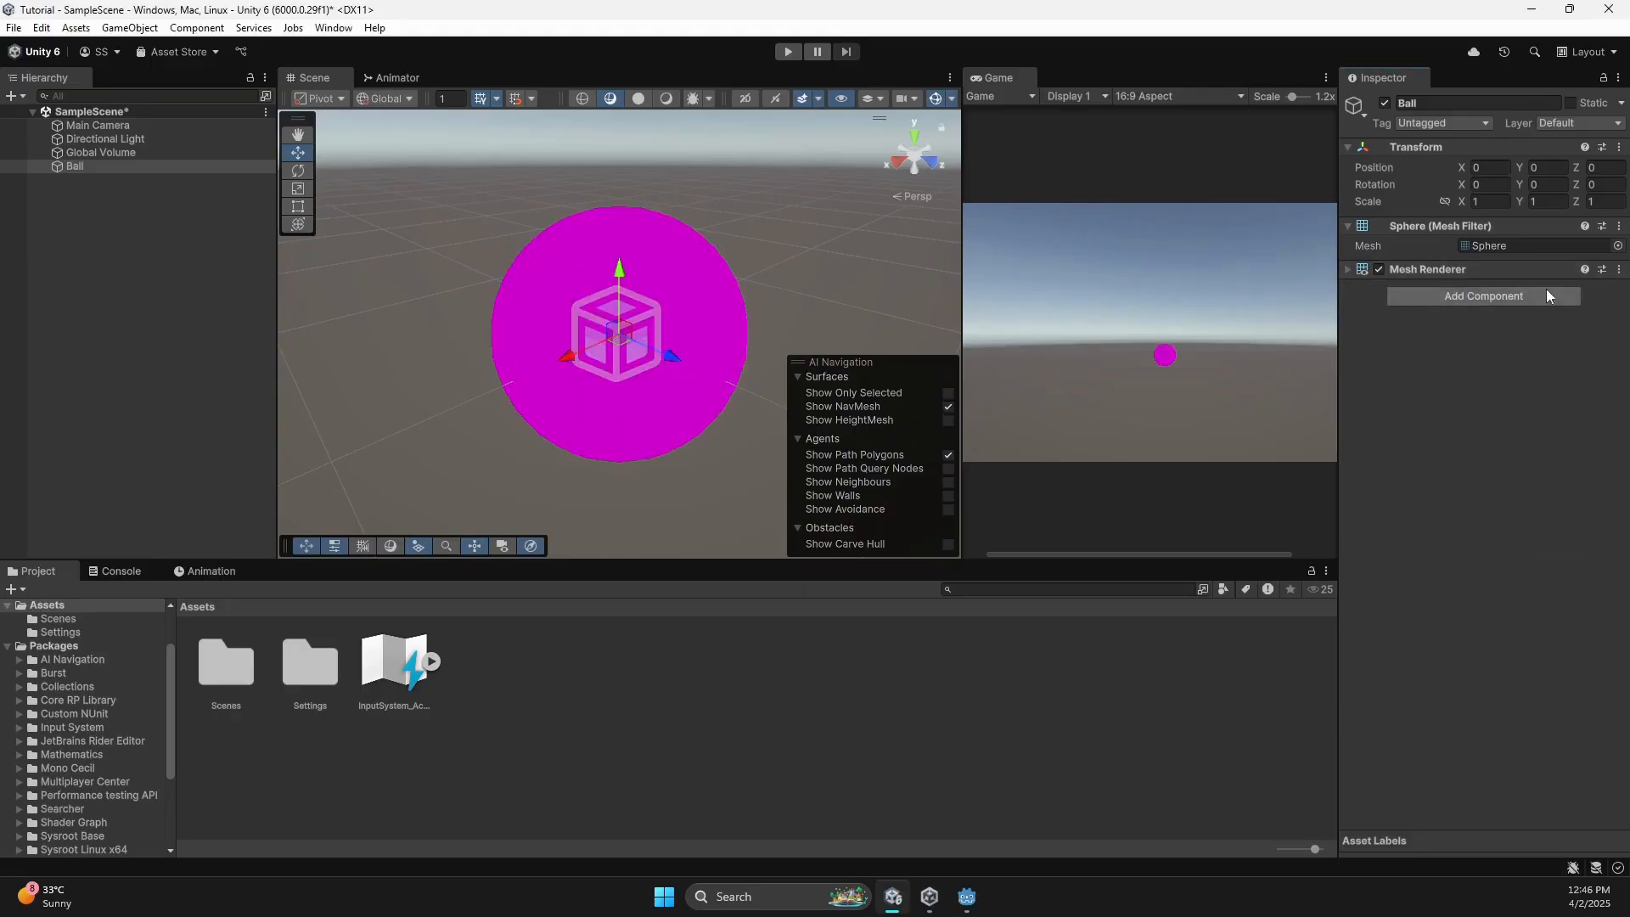
left_click(1346, 270)
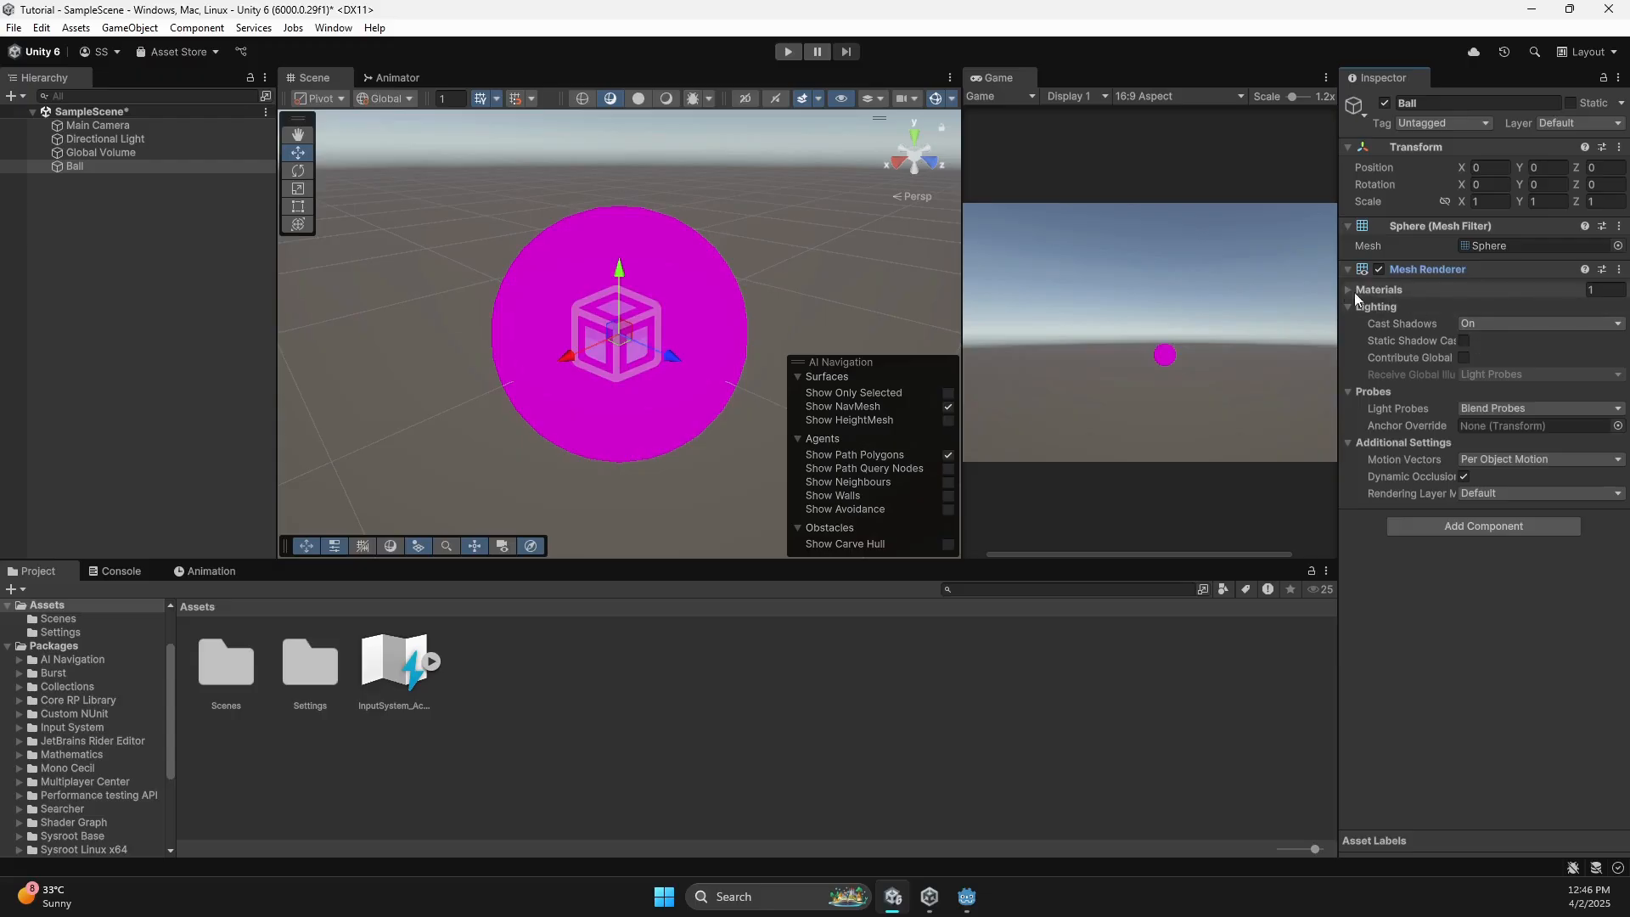
left_click(1611, 311)
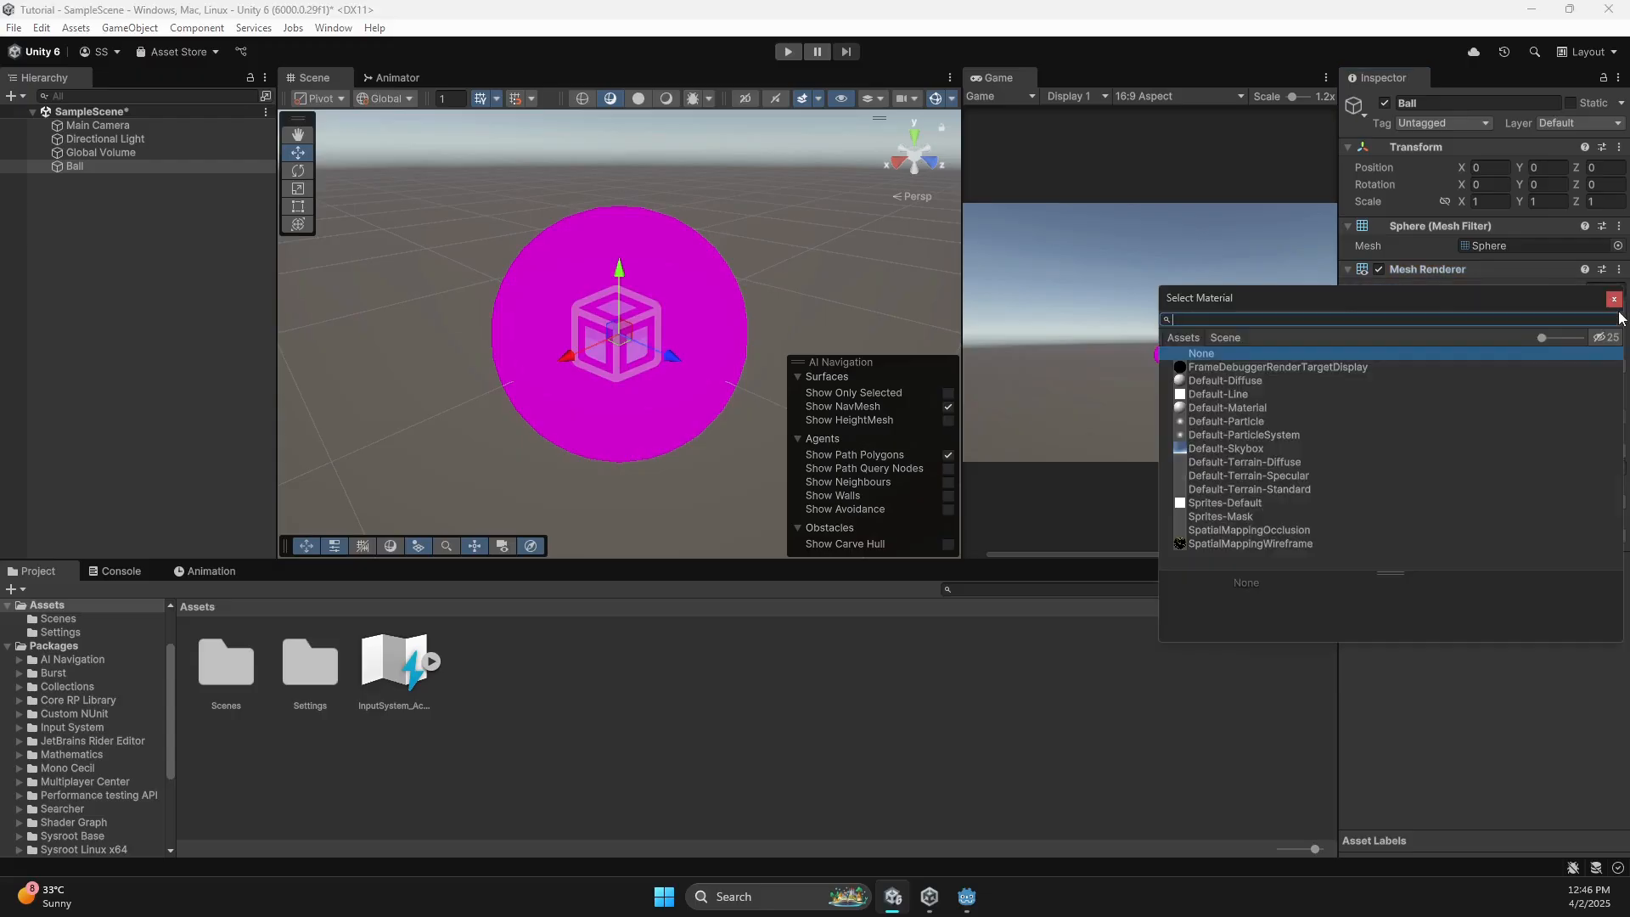
double_click(1234, 381)
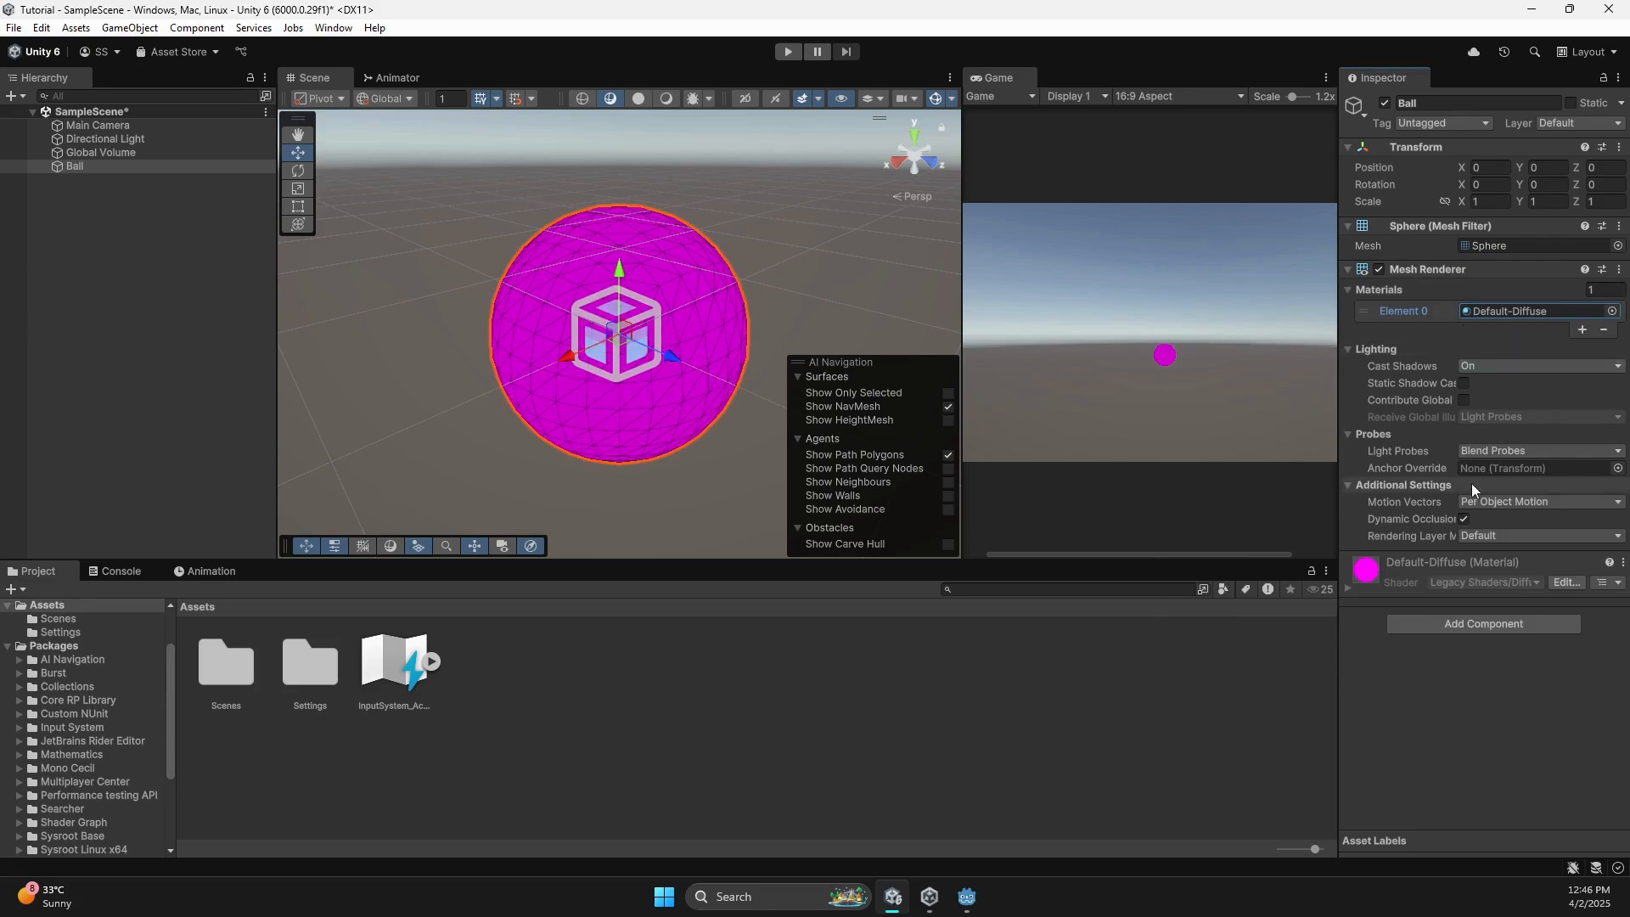
left_click(1613, 310)
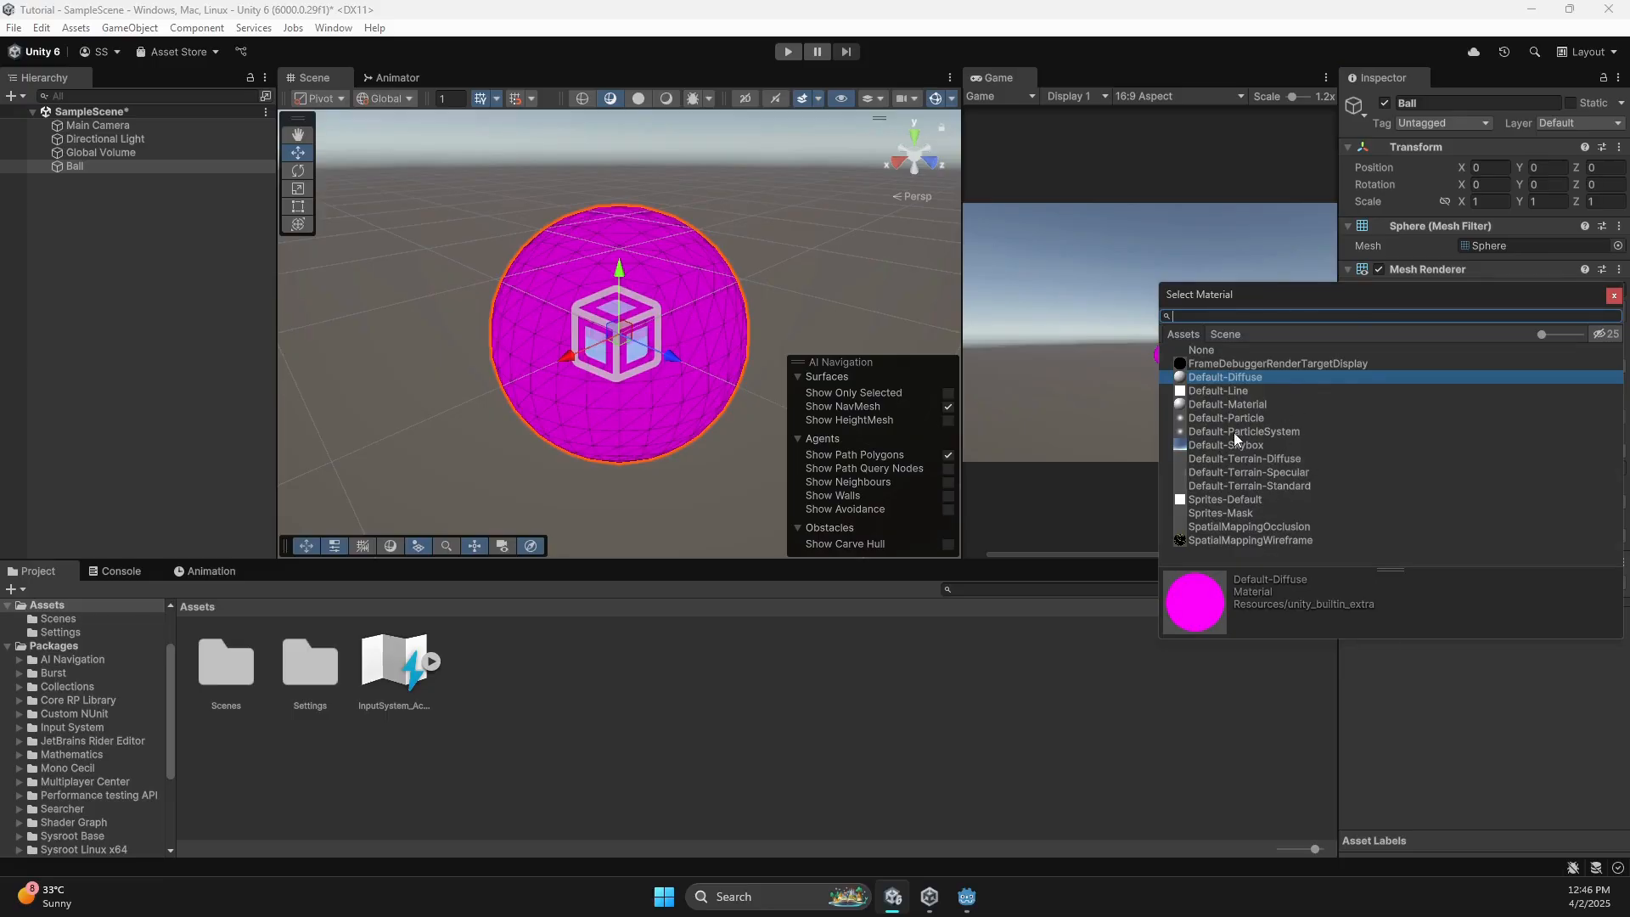
double_click(1237, 404)
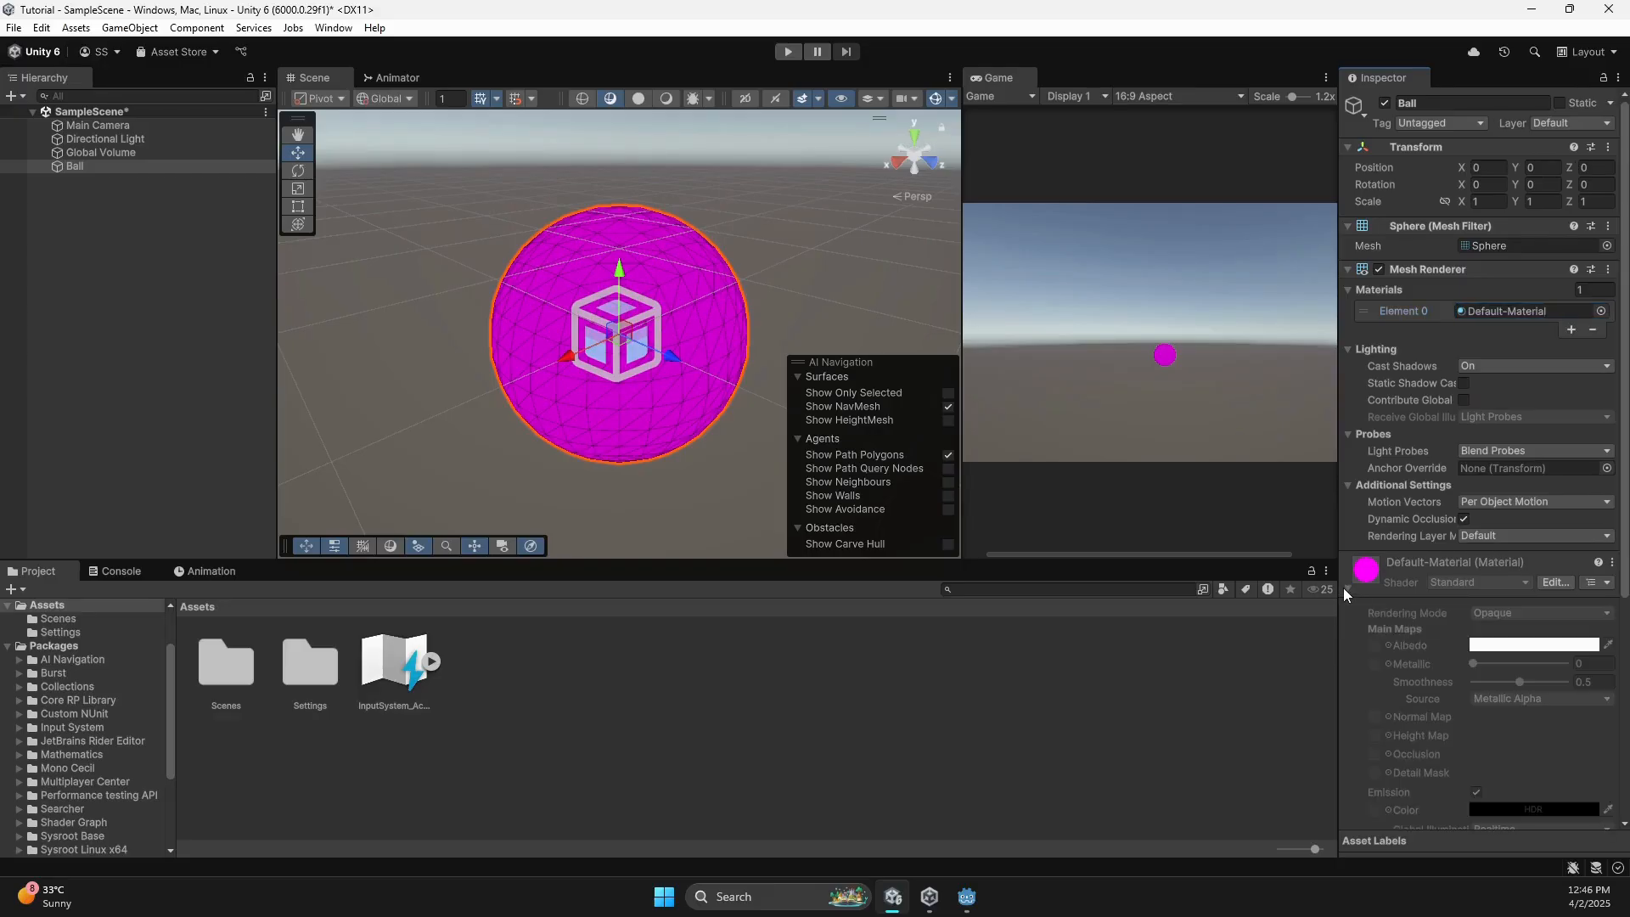
Create a Ball_MAT material in Assets and drag it onto the sphere.
right_click(719, 671)
mouse_move(646, 205)
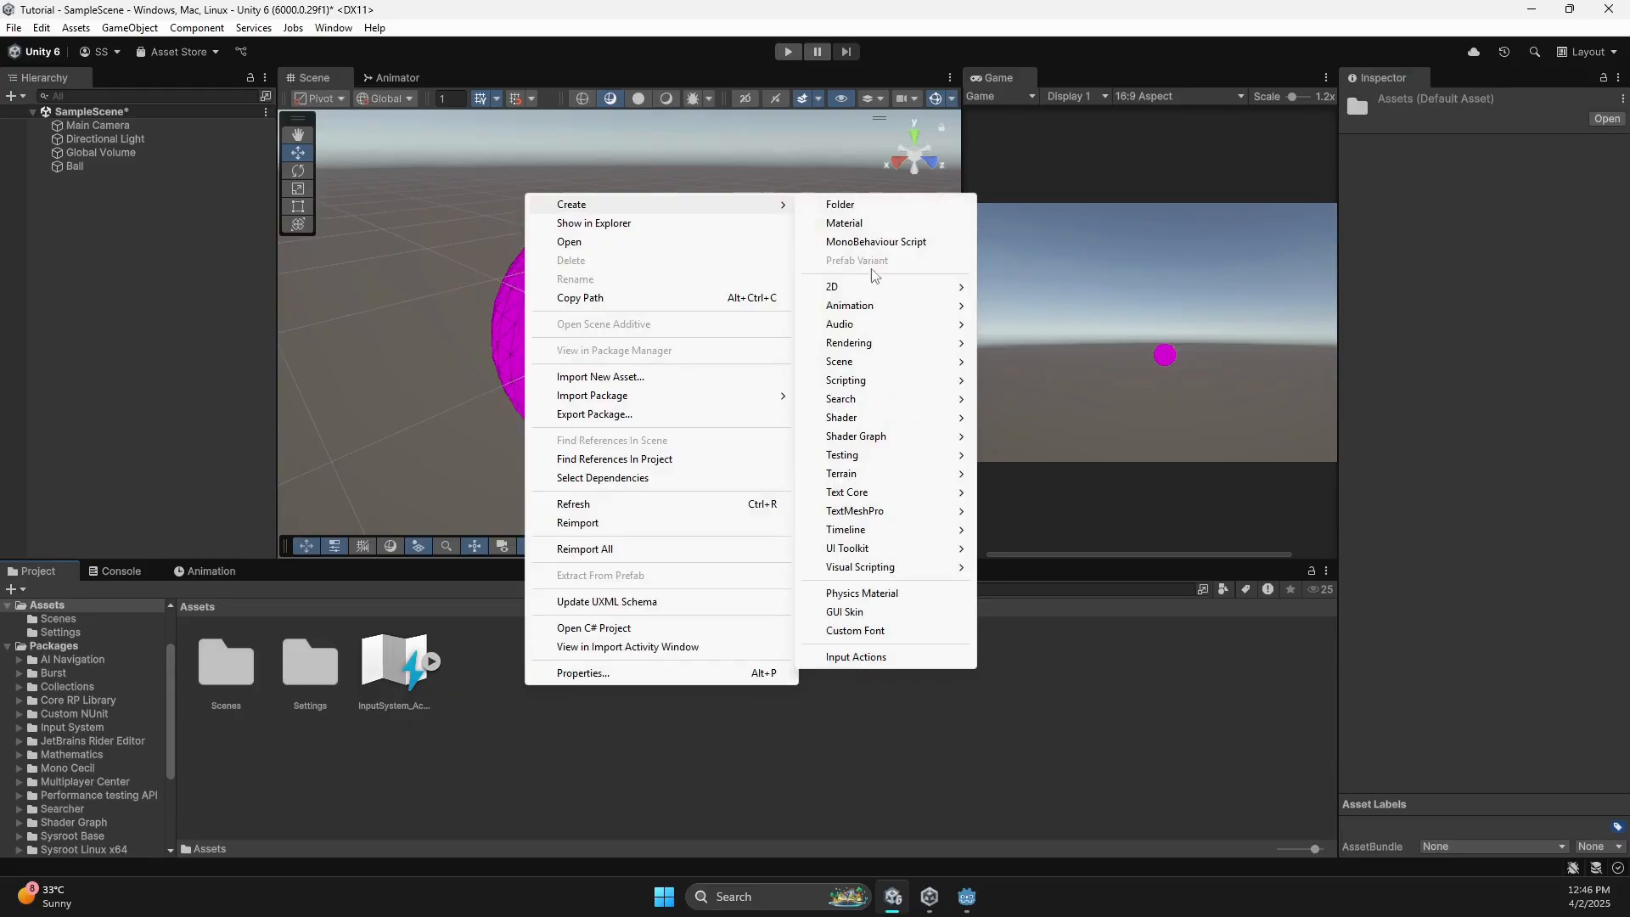
left_click(883, 222)
type("Ball")
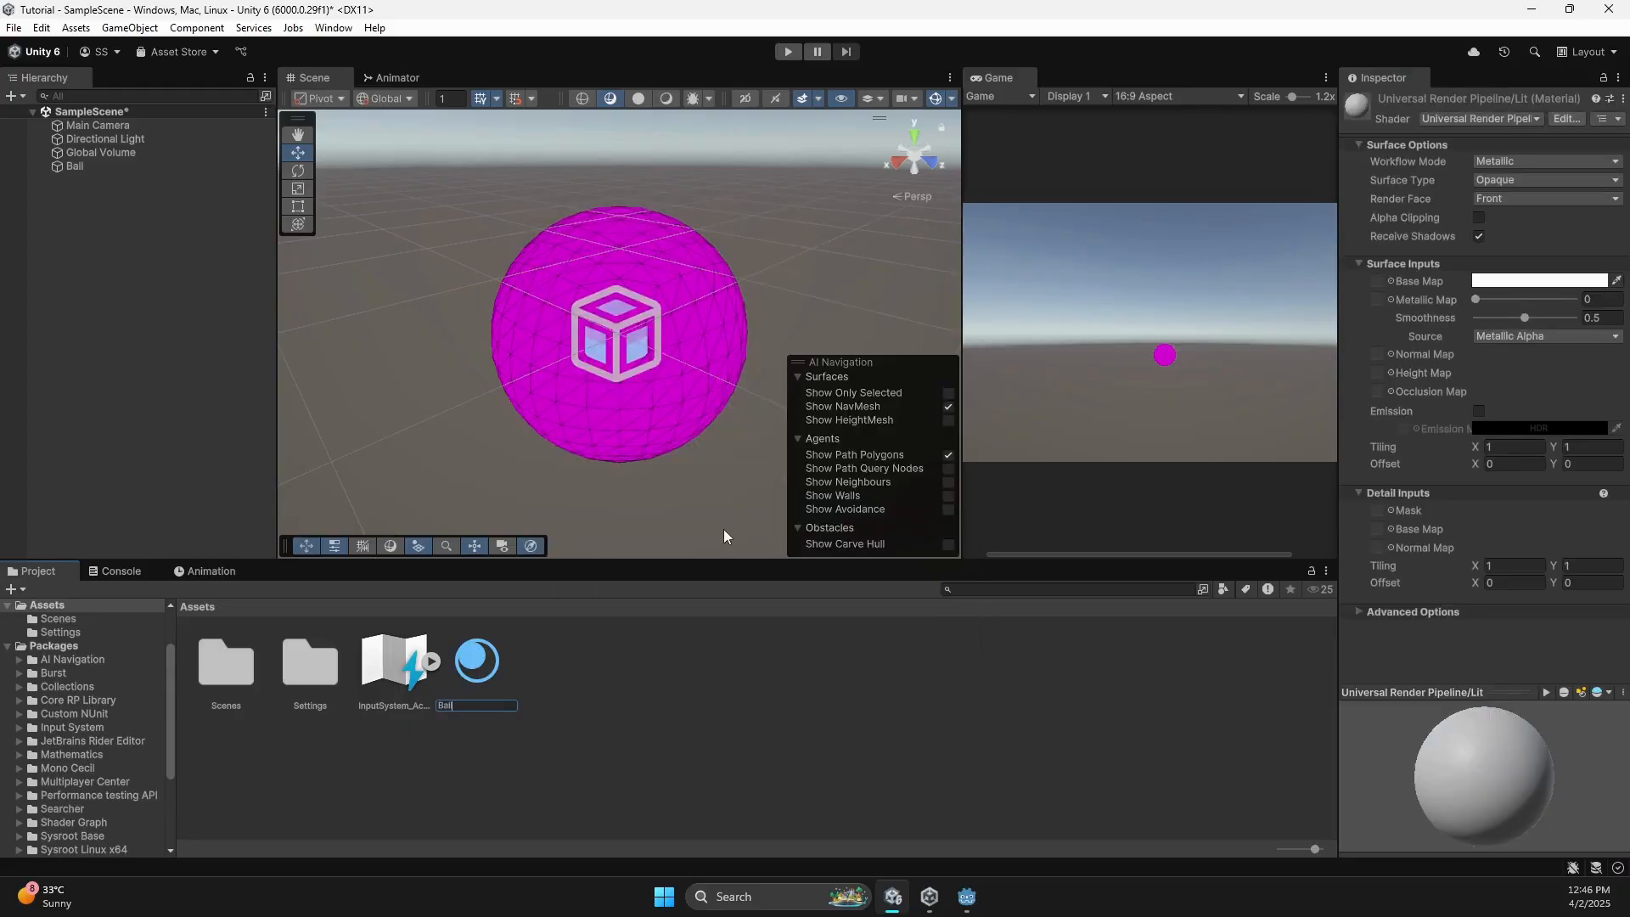
type("_MAT")
key("Return")
left_click_drag(386, 671, 545, 343)
Add a Sphere Collider to the Ball and save the scene.
left_click(119, 167)
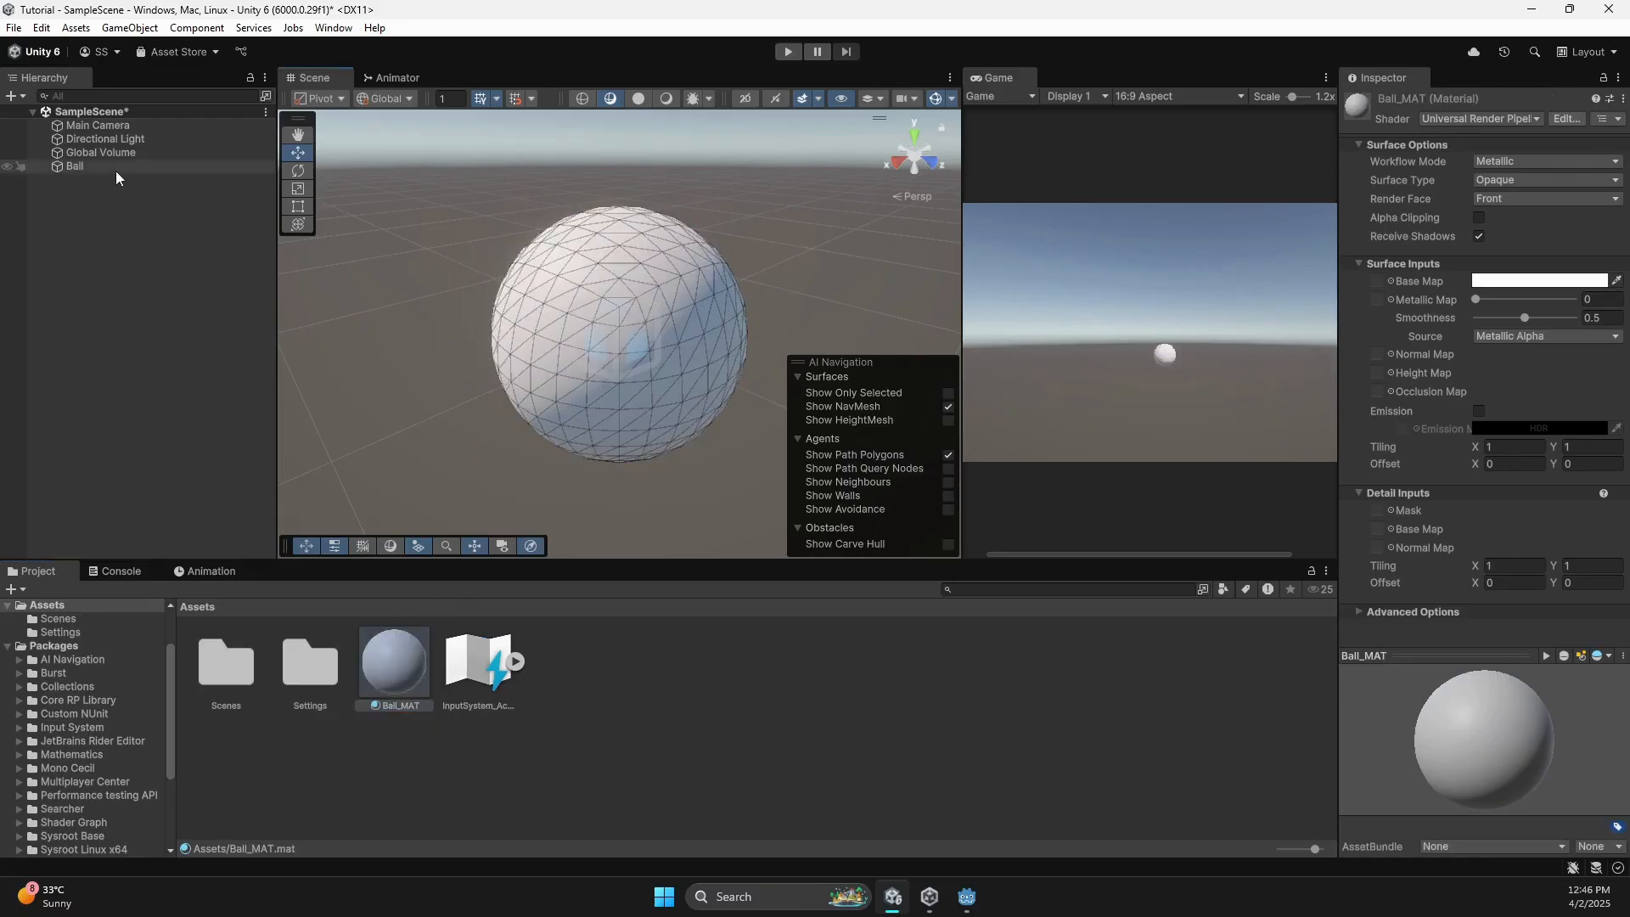
left_click(1494, 623)
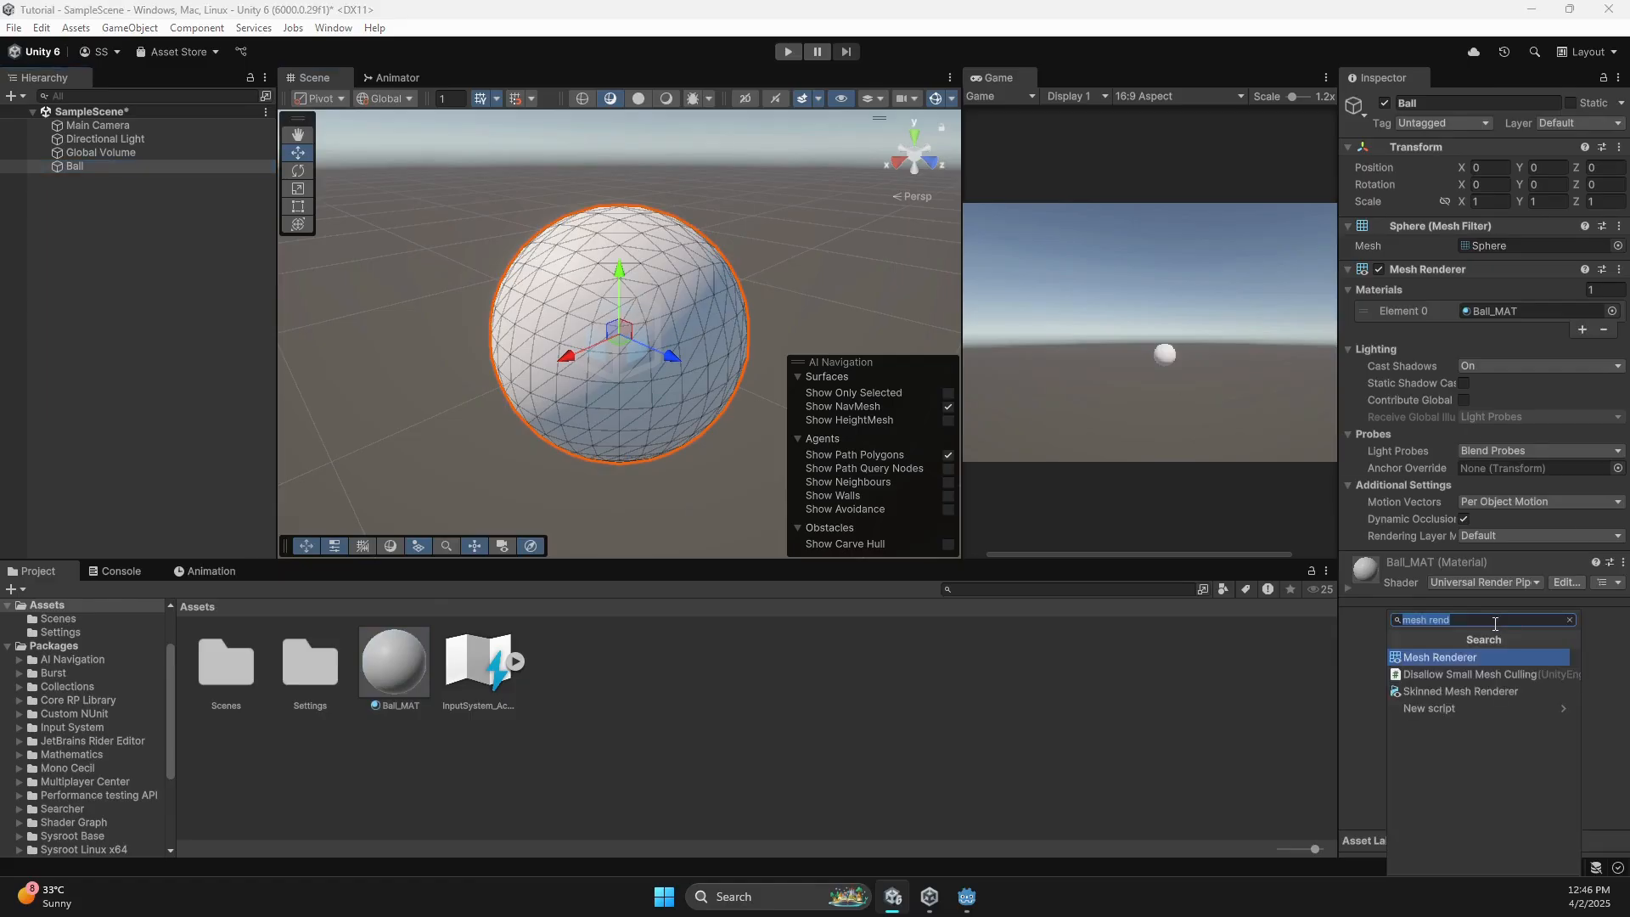
type("sphj")
key("BackSpace")
key("BackSpace")
key("BackSpace")
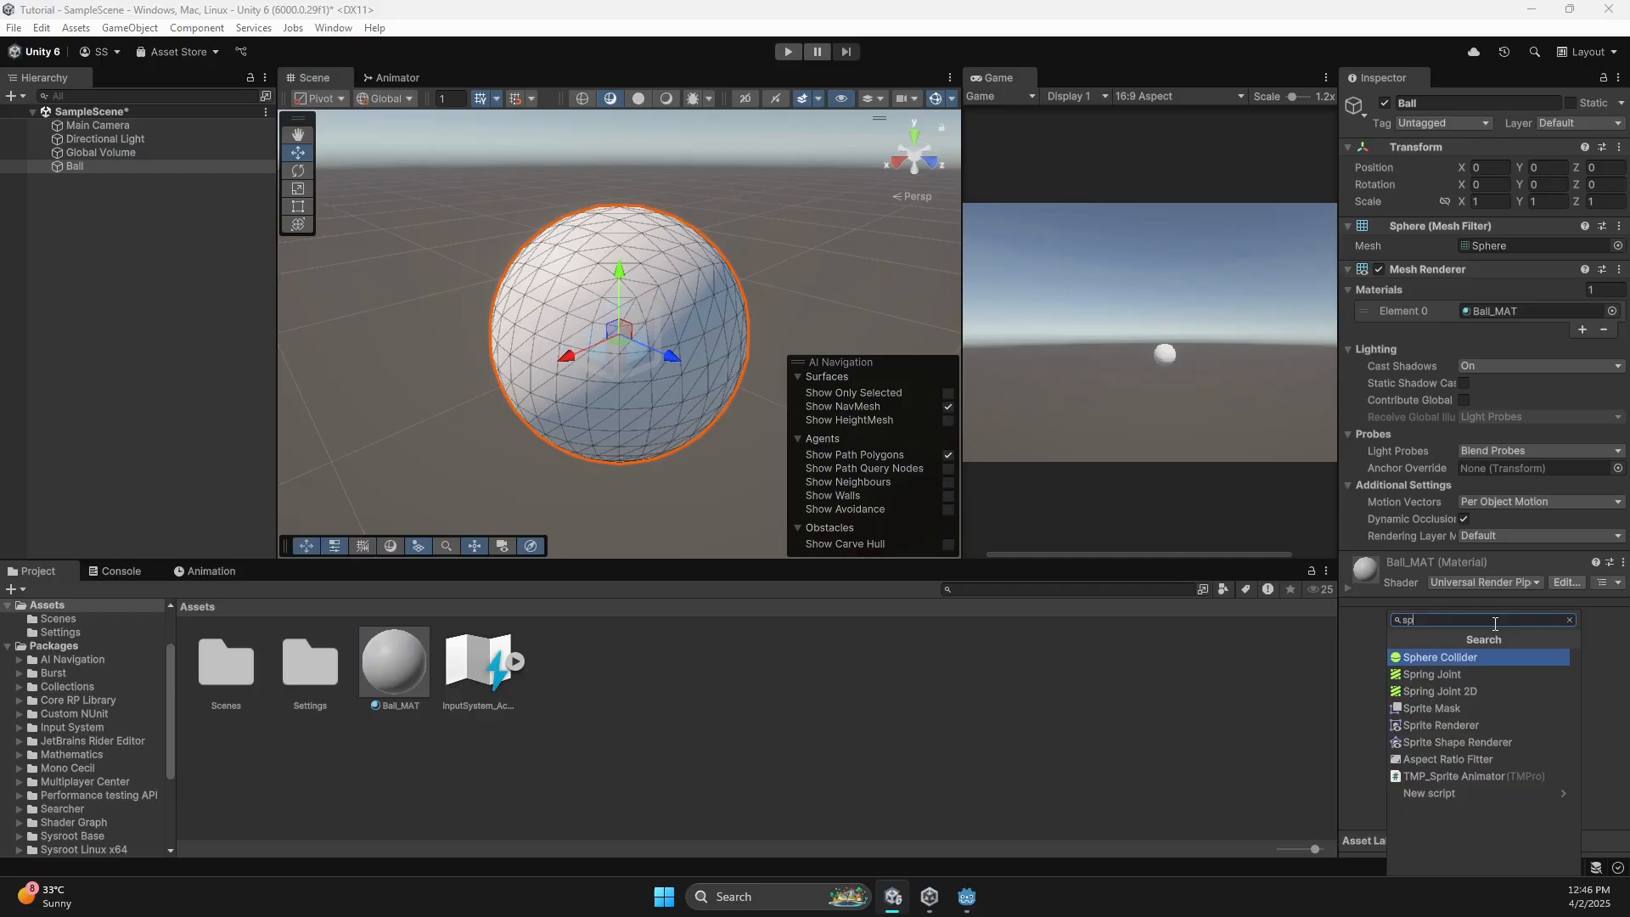
key("Return")
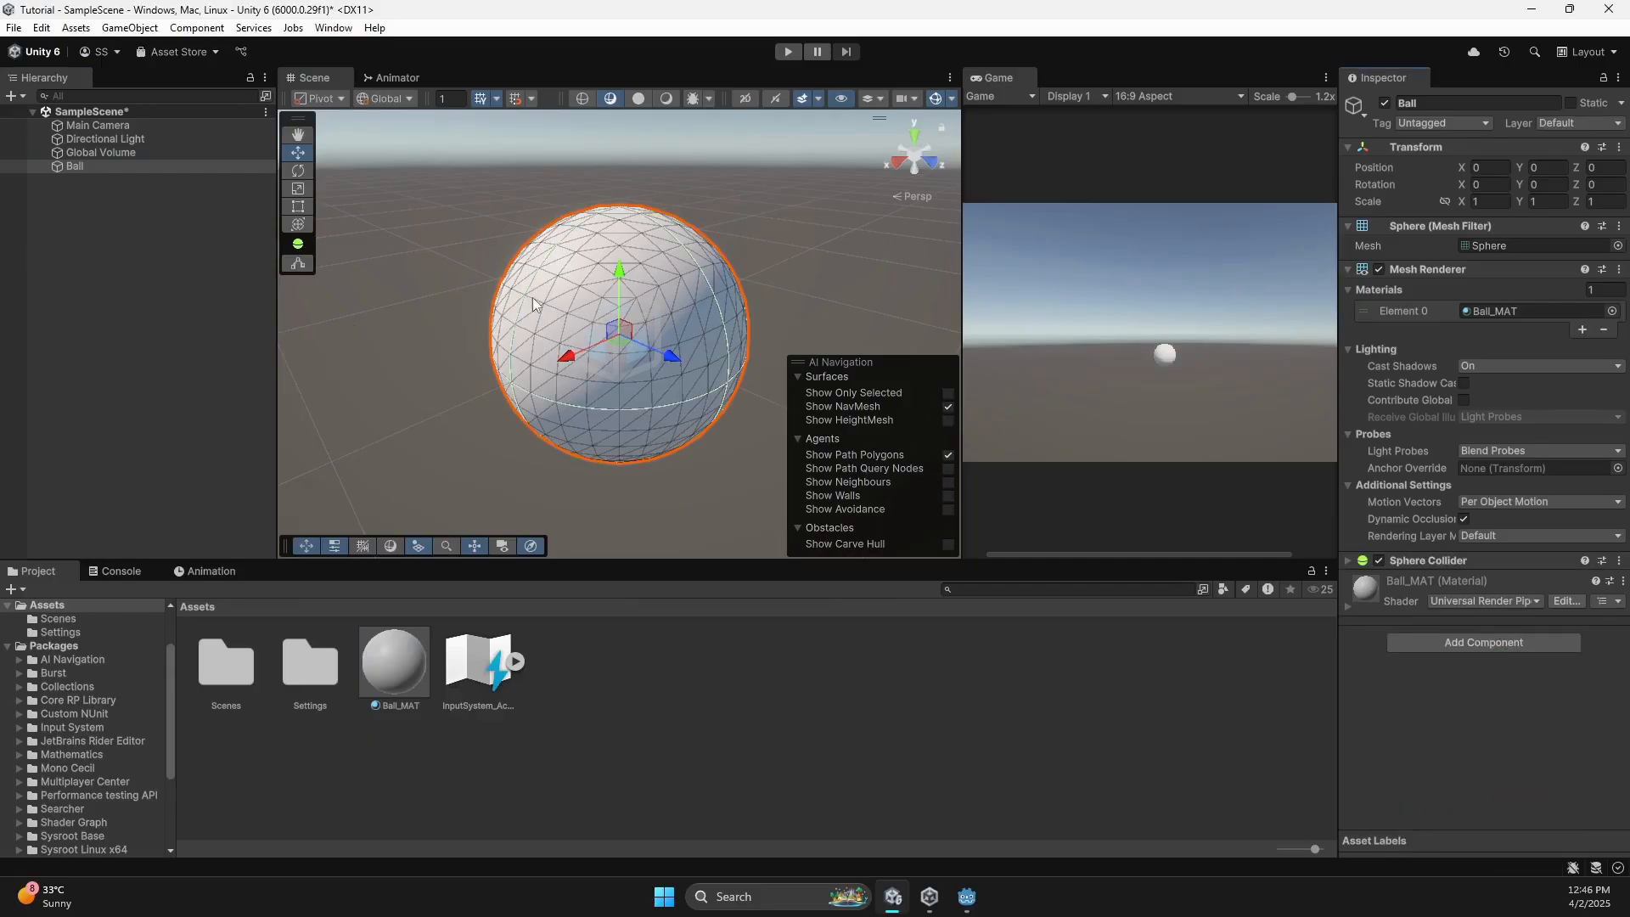
scroll(641, 414, "down", 3)
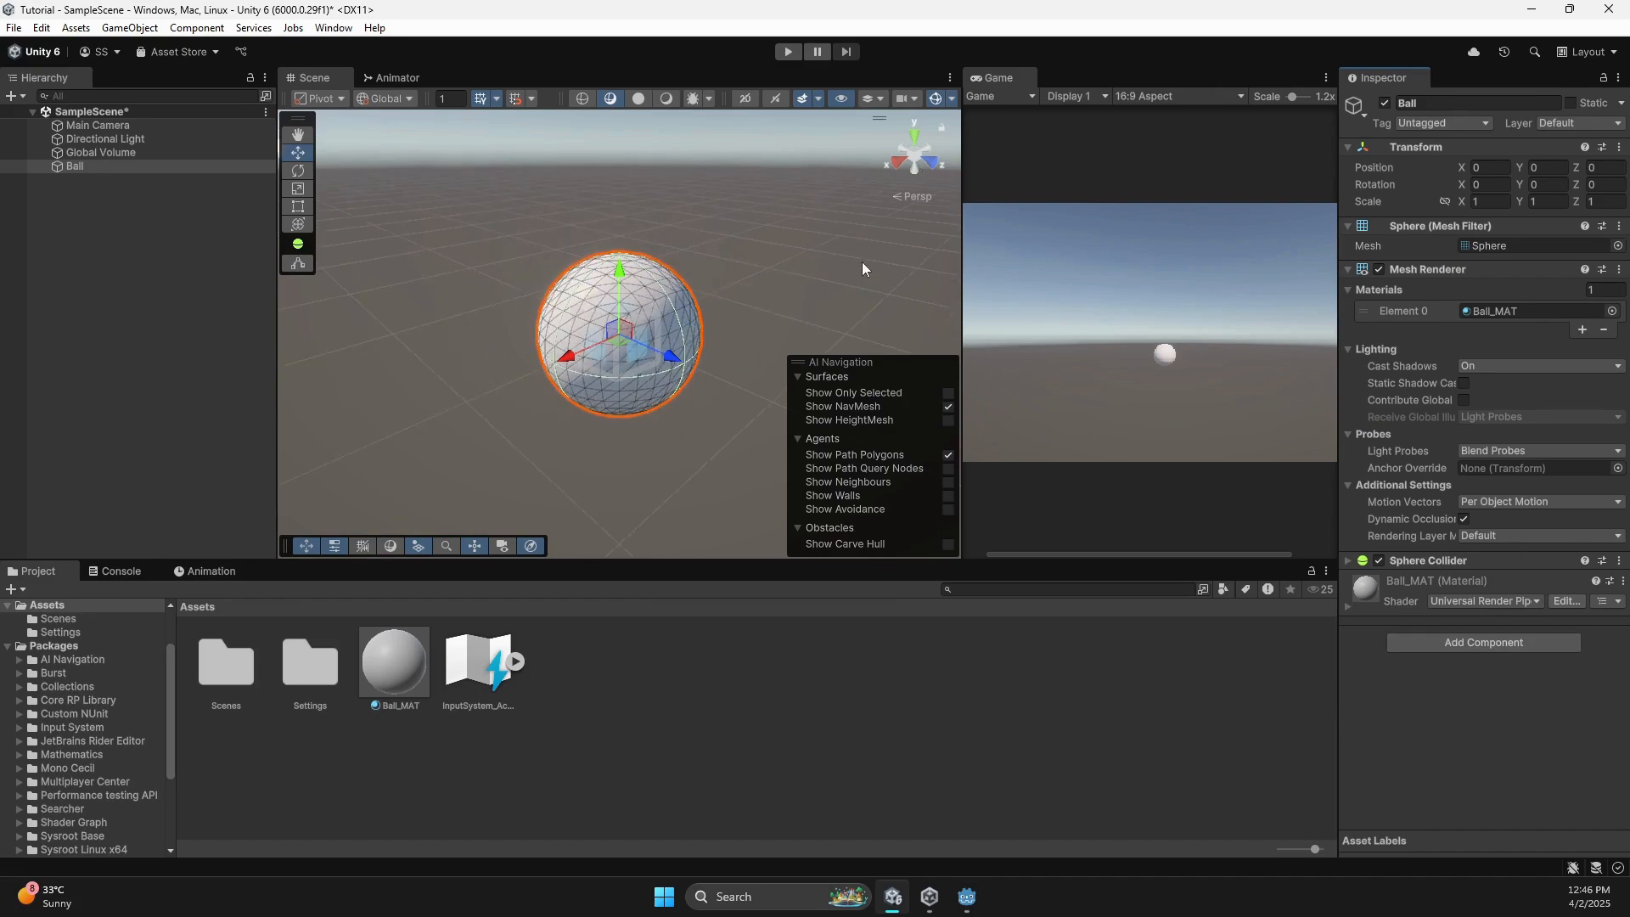
key("ctrl+s")
left_click(776, 53)
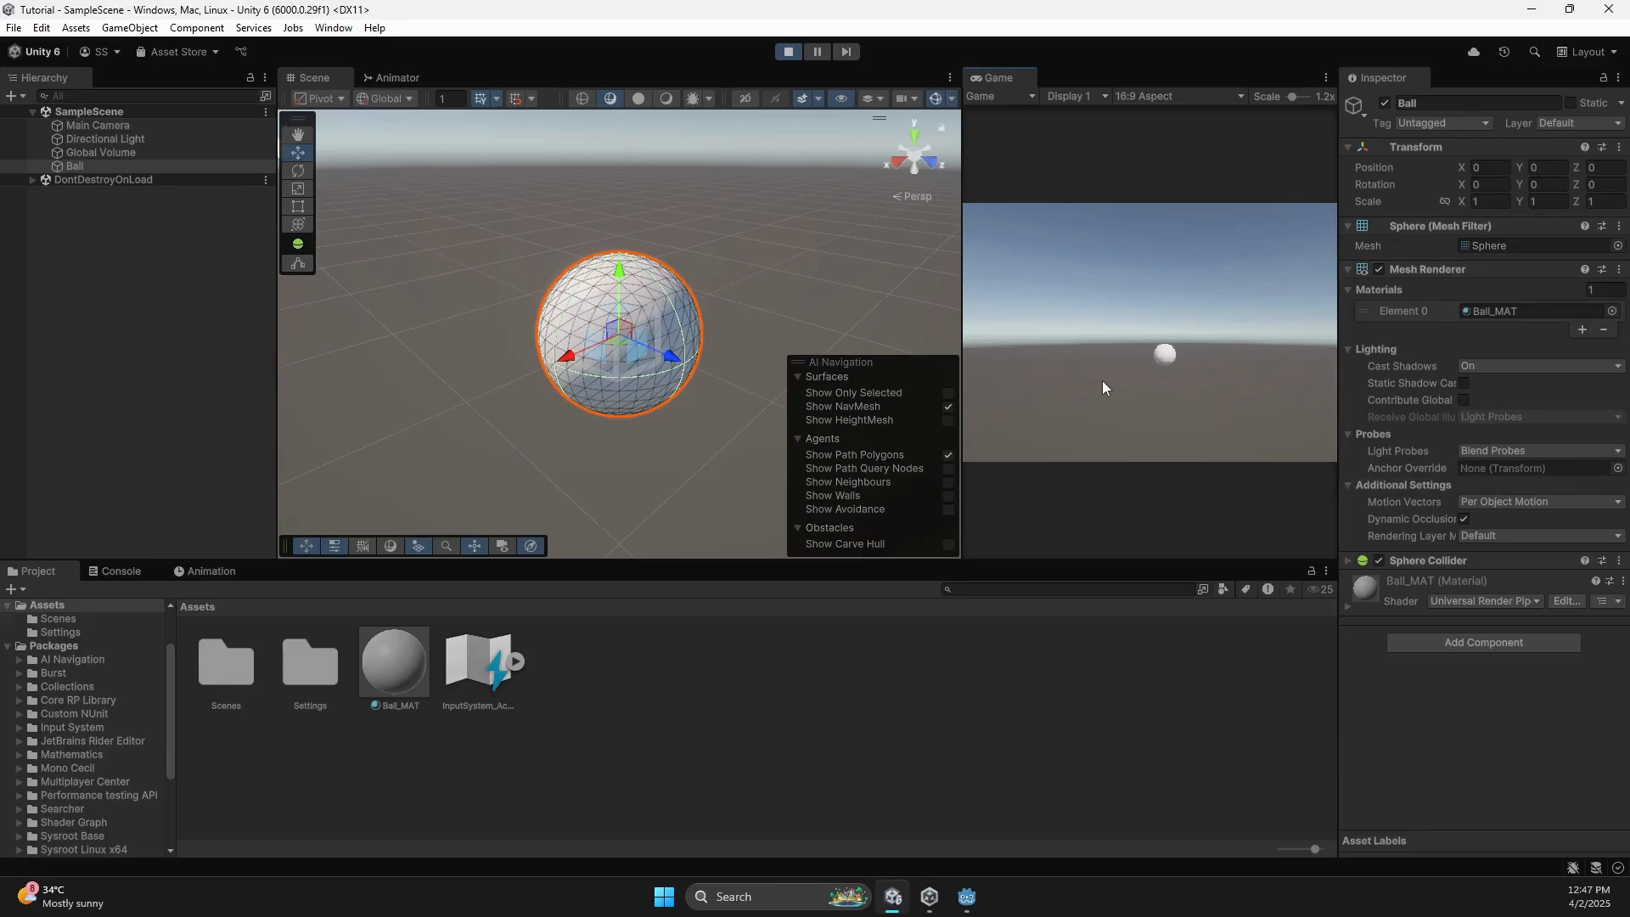
Add a Rigidbody to the Ball, then play the scene to watch it fall and stop.
left_click(789, 51)
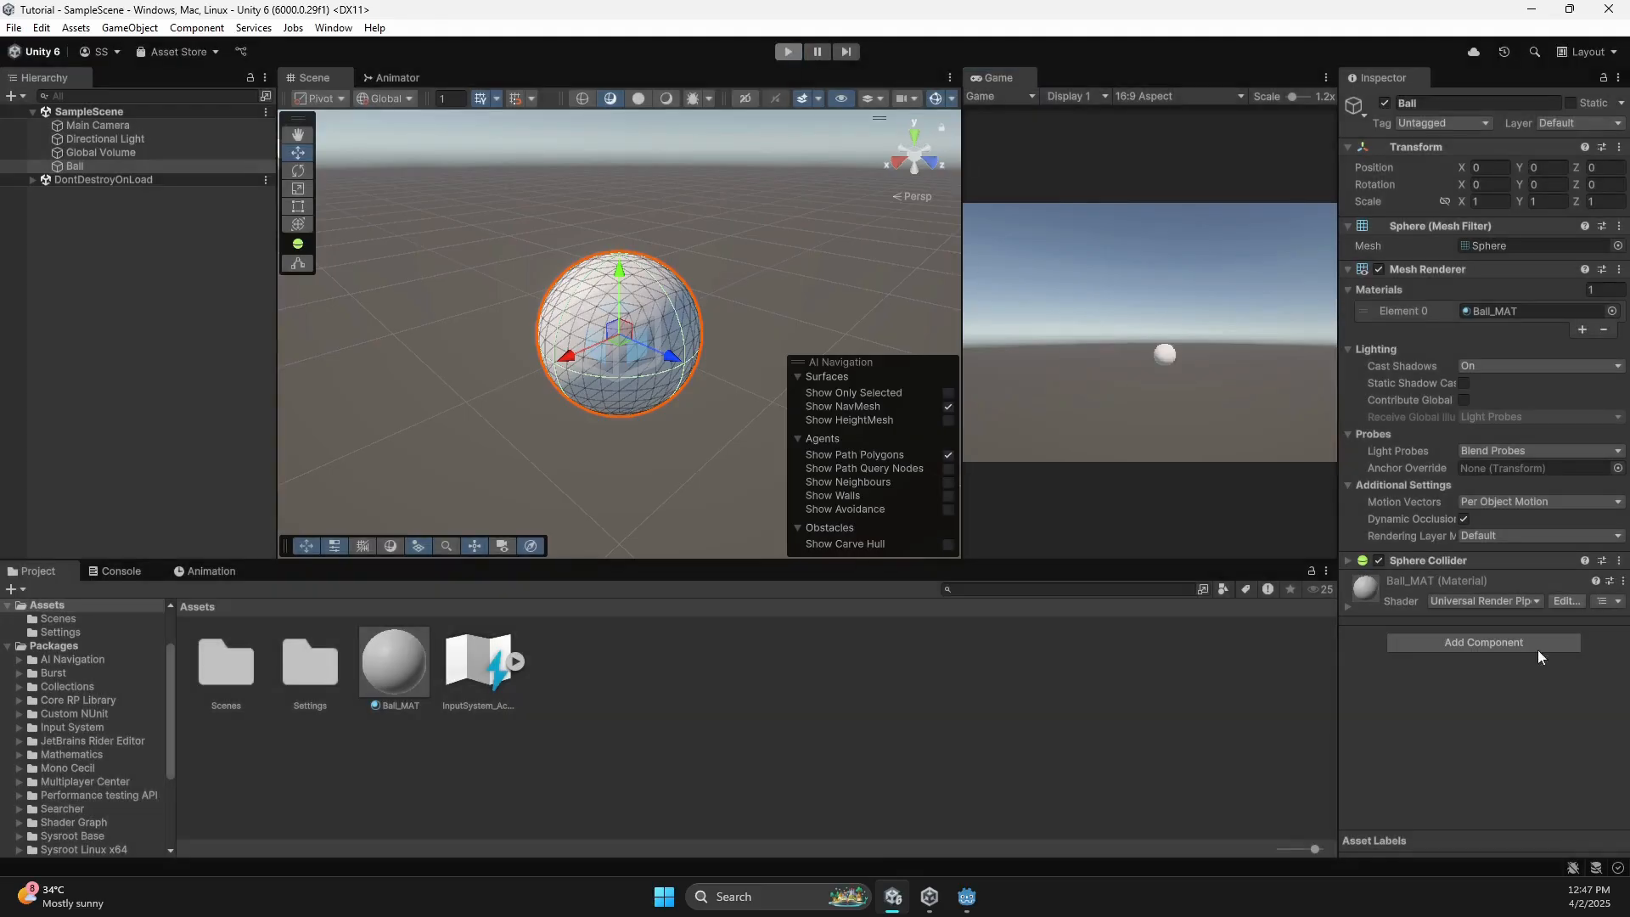
left_click(1468, 643)
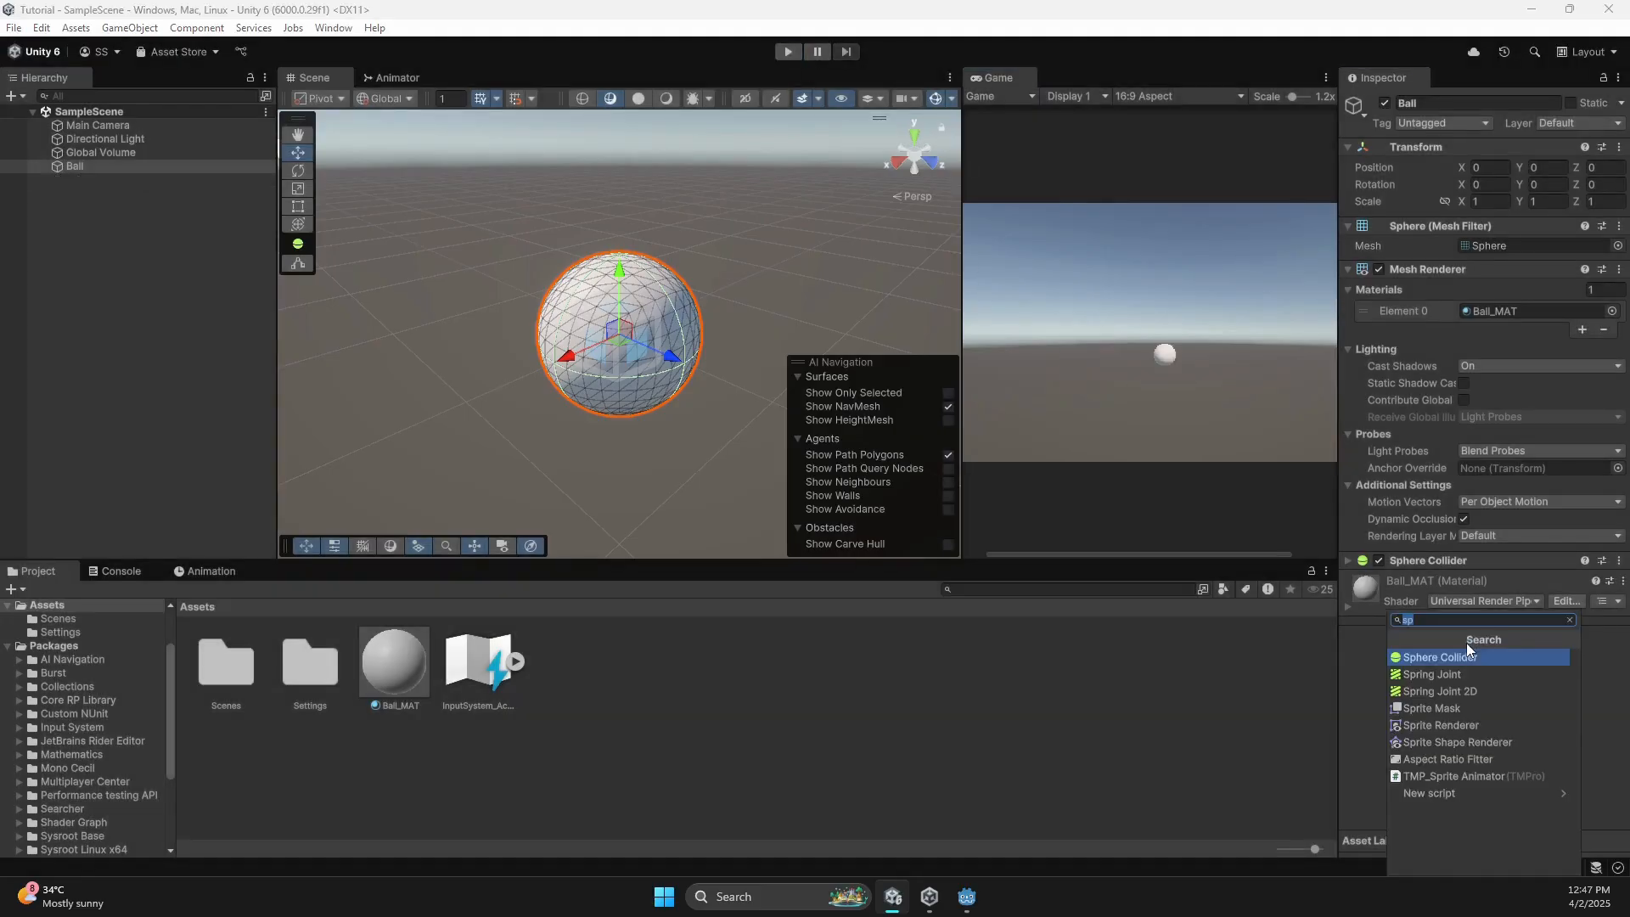
type("rigid")
key("Return")
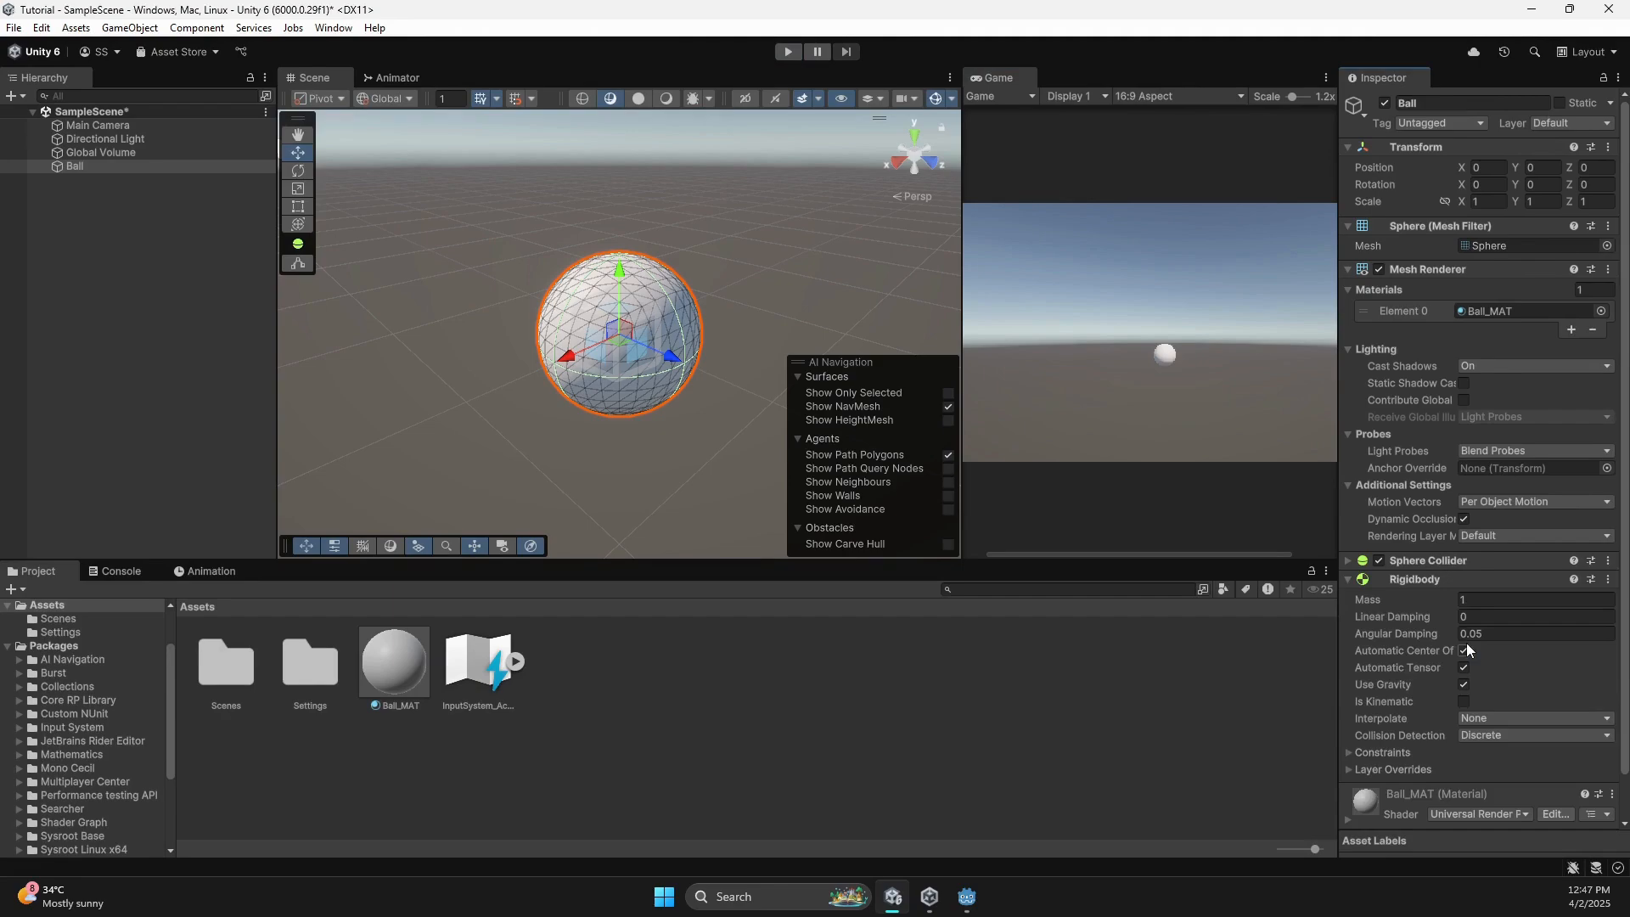
left_click(783, 55)
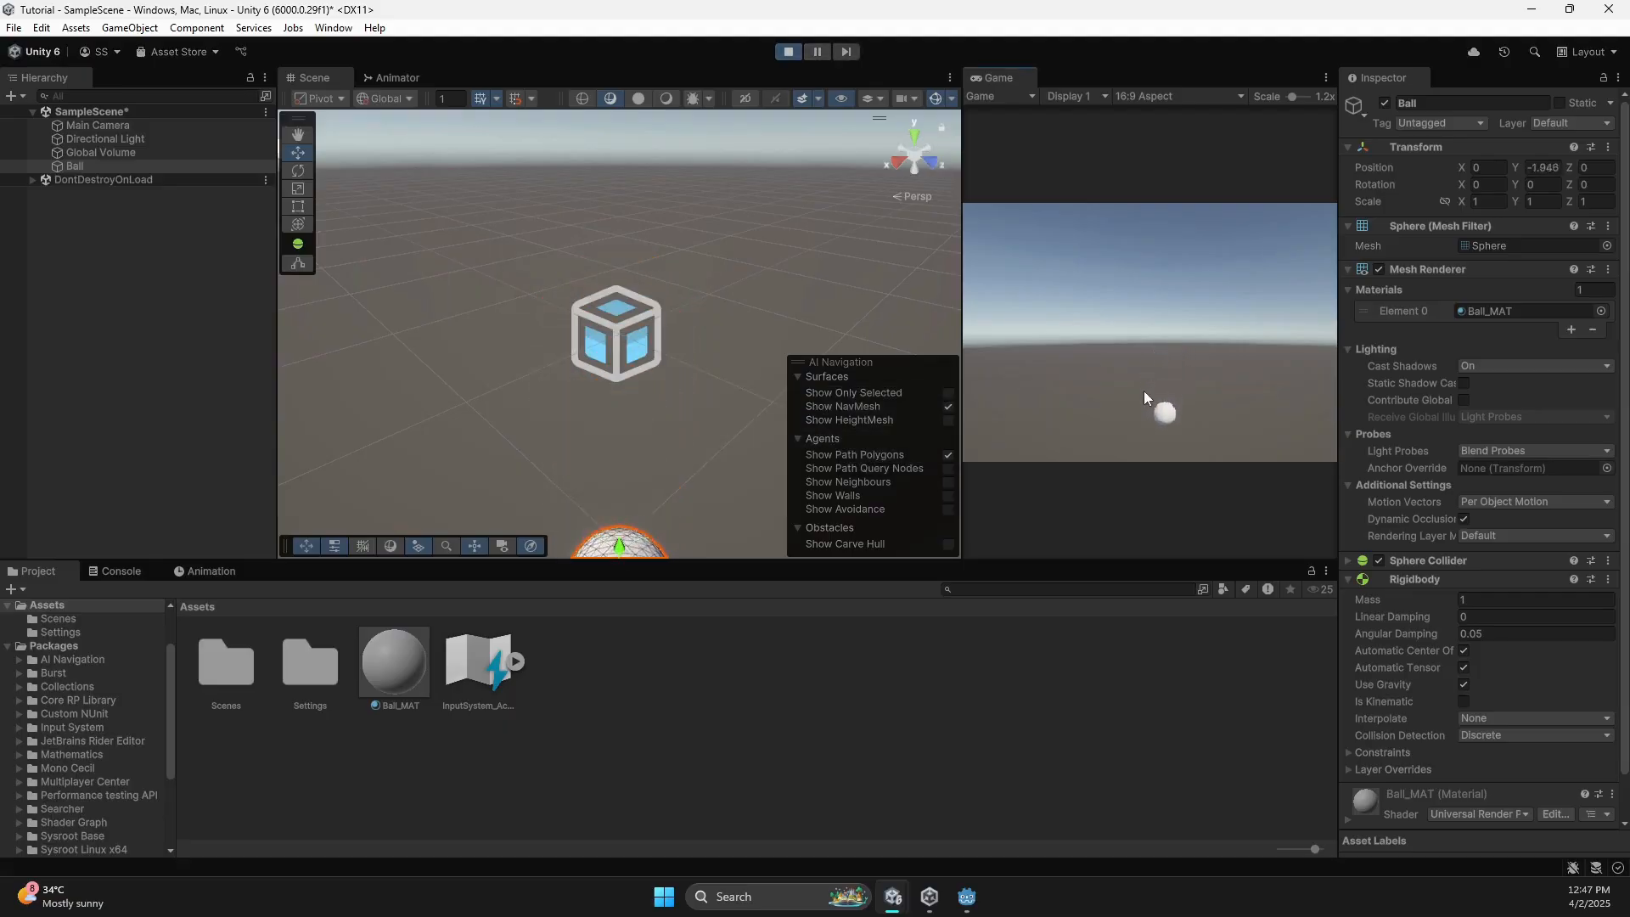
left_click(787, 52)
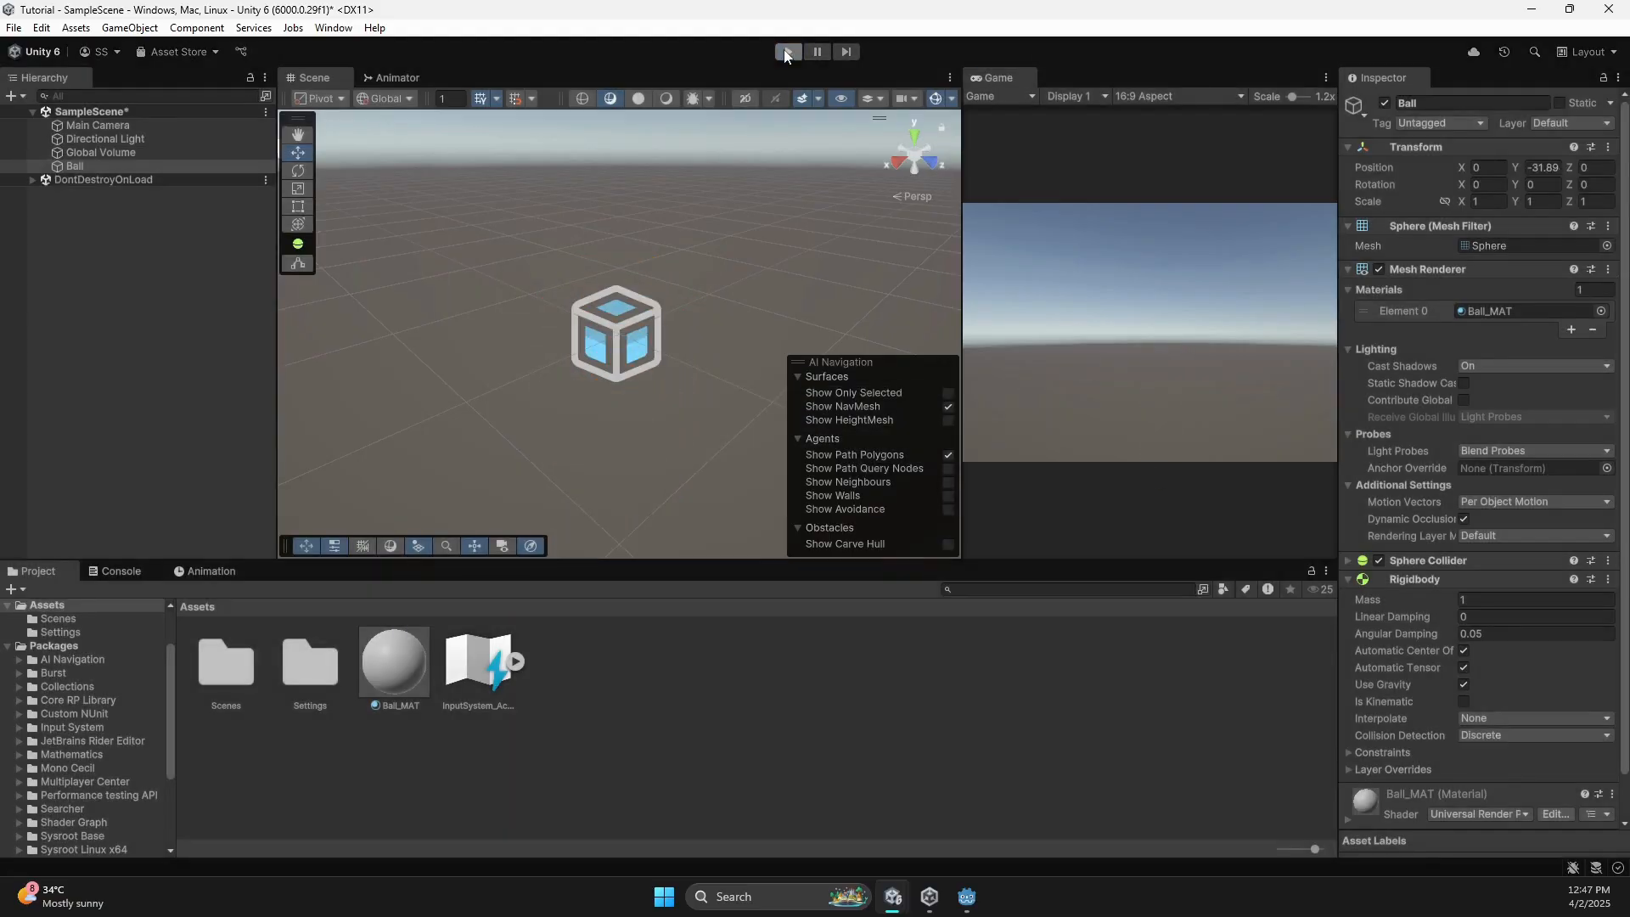
Zoom and orbit Godot's empty Tutorial 3D viewport, then bring Unity Hub forward.
left_click(967, 896)
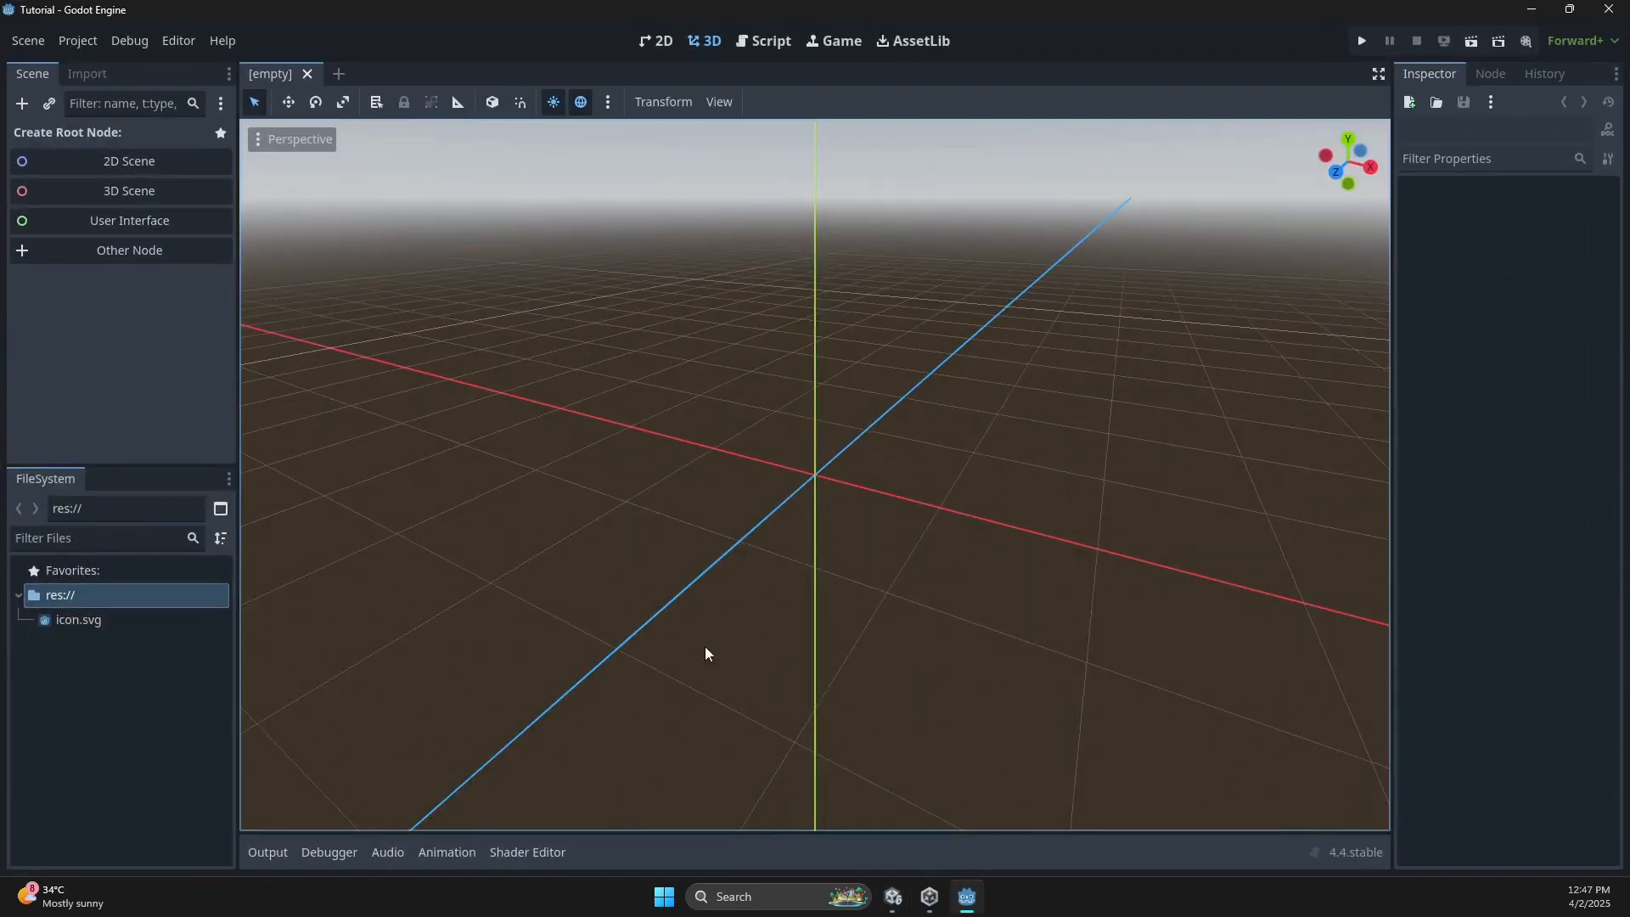
scroll(713, 570, "down", 2)
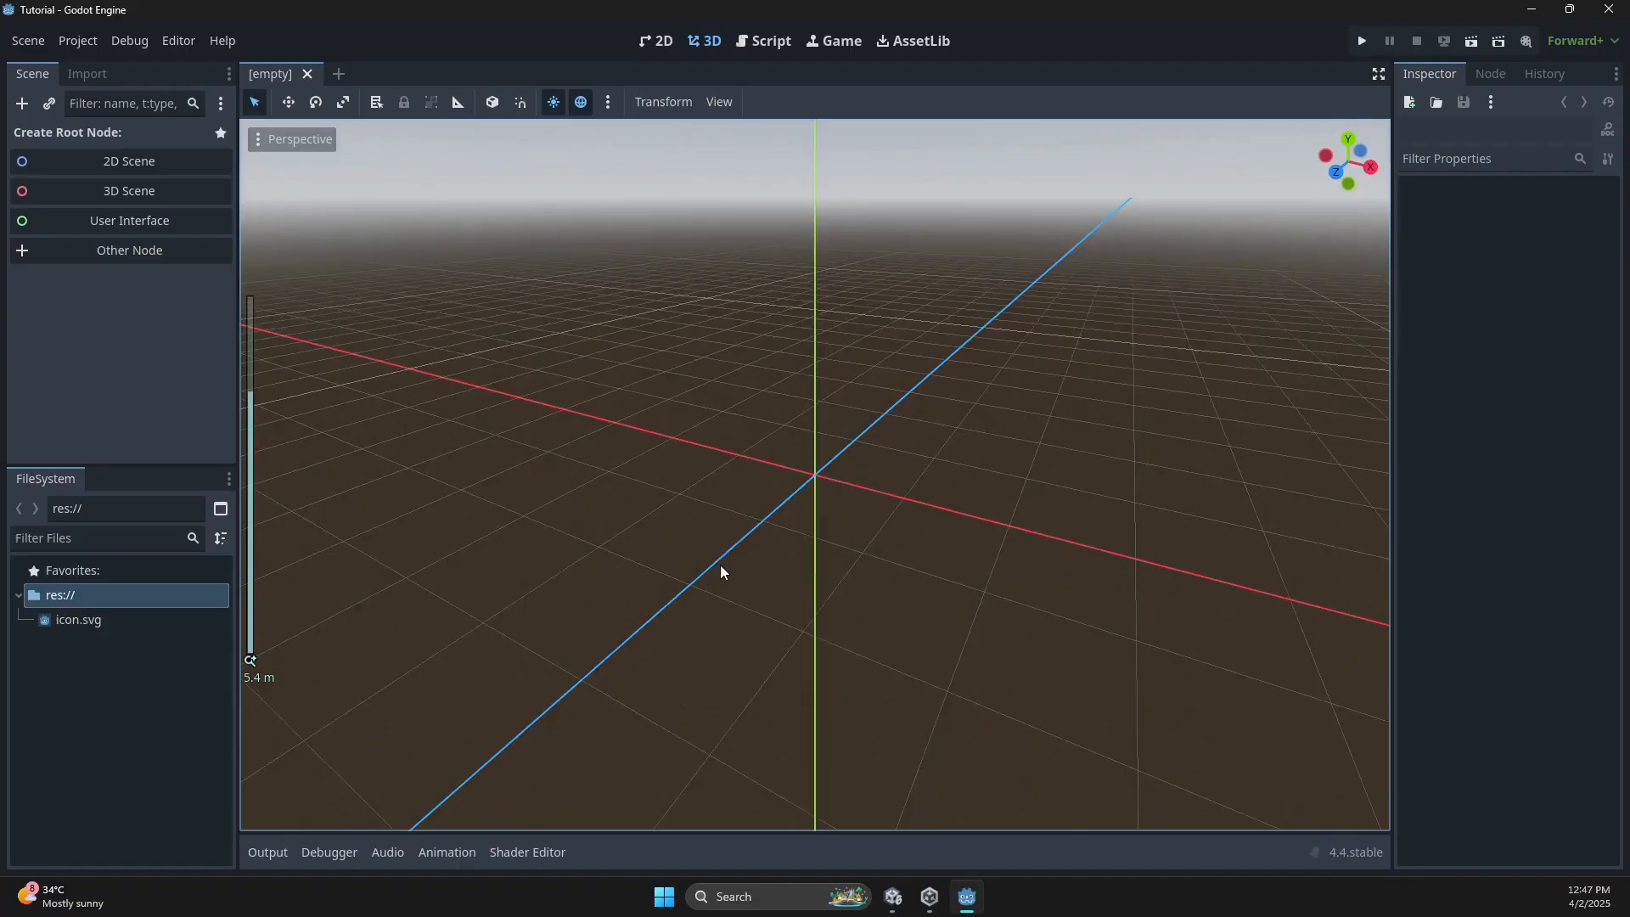
middle_click_drag(721, 571, 706, 538)
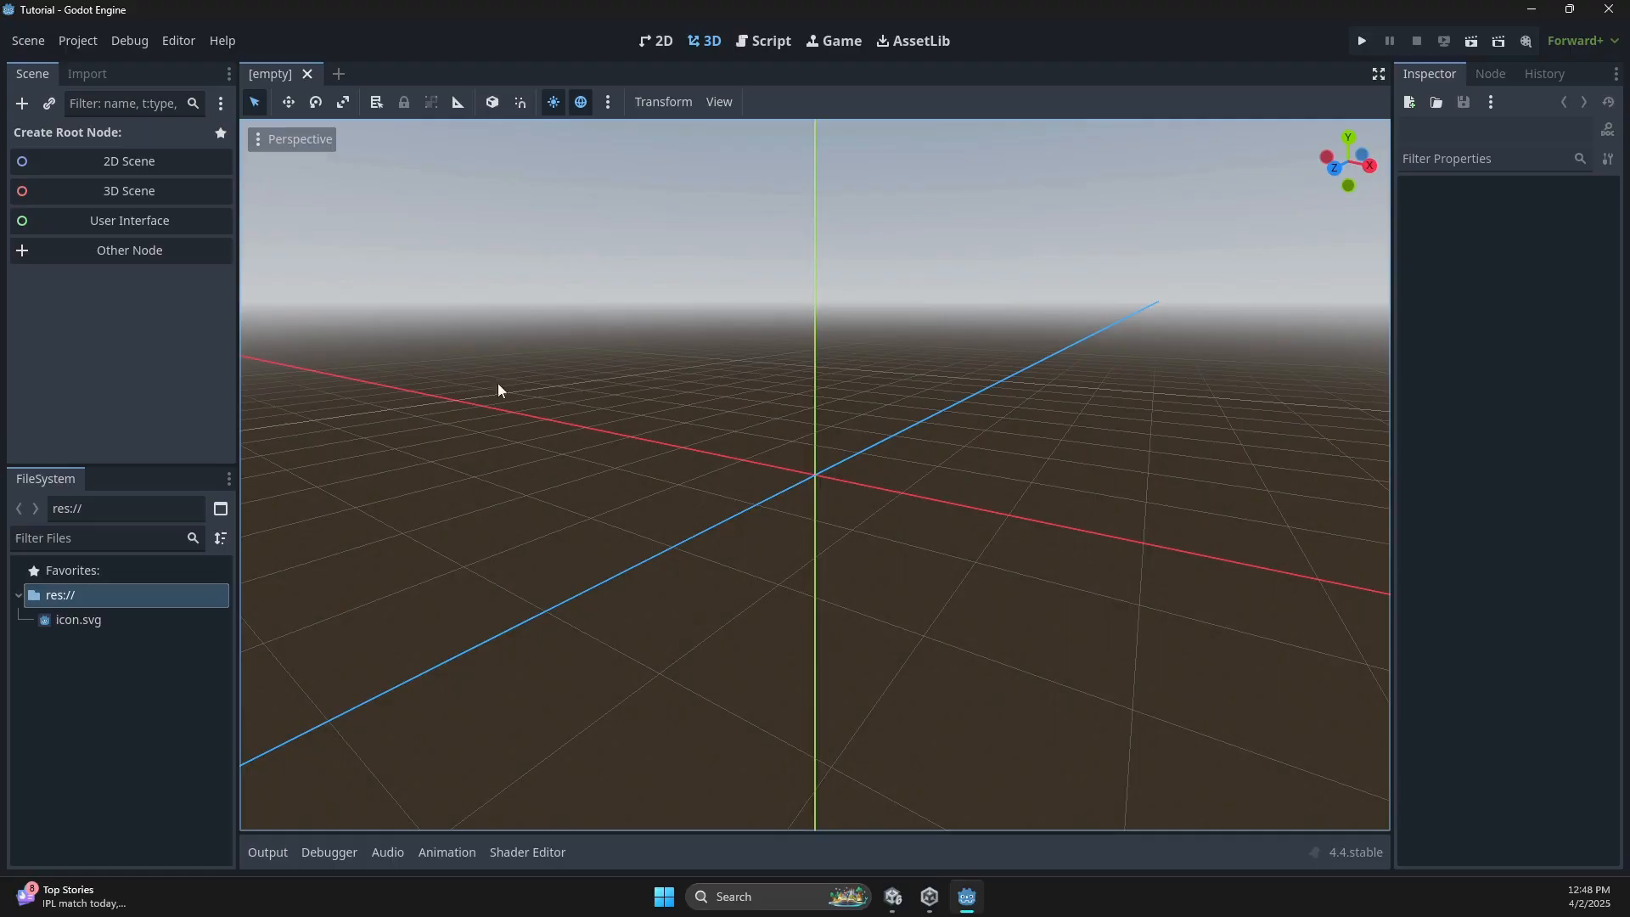
left_click(929, 896)
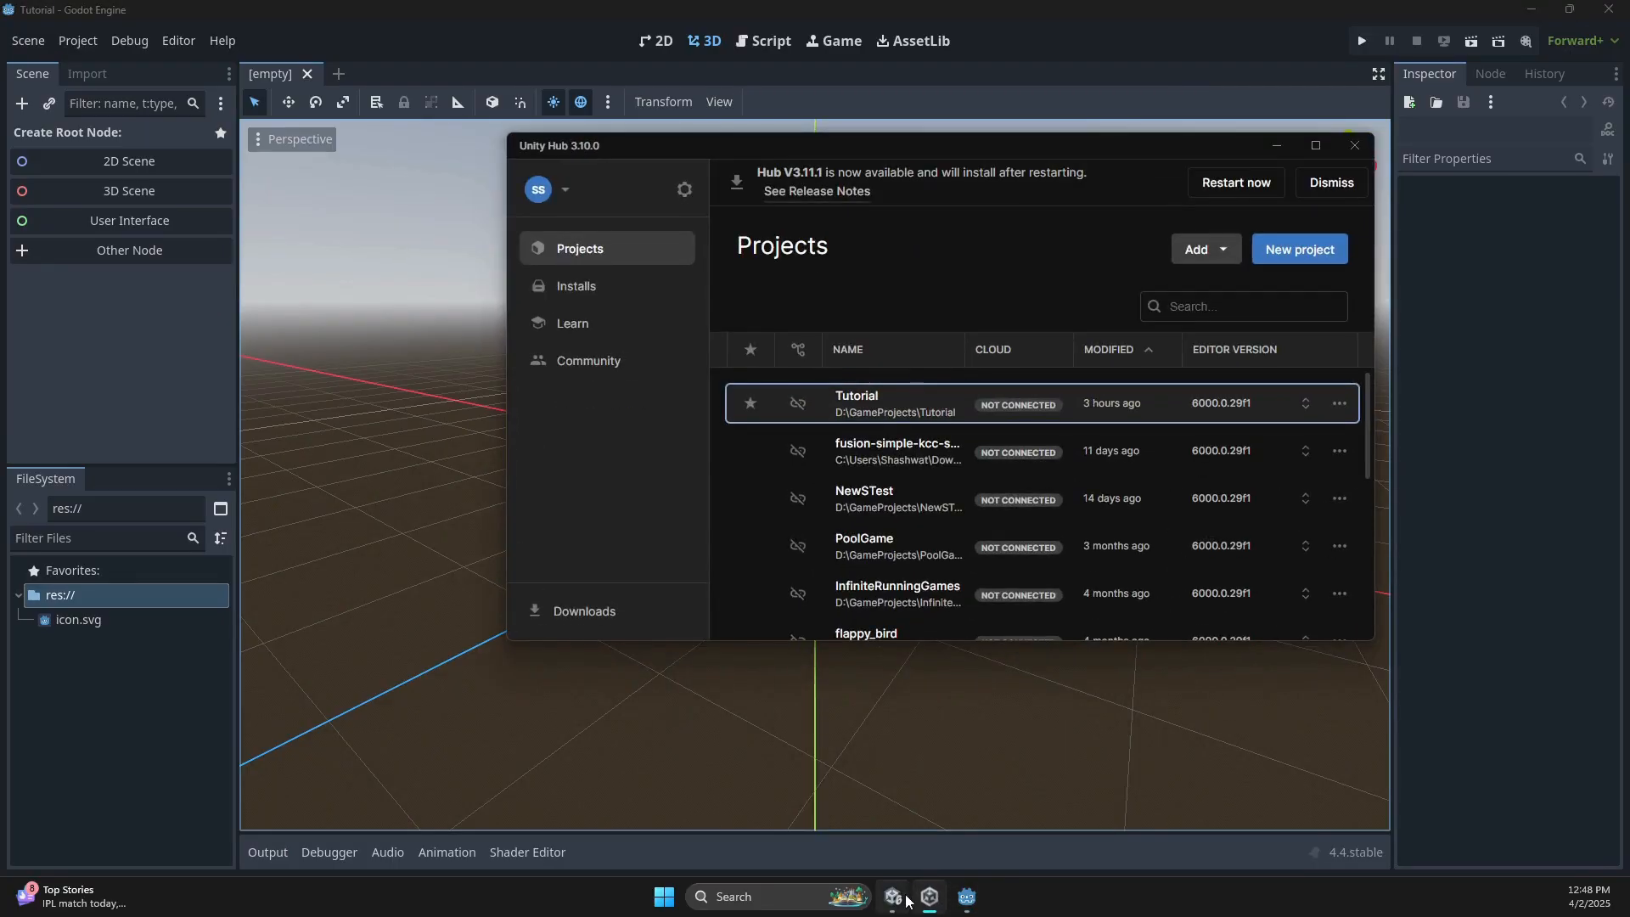
Check the Main Camera's Transform in Unity, then return to the Godot editor.
left_click(893, 897)
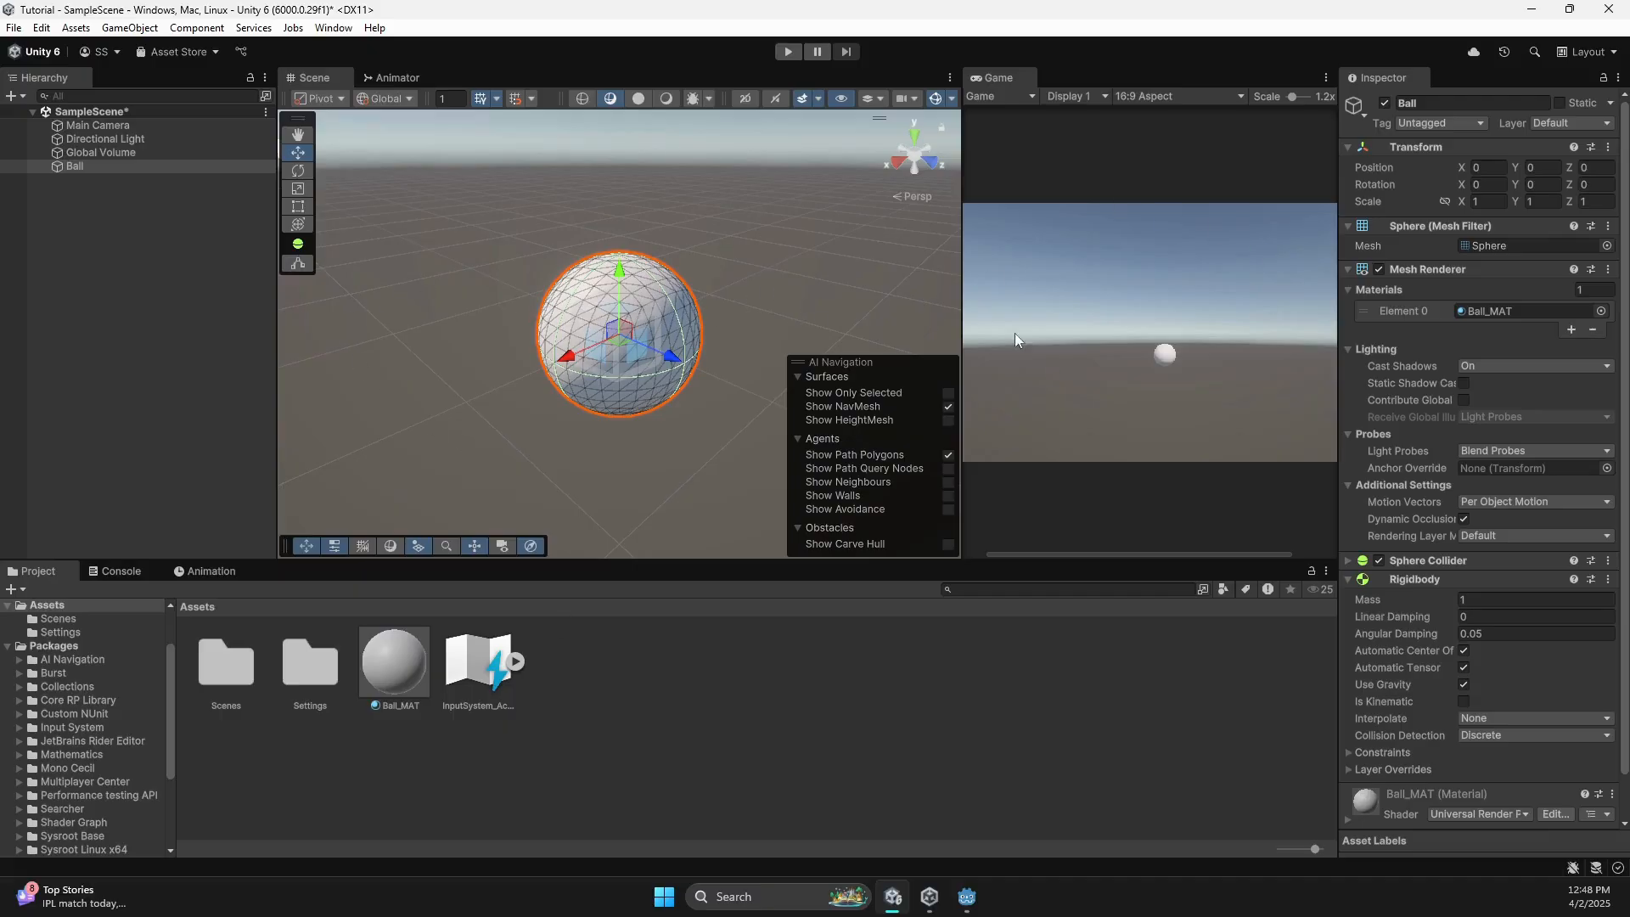
left_click(98, 126)
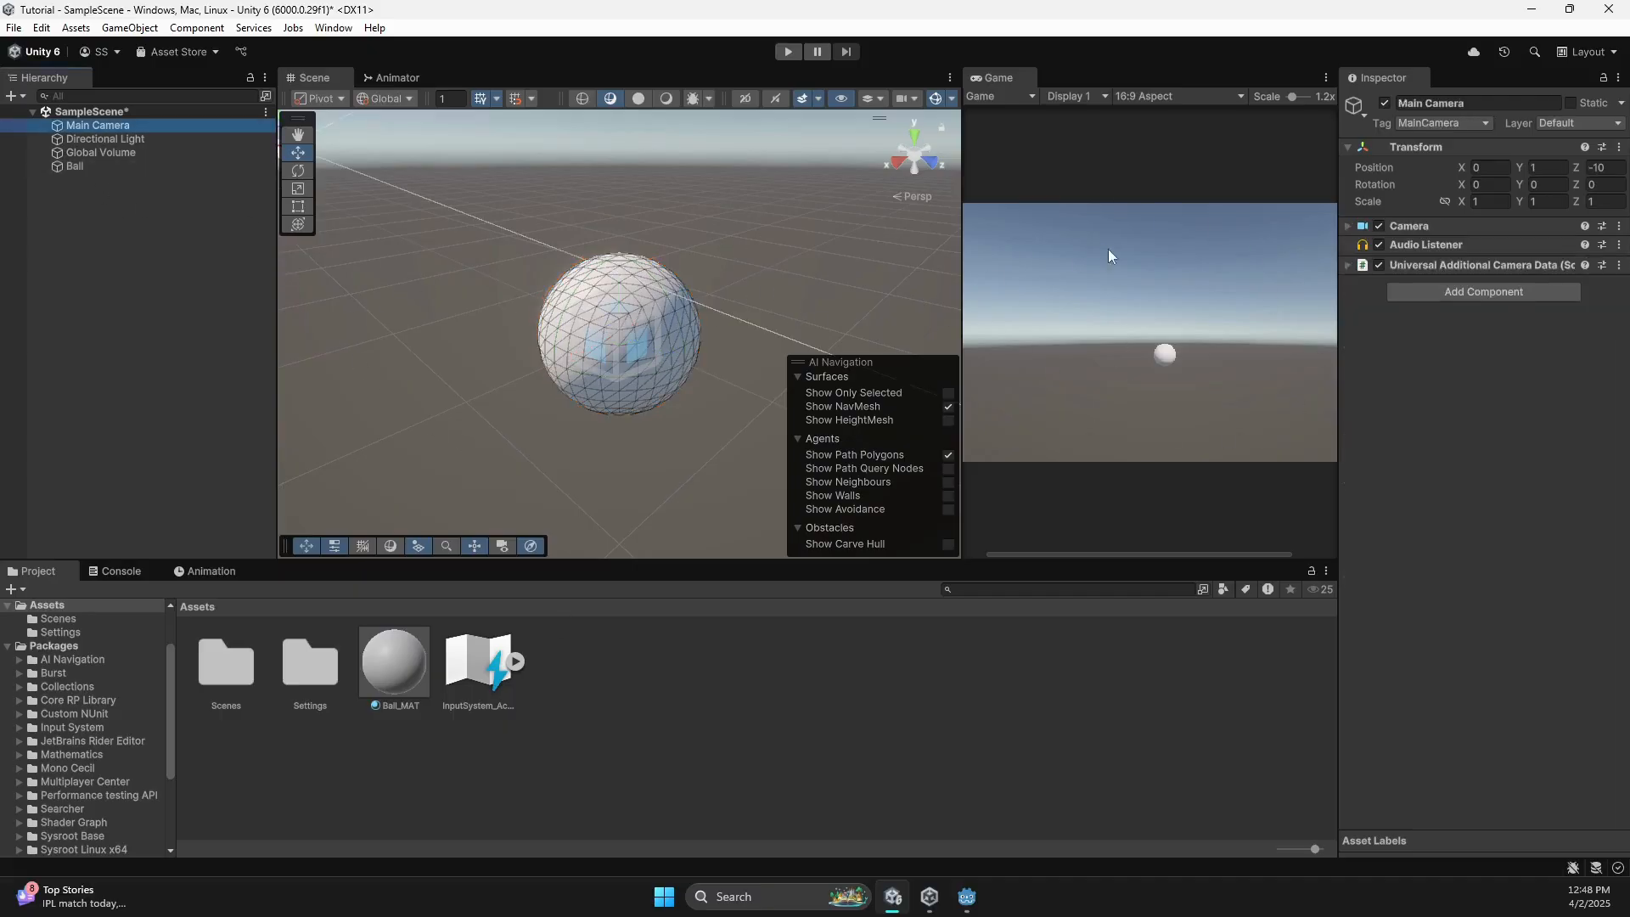
left_click(954, 900)
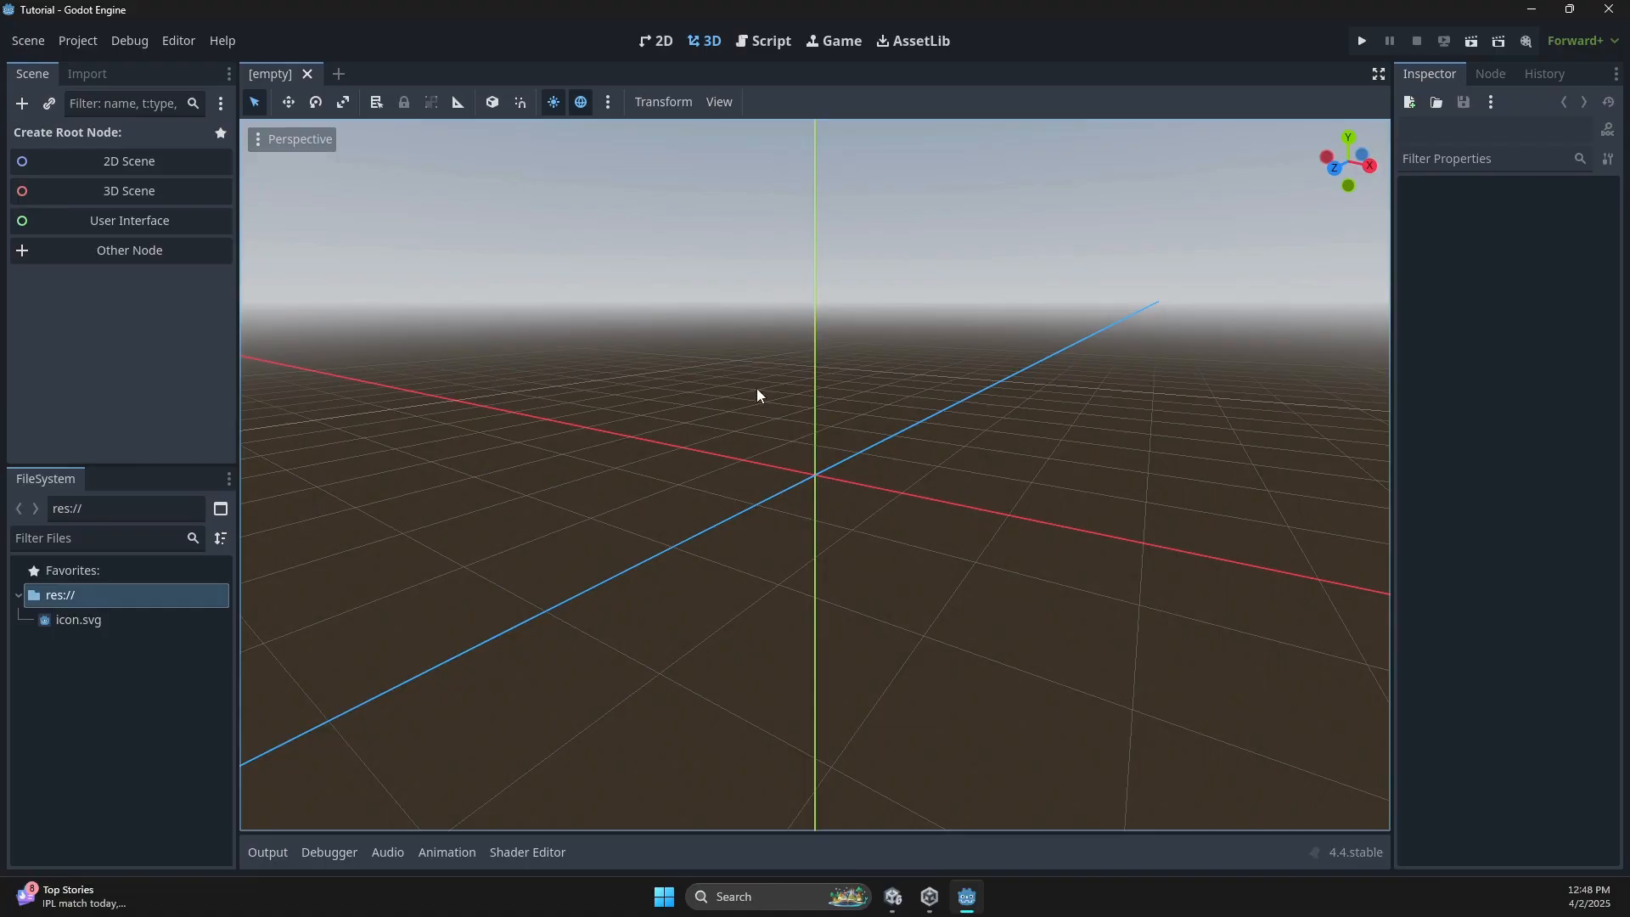
Create a Node3D scene root renamed World, orbit the view, and bring up Save Scene As.
left_click(125, 201)
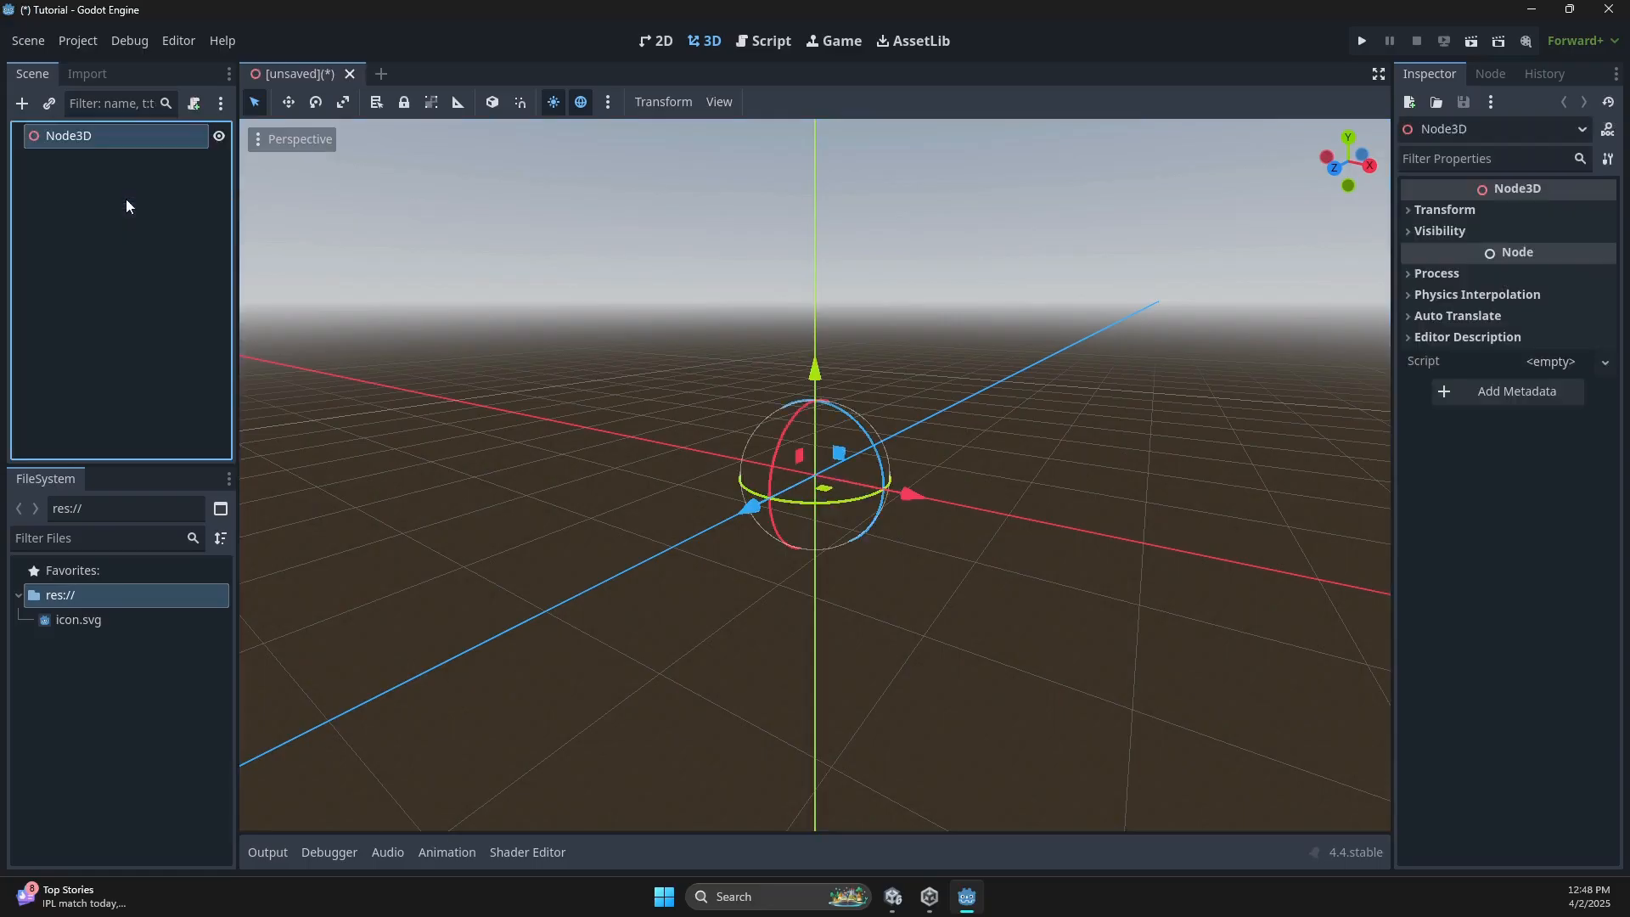
double_click(79, 138)
type("World")
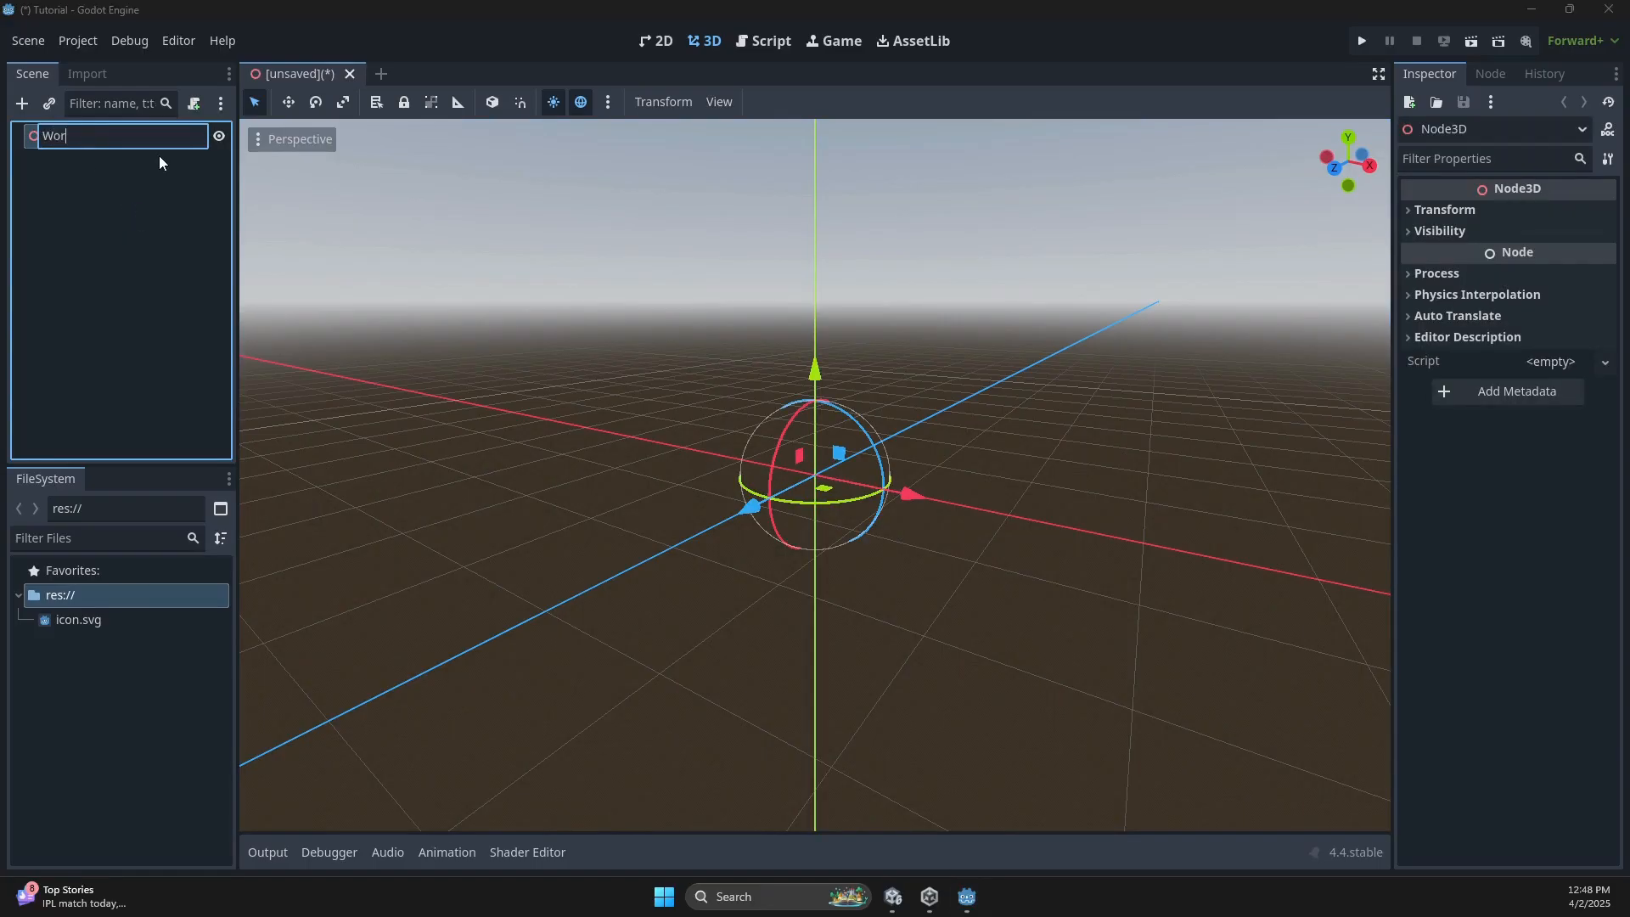
key("Return")
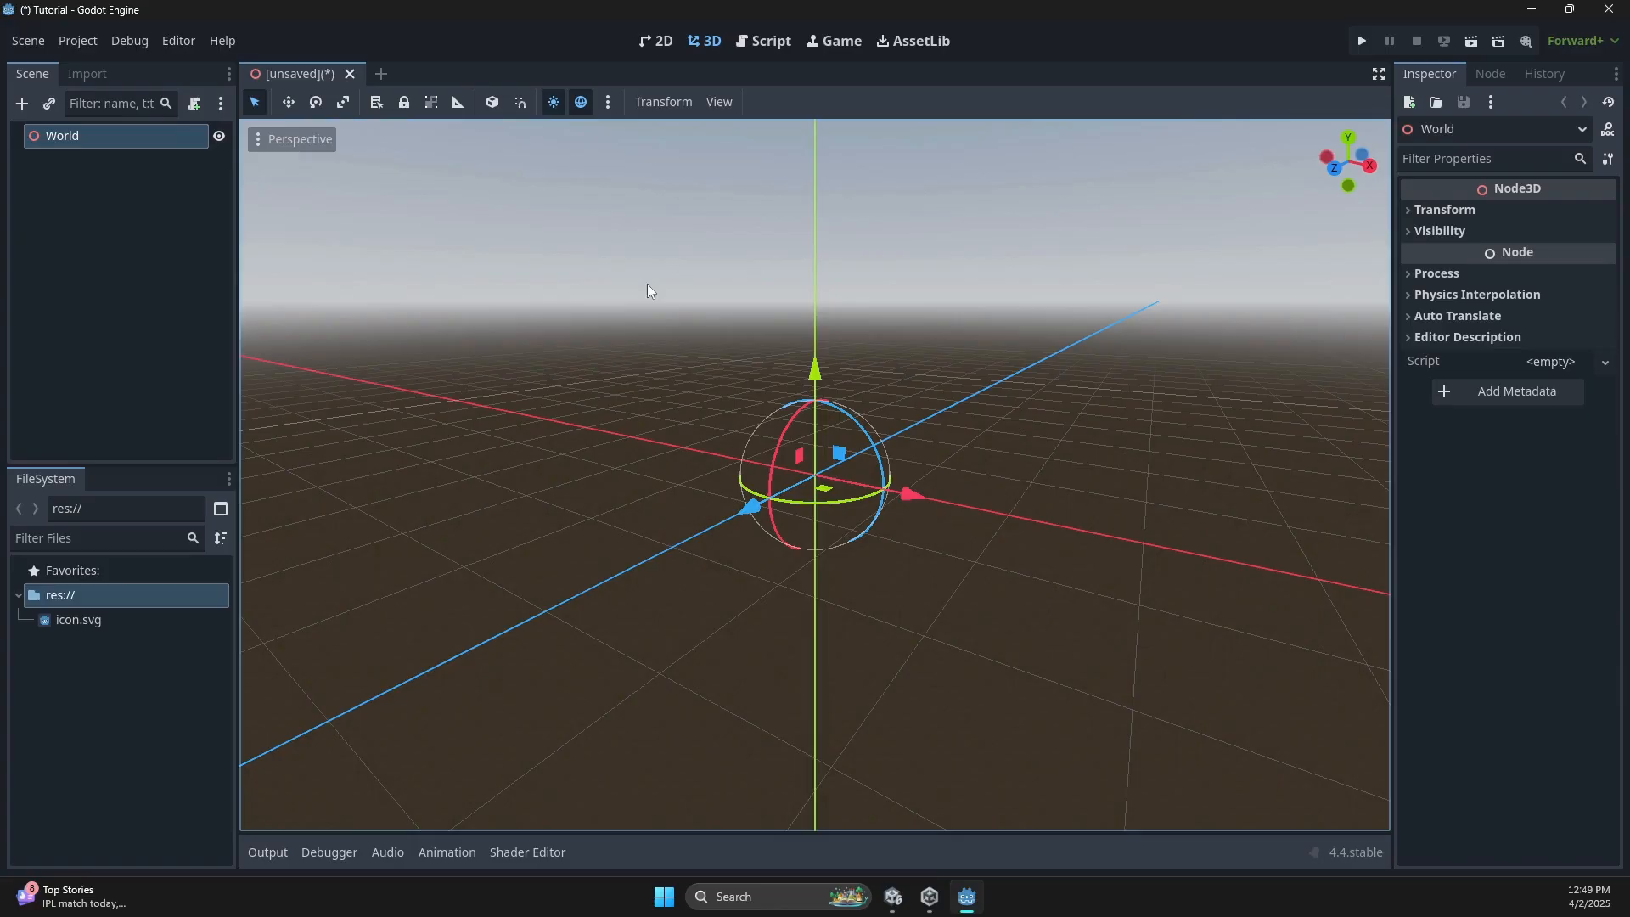
scroll(659, 289, "down", 2)
middle_click_drag(659, 291, 731, 326)
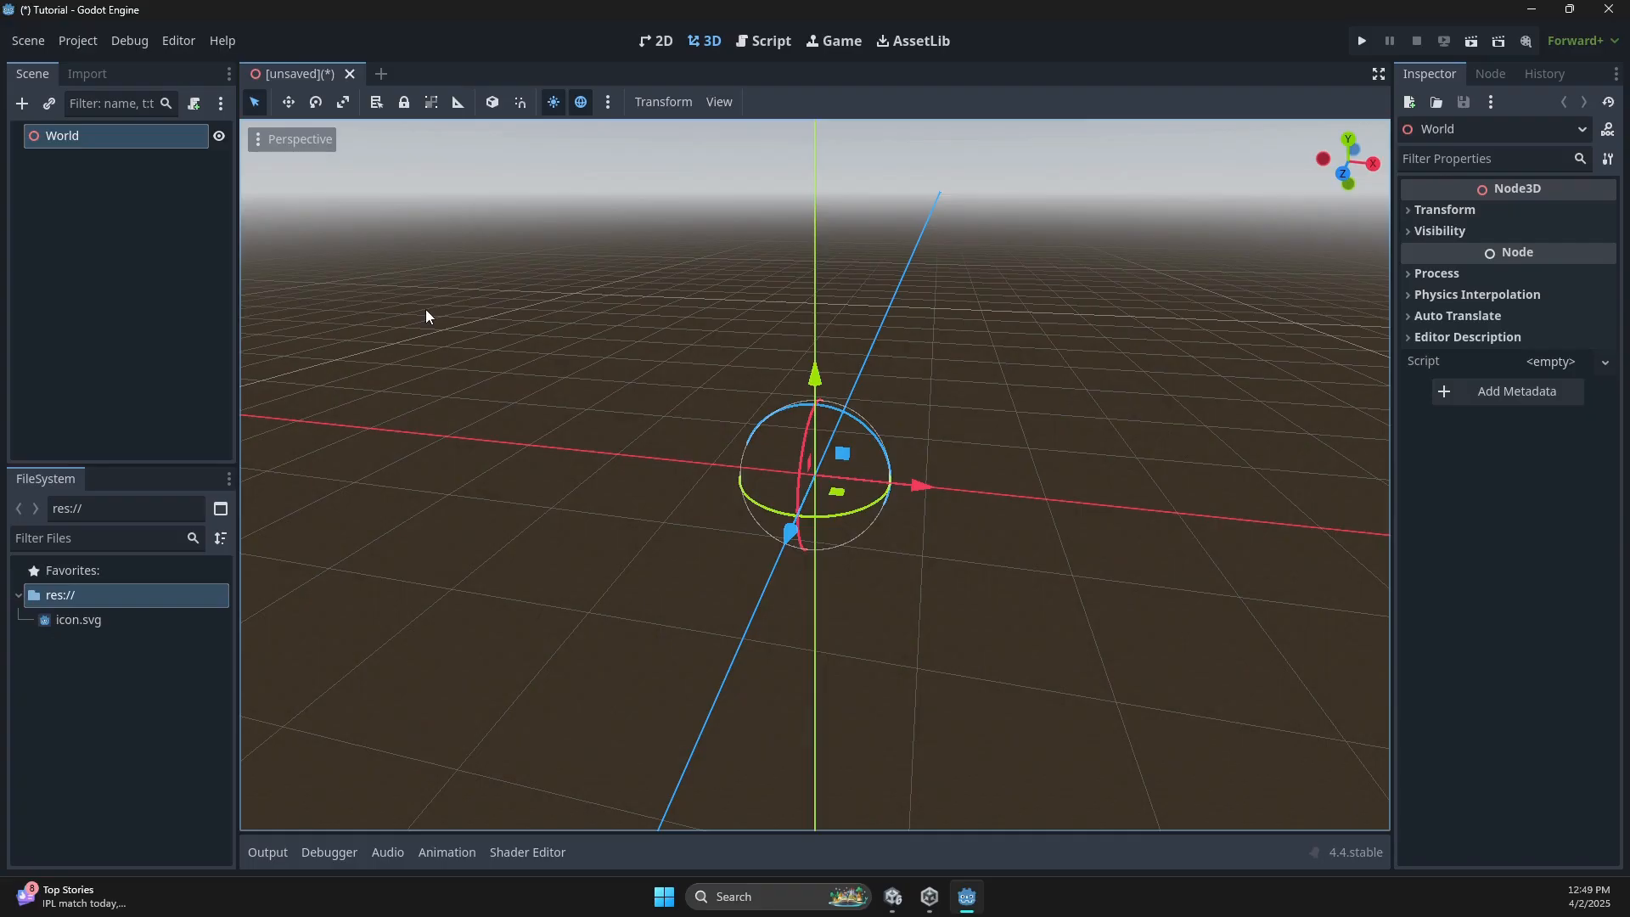
key("ctrl+s")
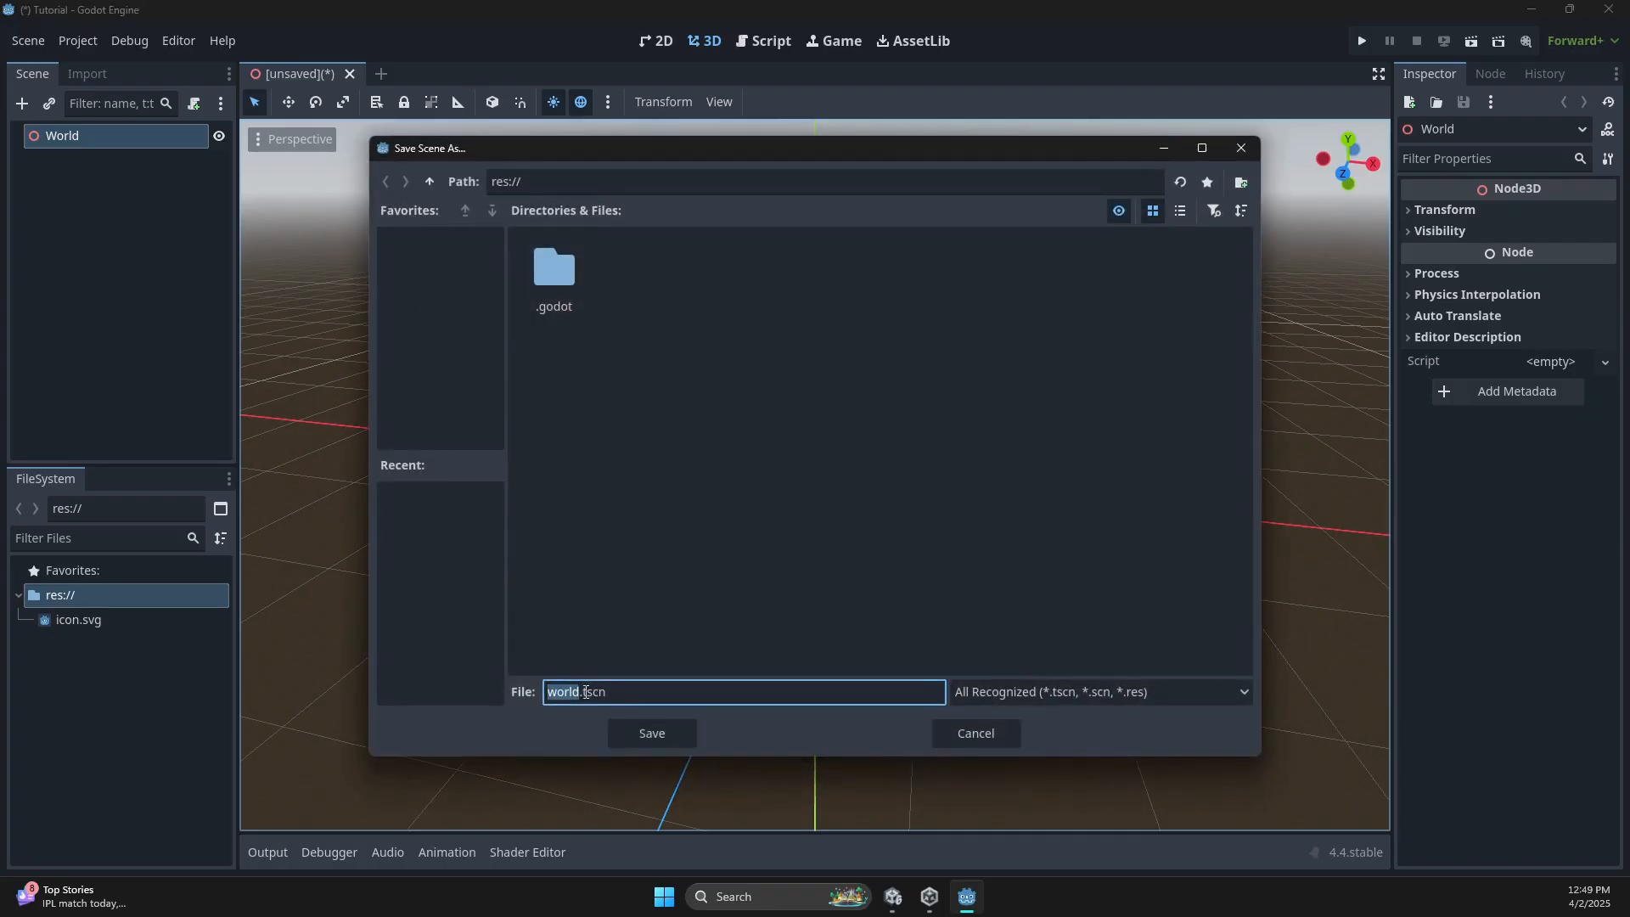
Replace the default file name with MainScene and save the scene as MainScene.tscn.
left_click_drag(584, 692, 537, 692)
type("MainSc")
type("ene")
key("Return")
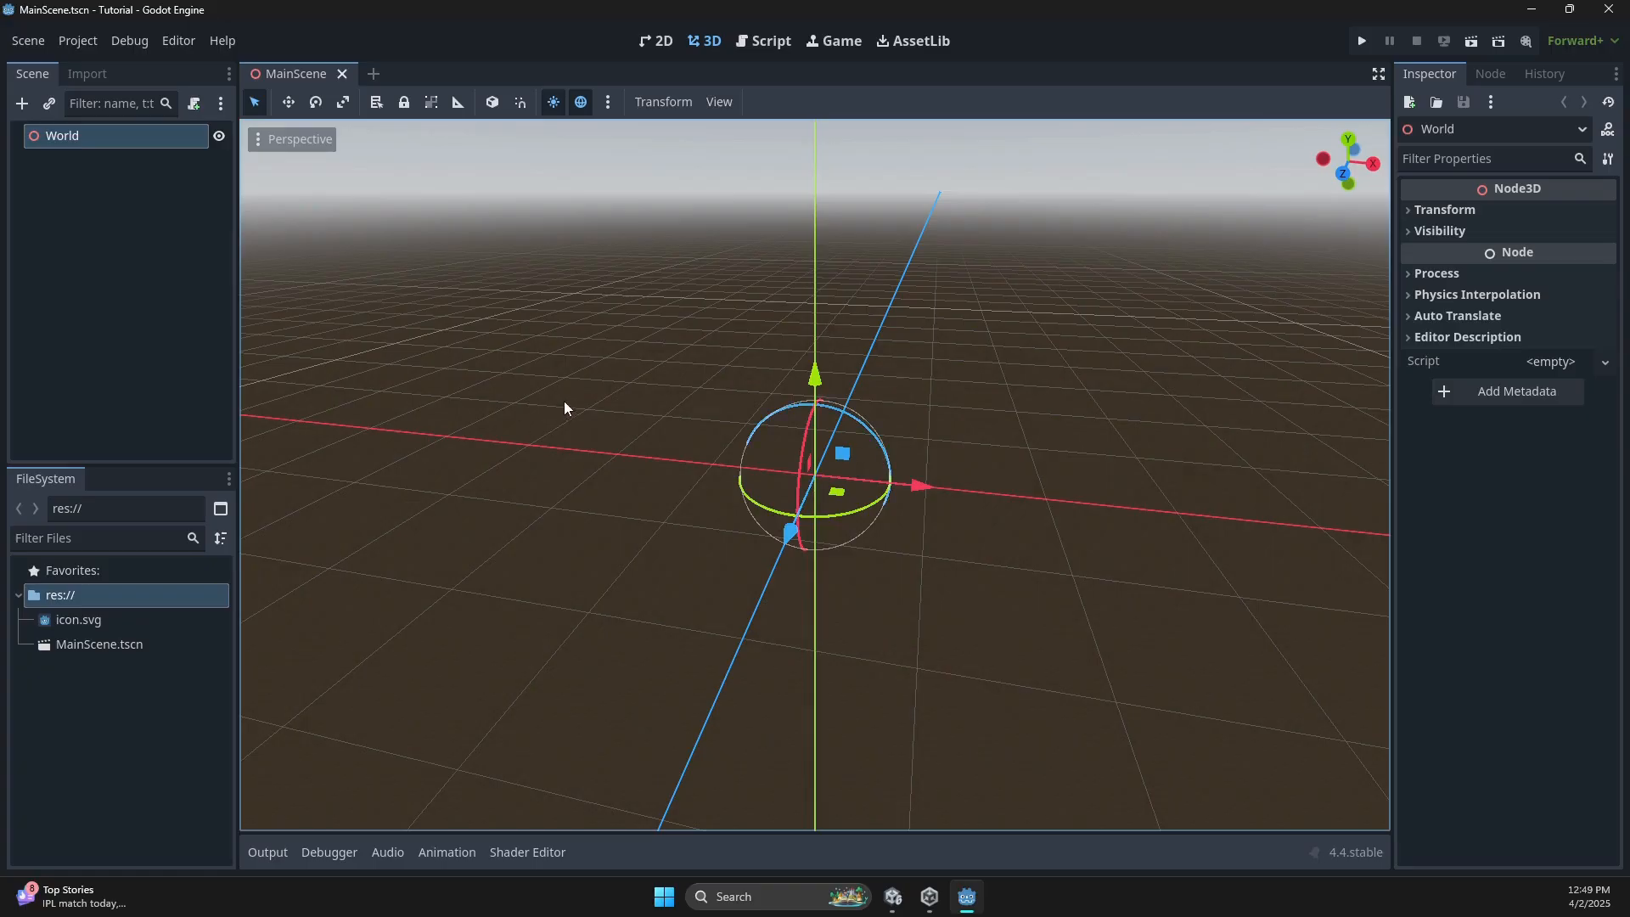
left_click(893, 897)
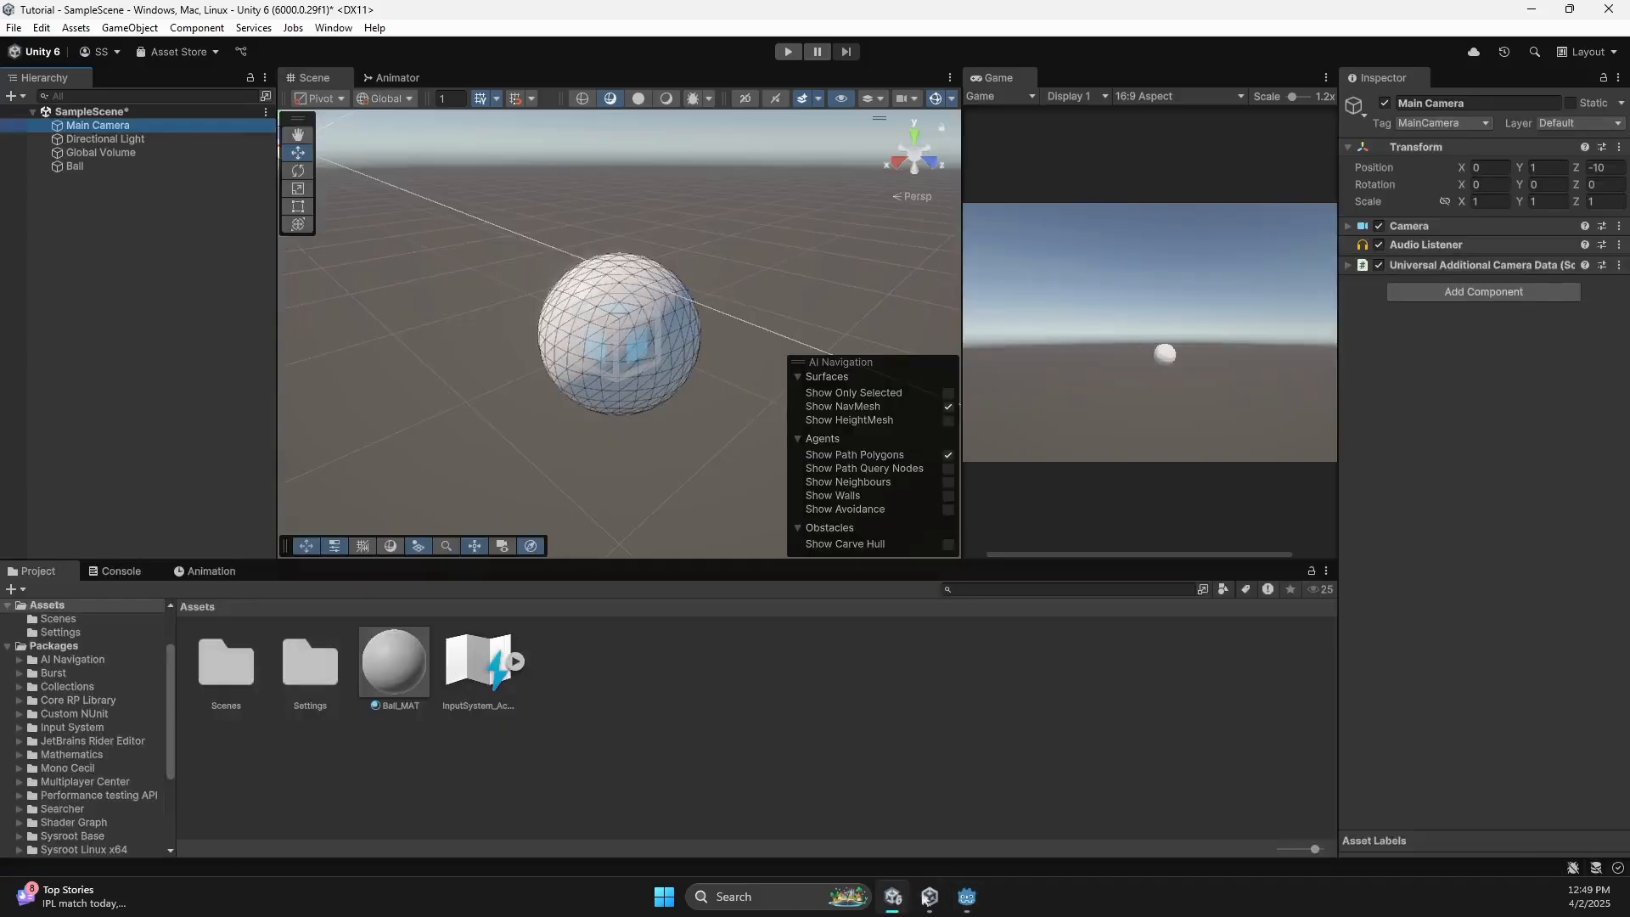
left_click(75, 166)
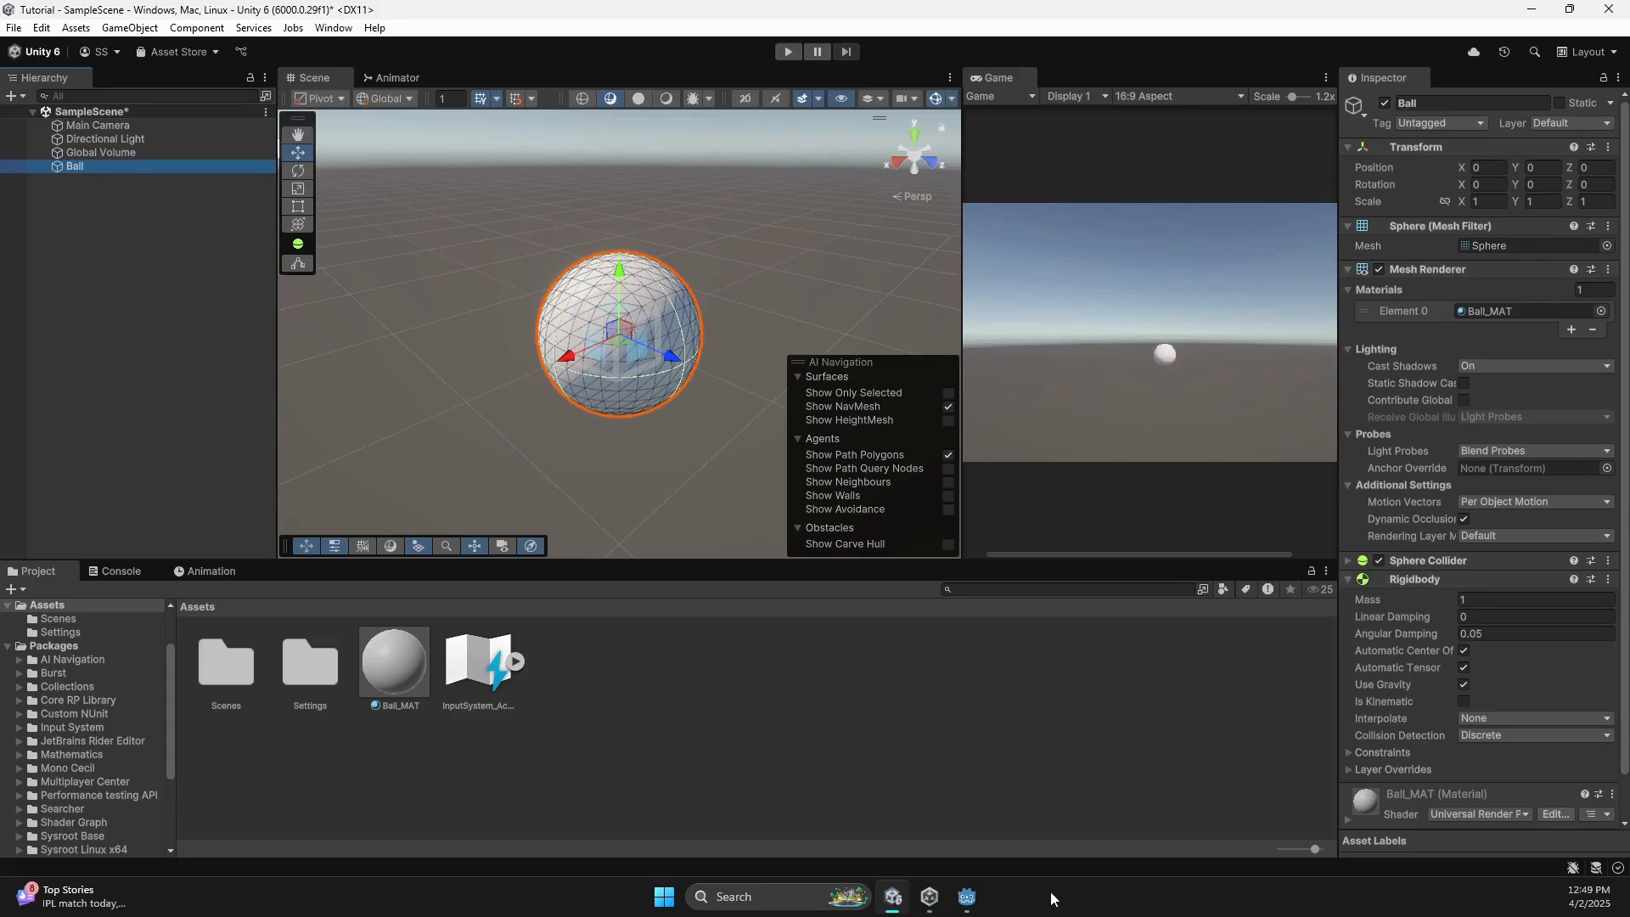
left_click(966, 897)
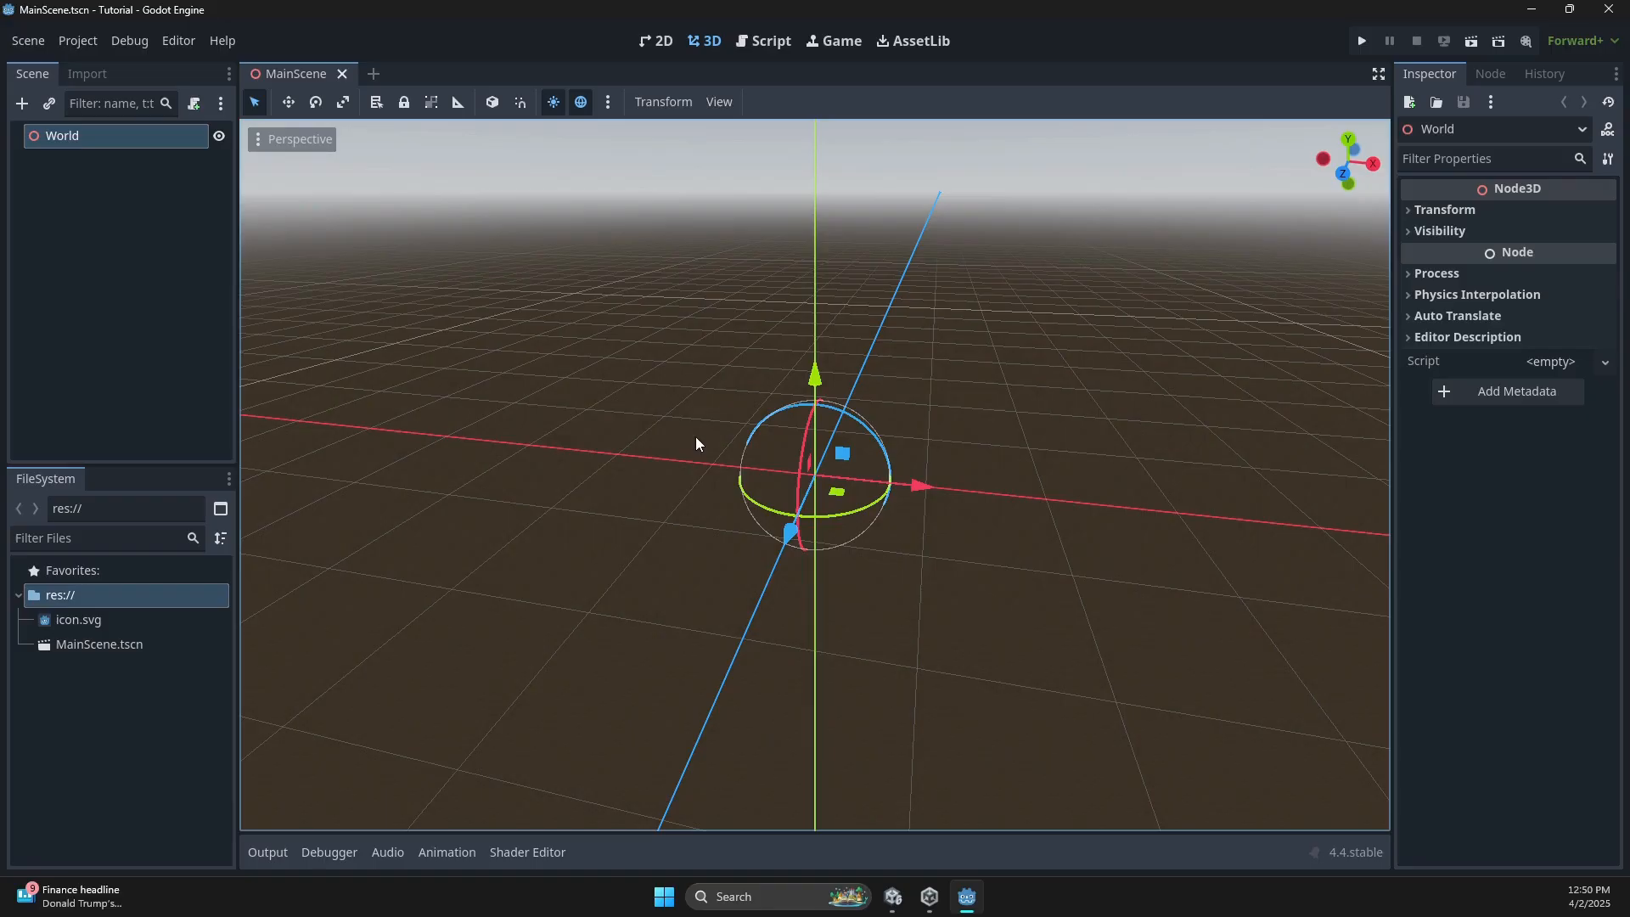
Add a RigidBody3D child node under World, found by searching 'rigid'.
right_click(120, 147)
left_click(145, 163)
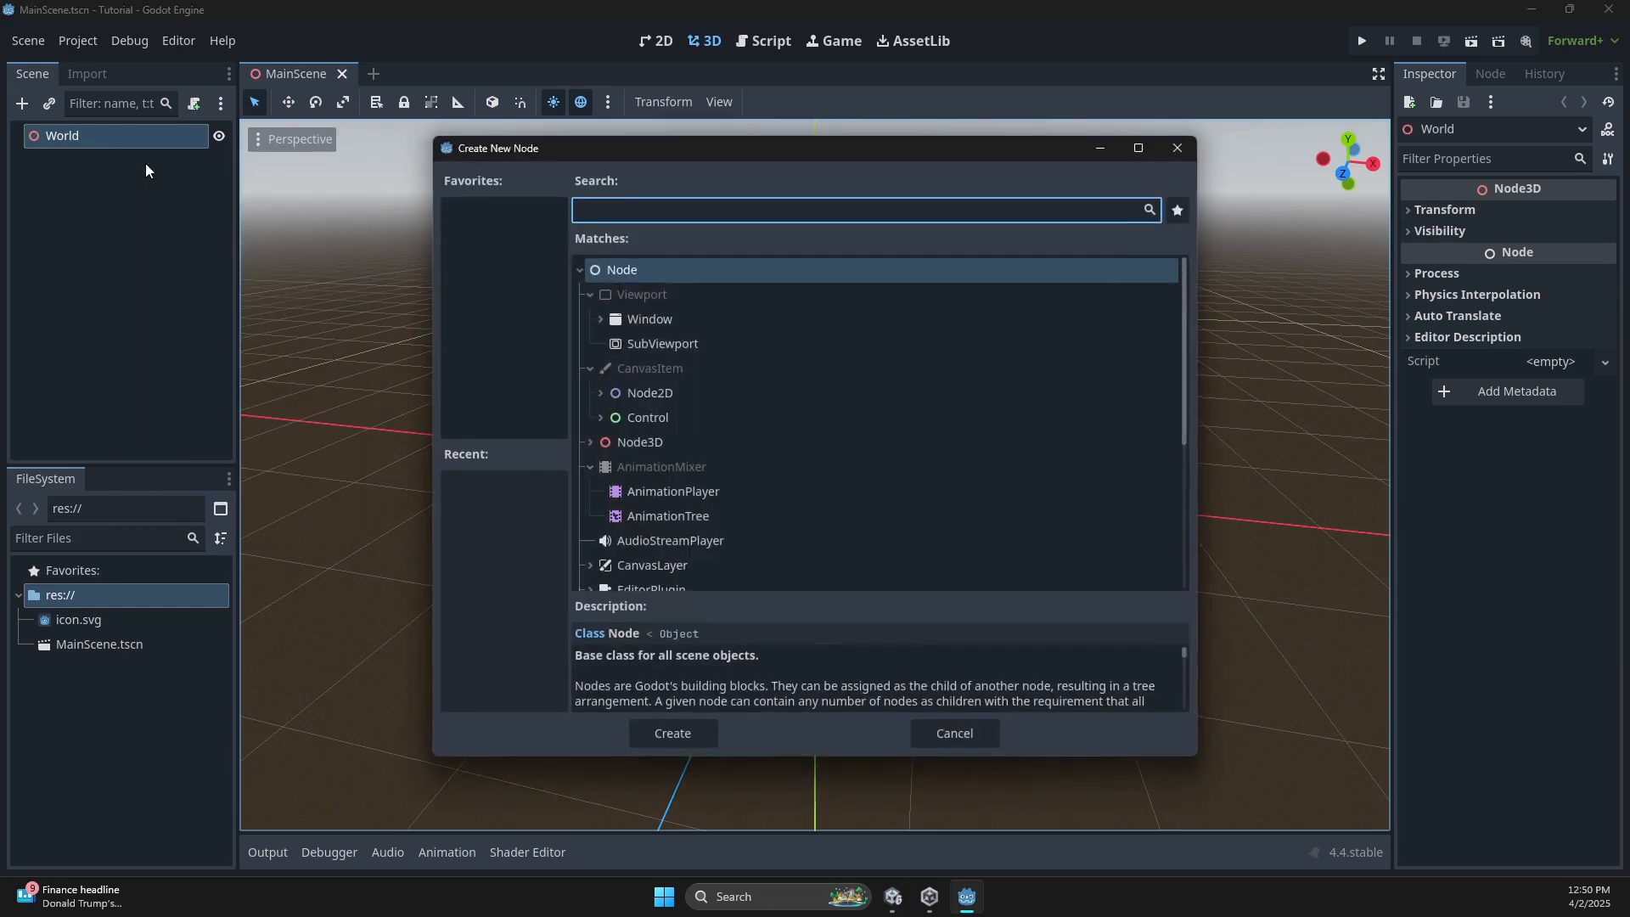
type("rigid")
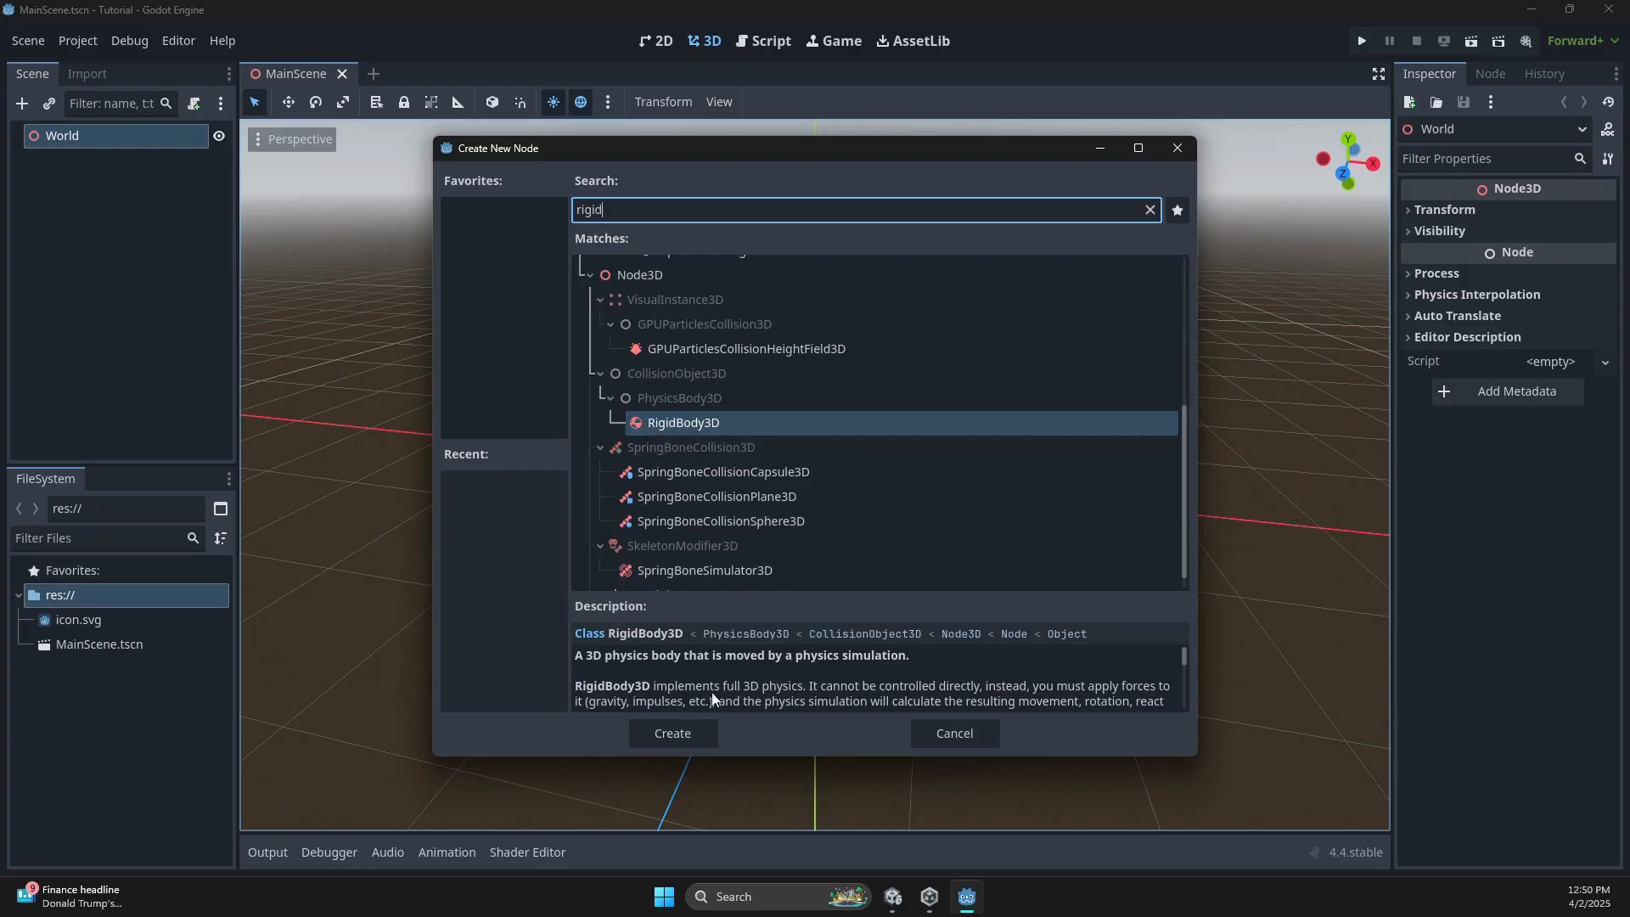
left_click(672, 733)
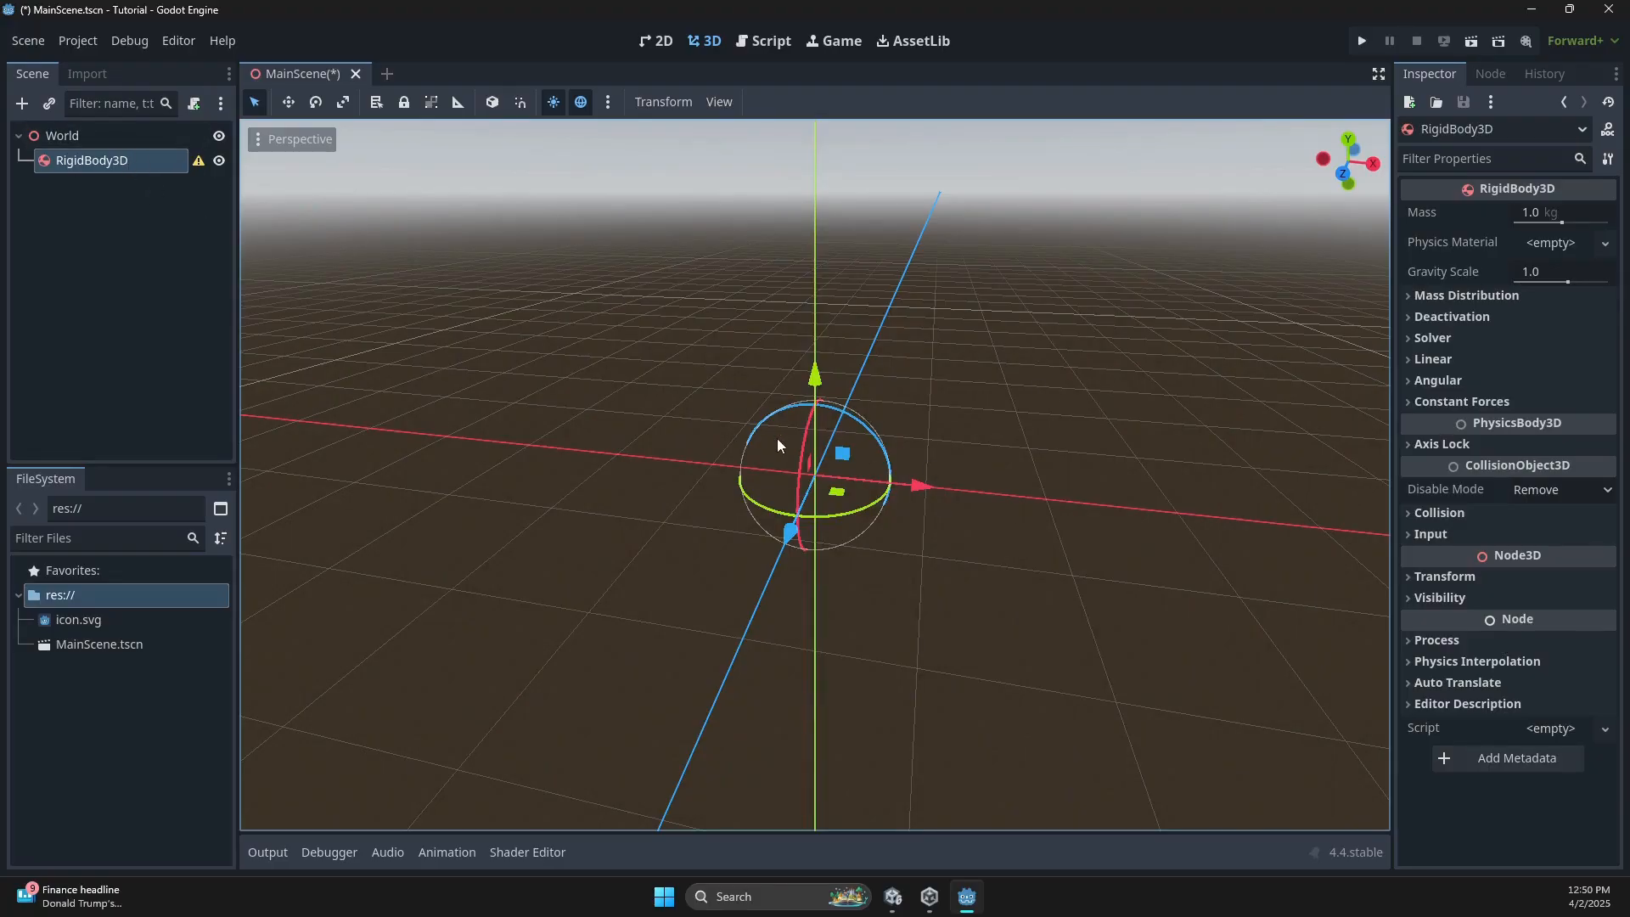
Add a MeshInstance3D under RigidBody3D and assign it a new SphereMesh.
right_click(88, 167)
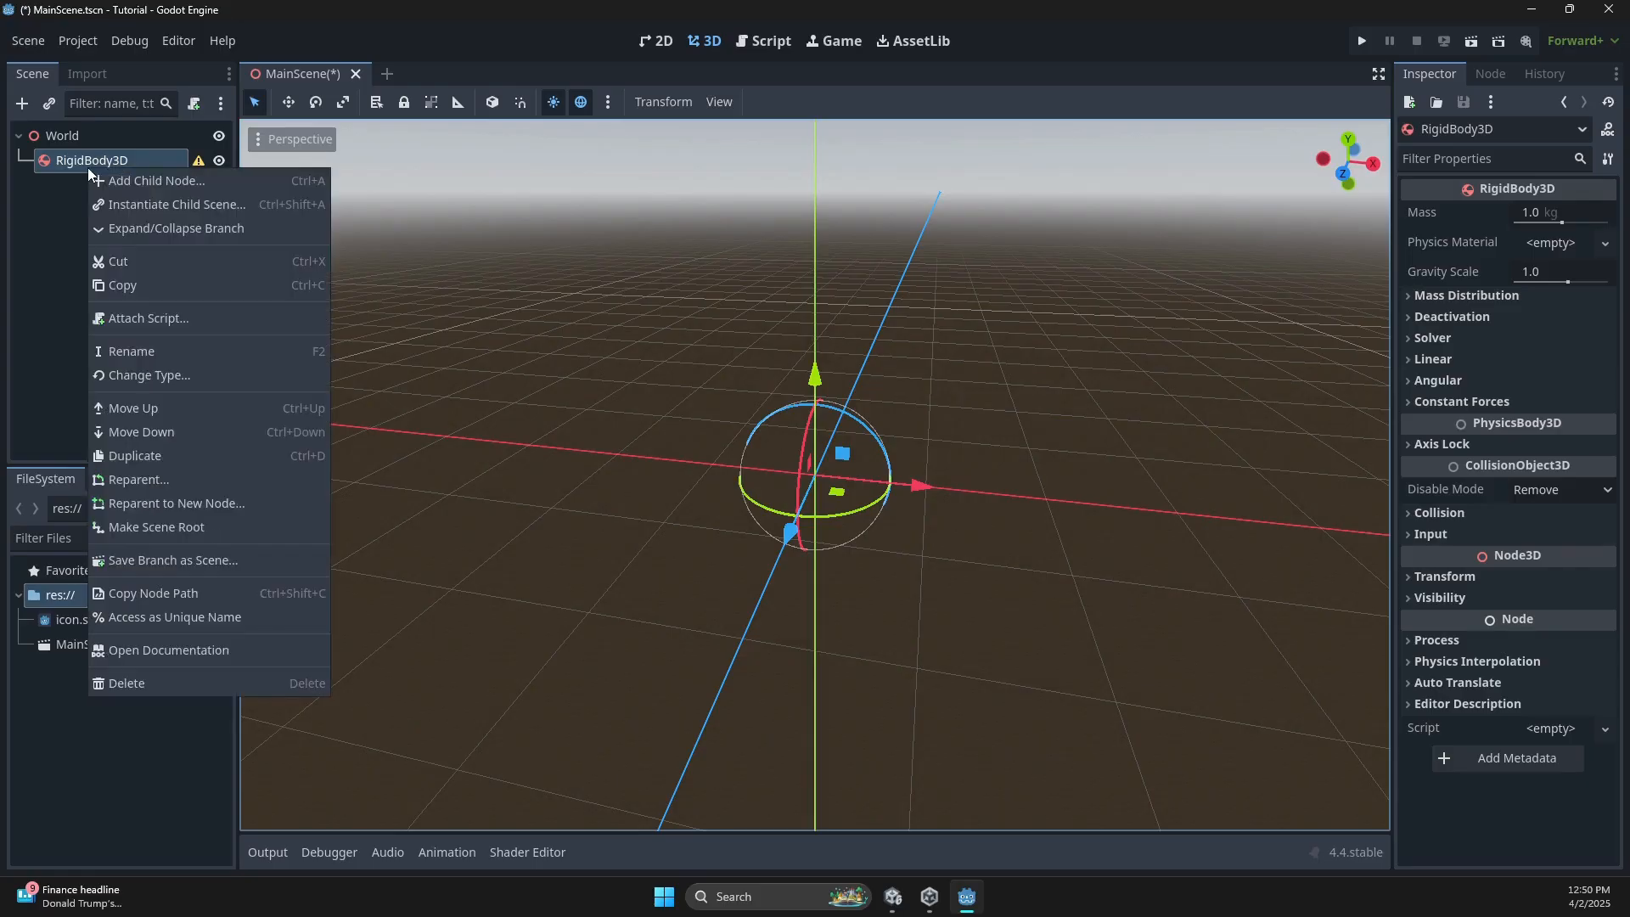
left_click(115, 180)
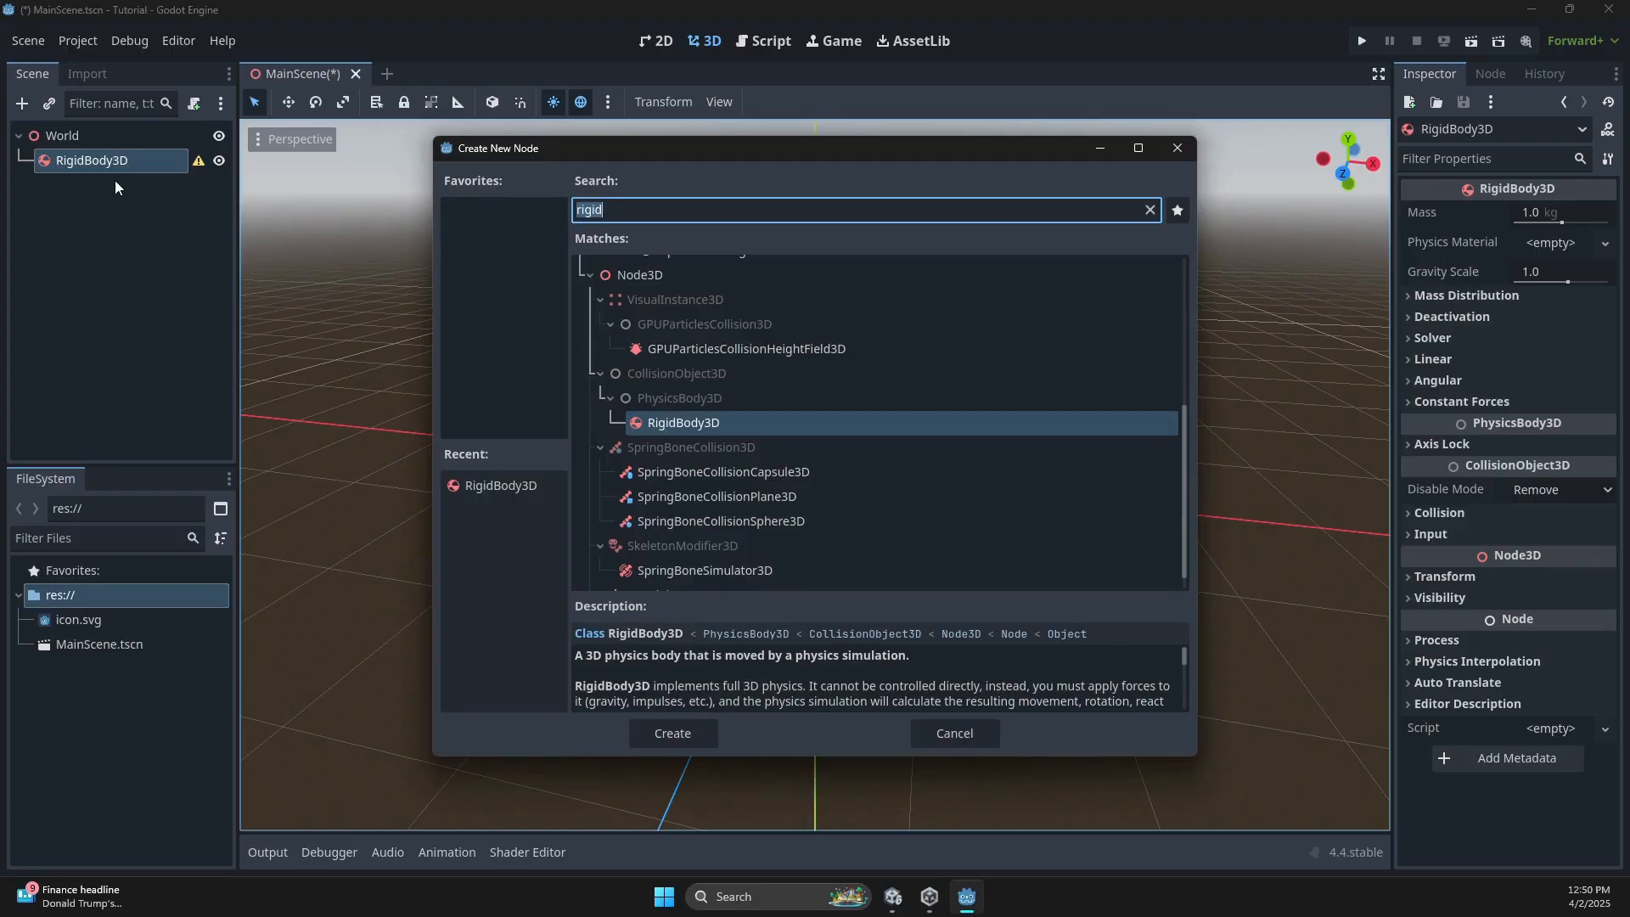
type("mesh")
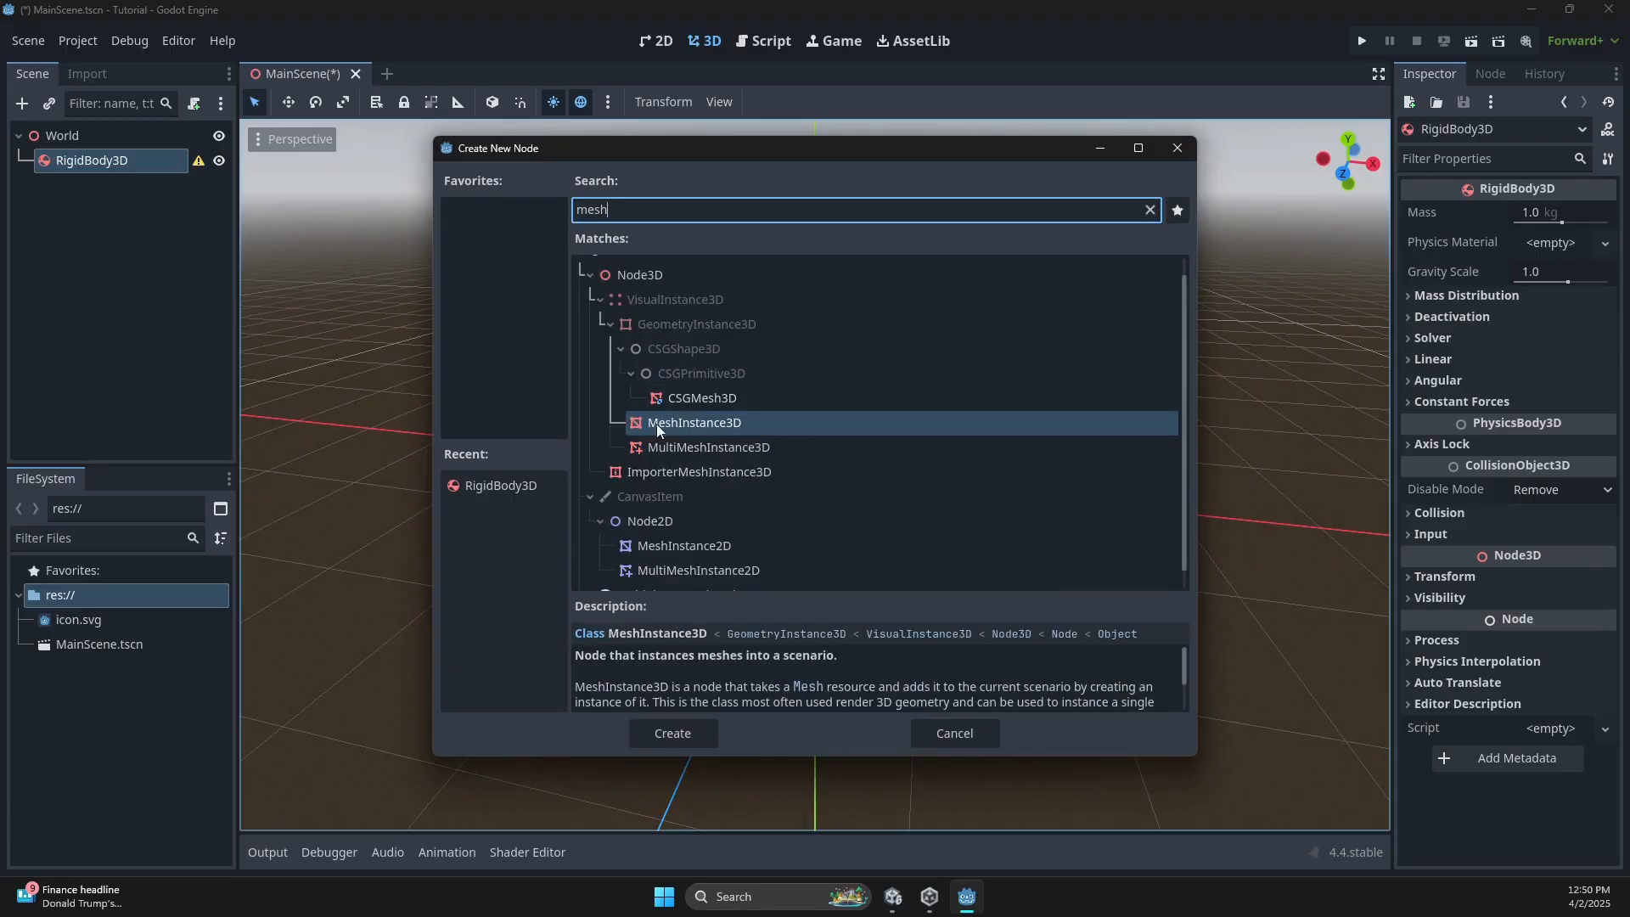
double_click(655, 424)
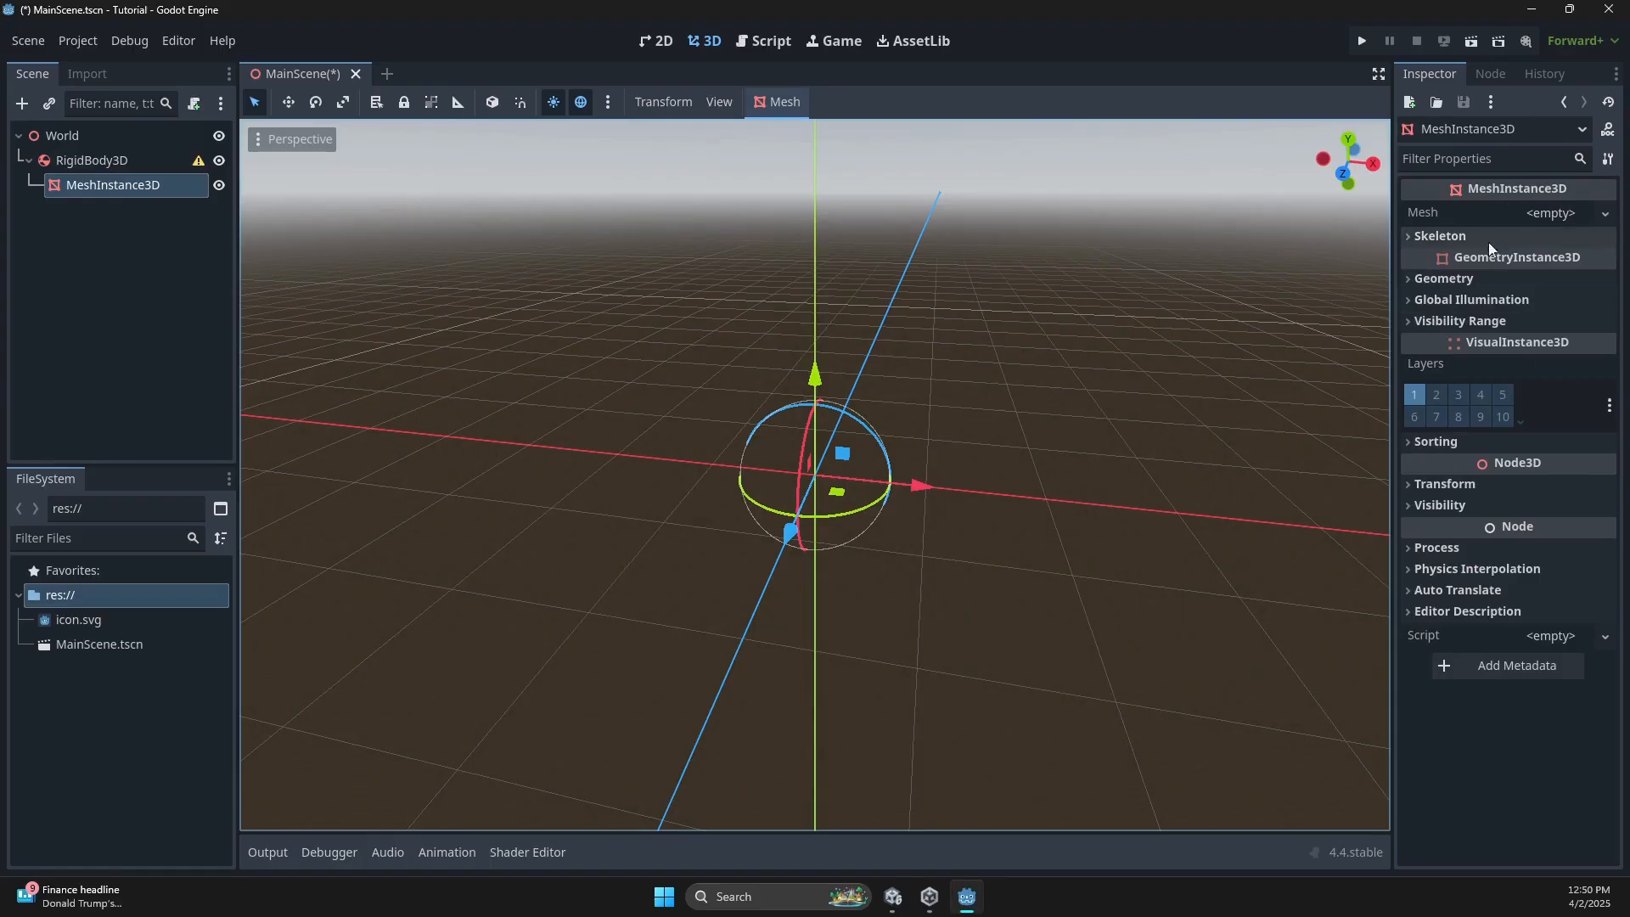
left_click(1605, 213)
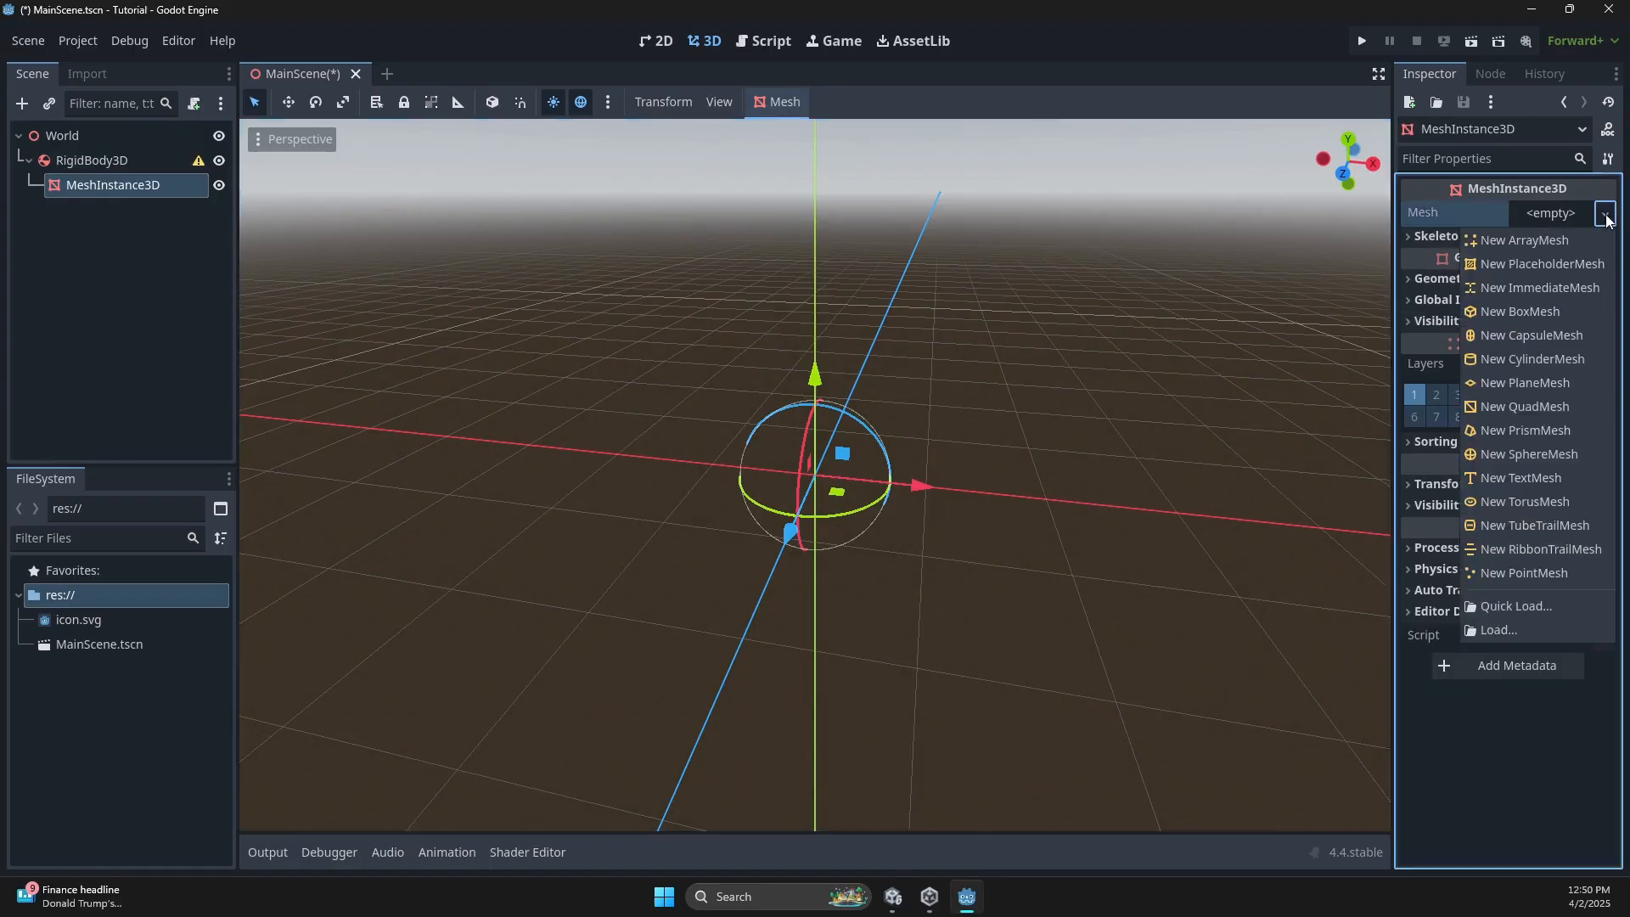
left_click(1519, 458)
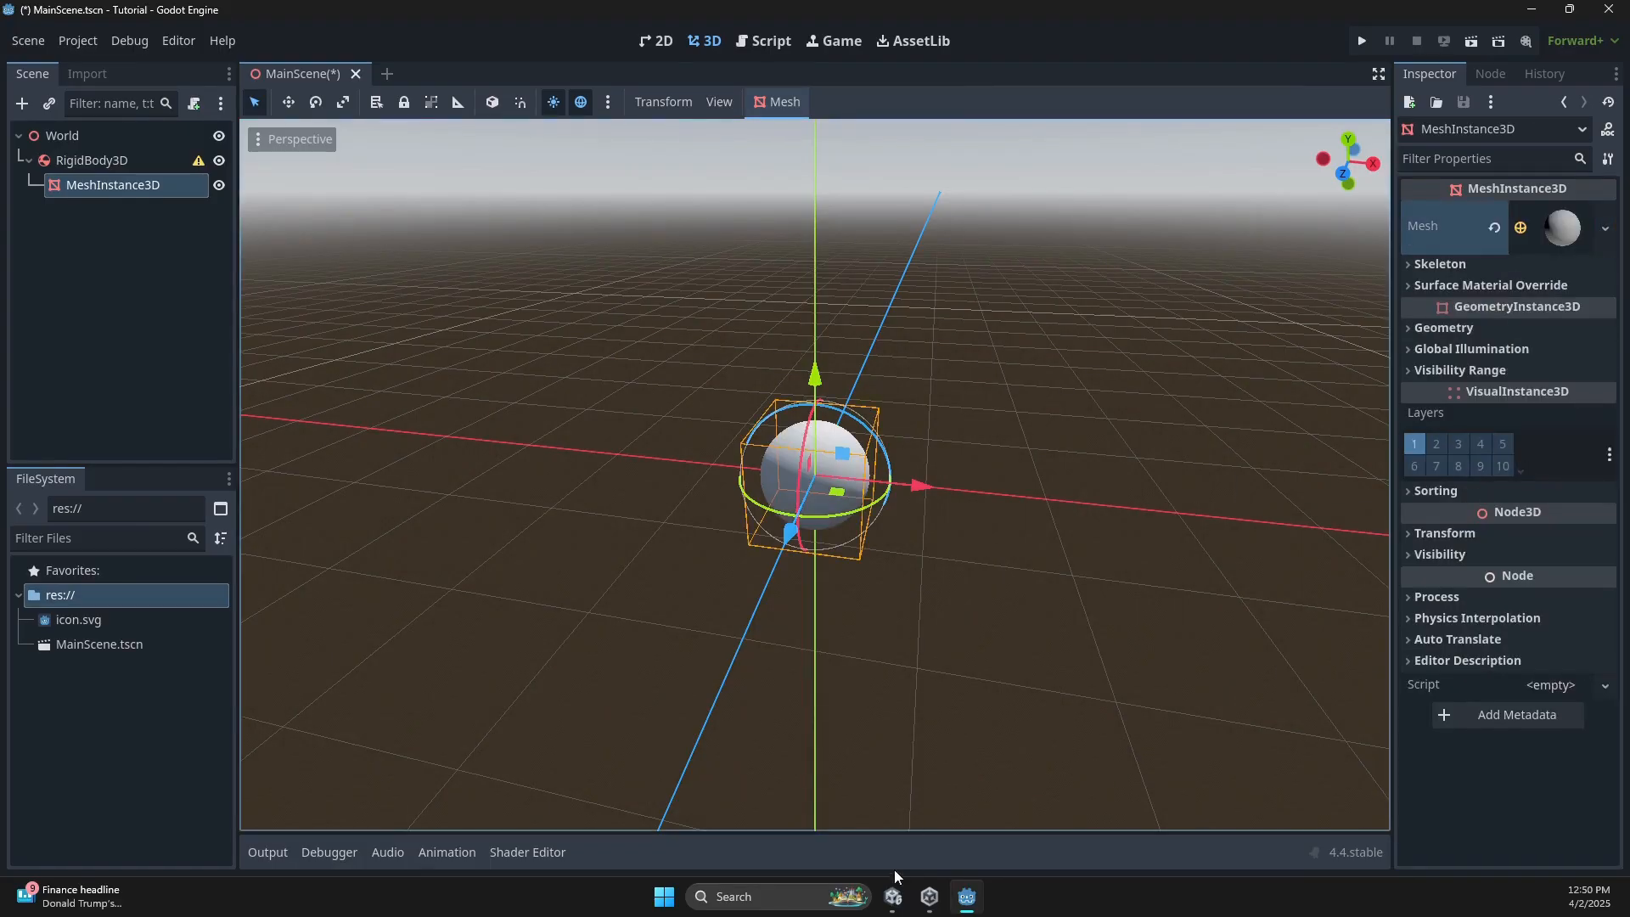
Compare with the mesh used by Unity's Ball, then select RigidBody3D back in Godot.
left_click(892, 897)
left_click(1607, 250)
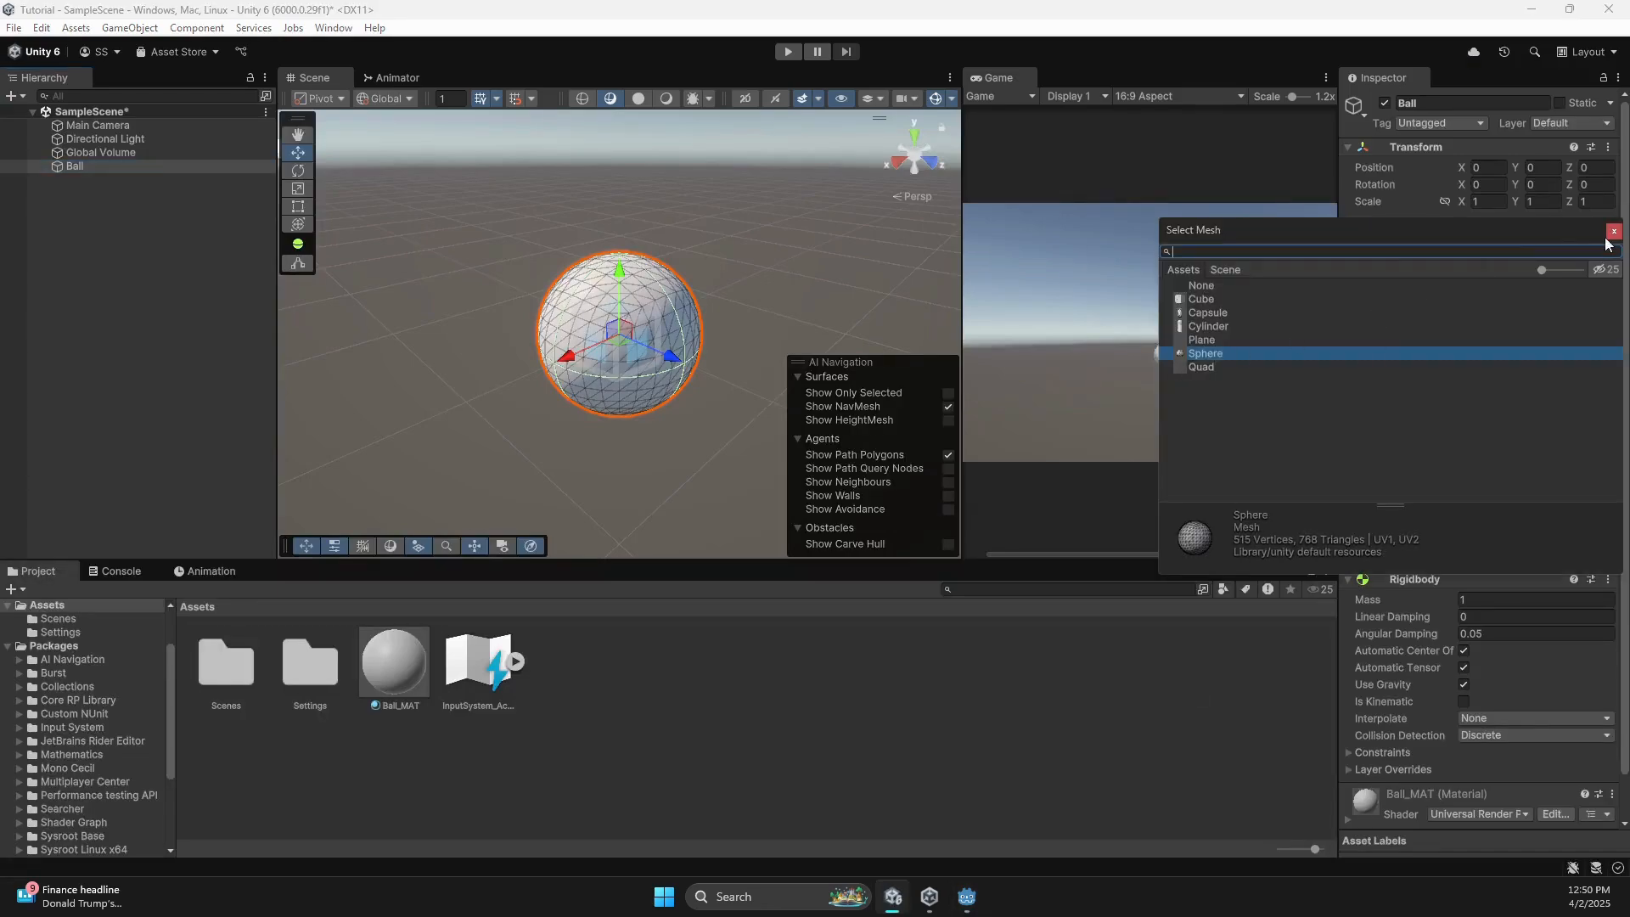
left_click(1613, 231)
left_click(967, 897)
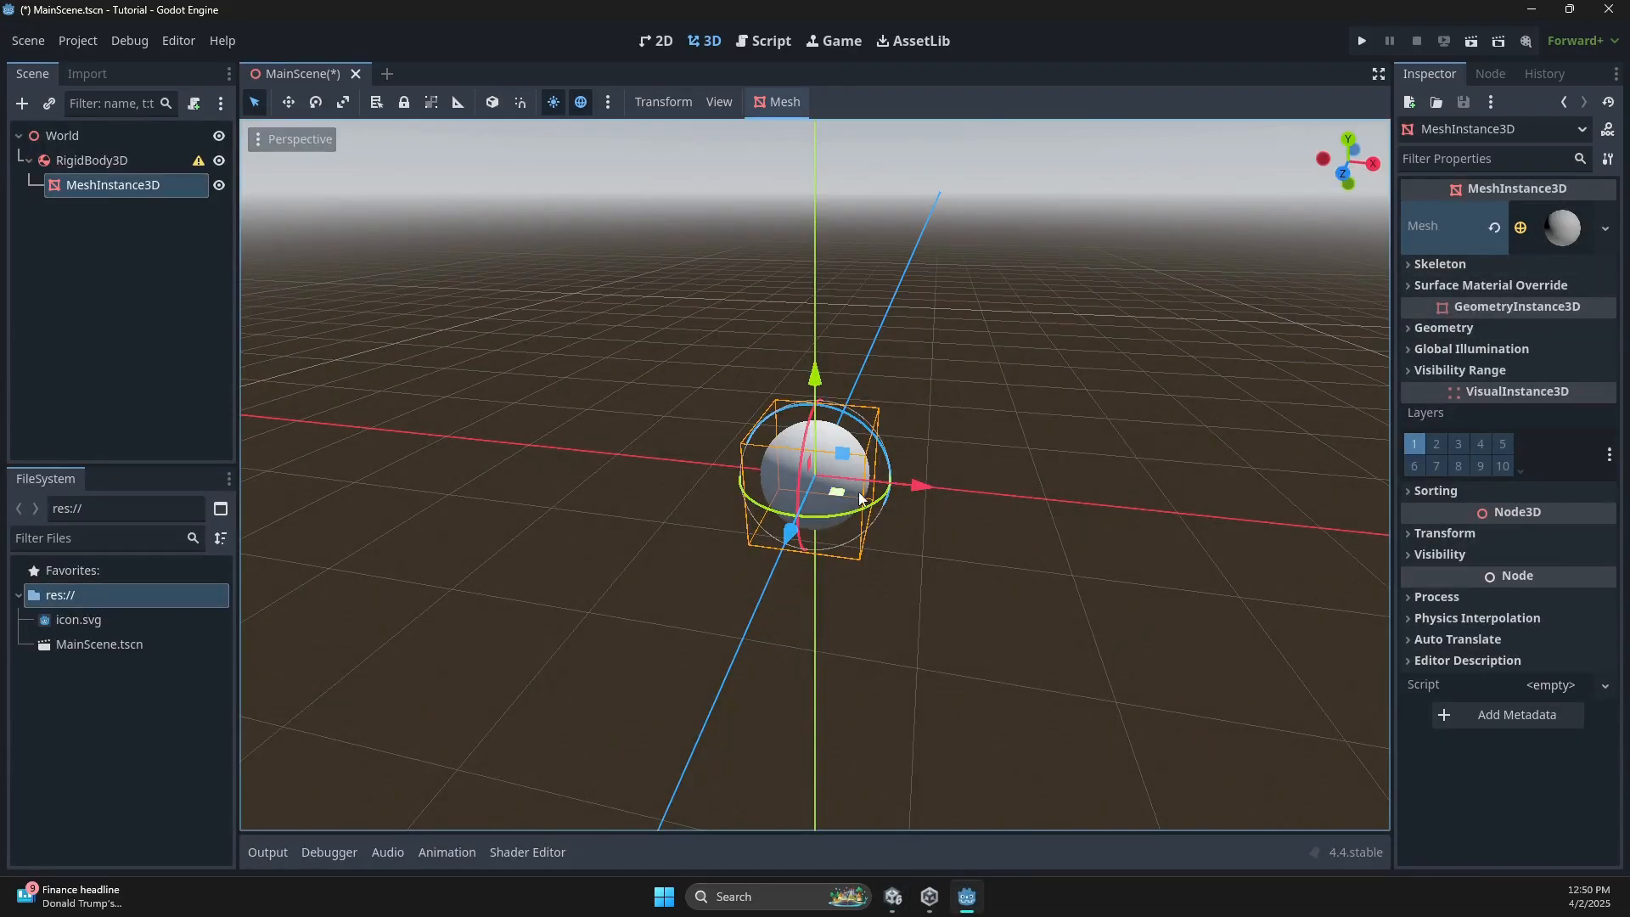
scroll(859, 493, "up", 12)
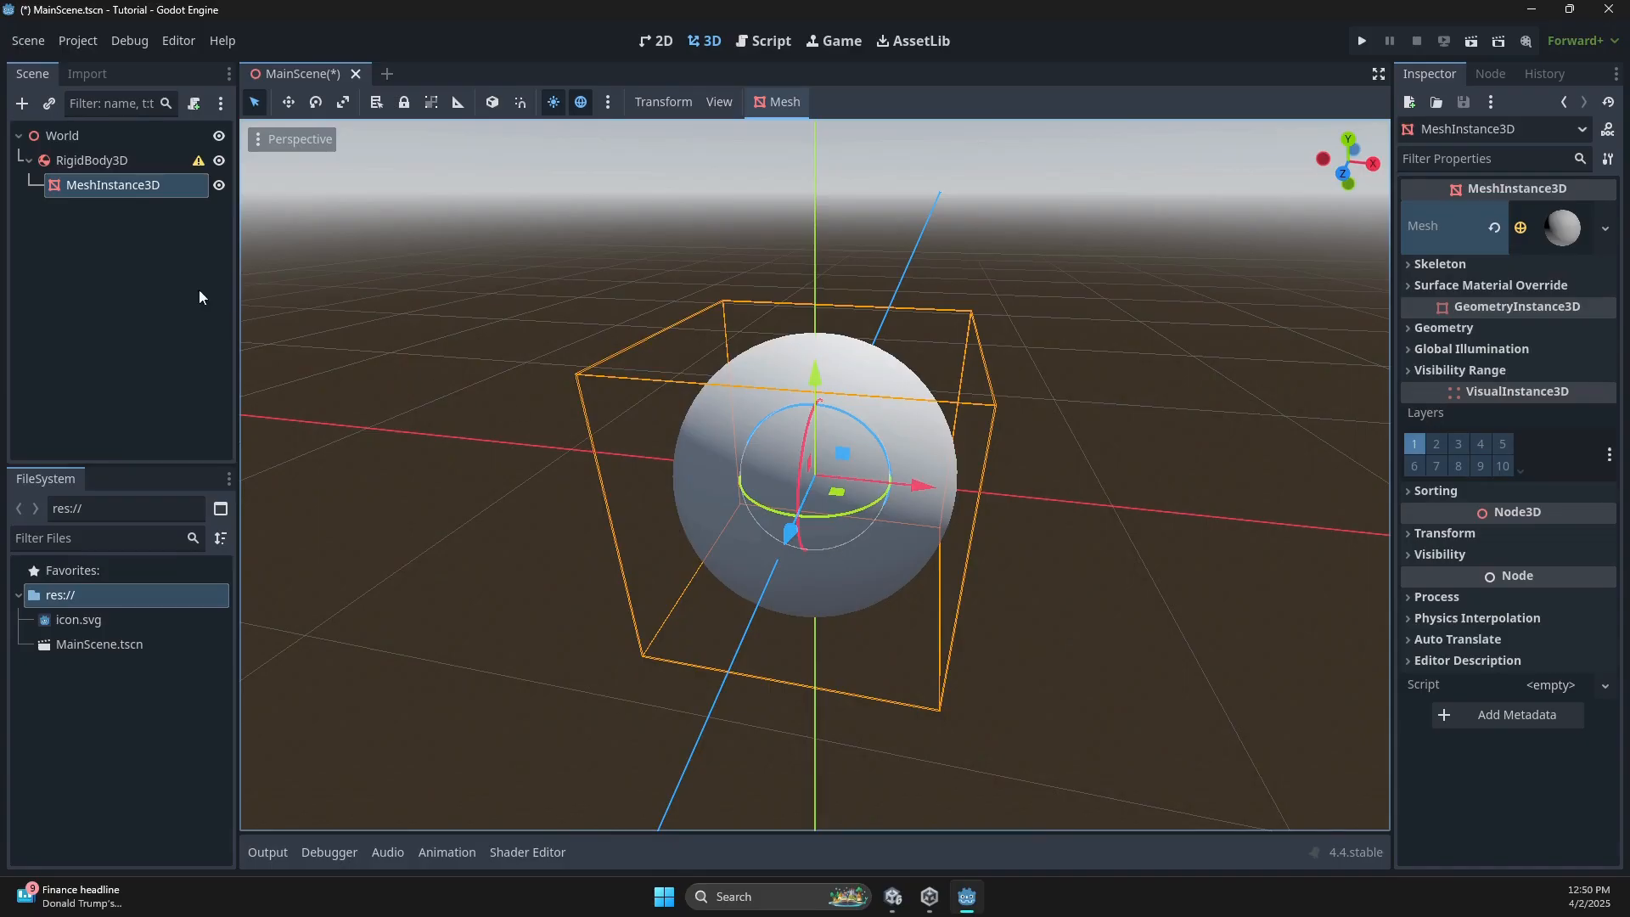
left_click(131, 164)
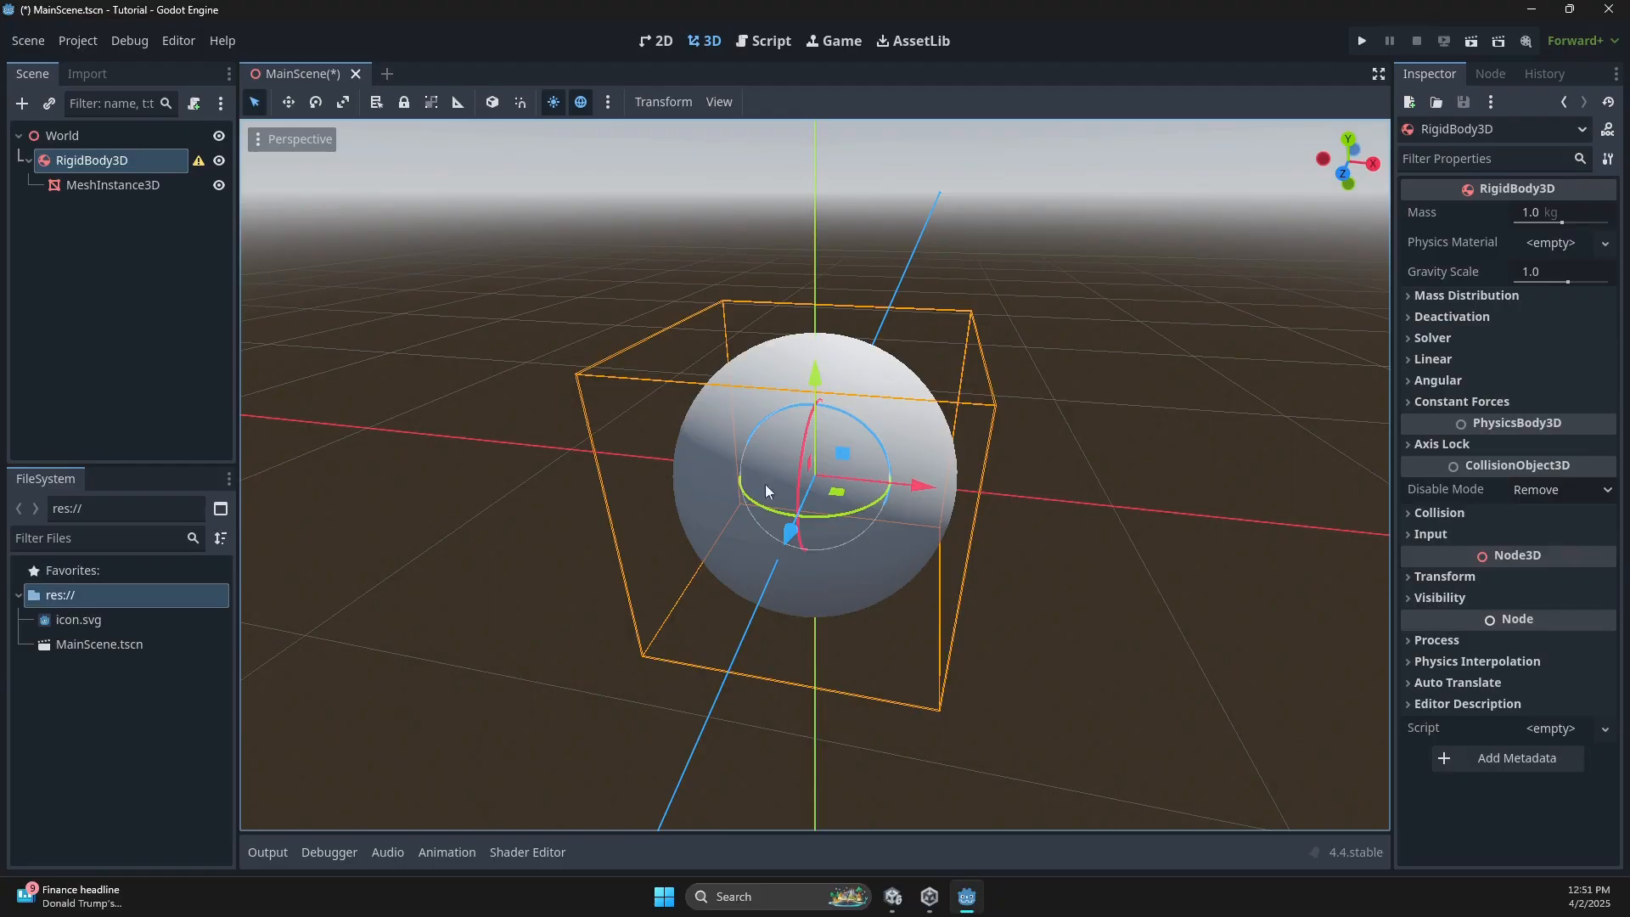
Check the Unity Ball's Sphere Collider settings before returning to Godot.
left_click(892, 897)
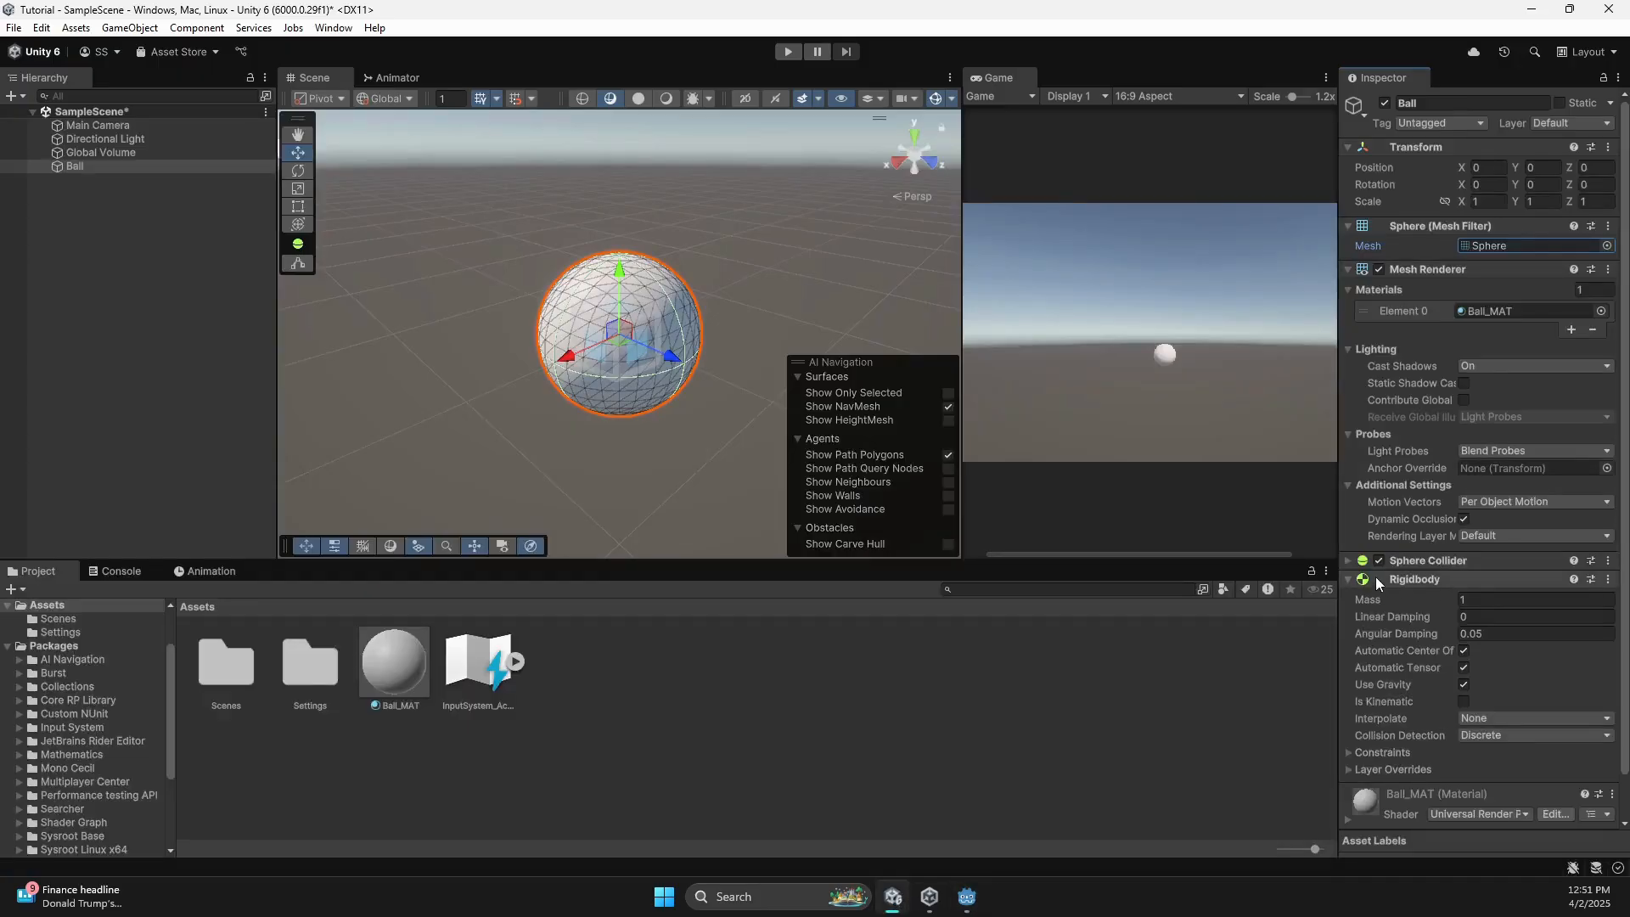
left_click(1348, 560)
left_click(1347, 560)
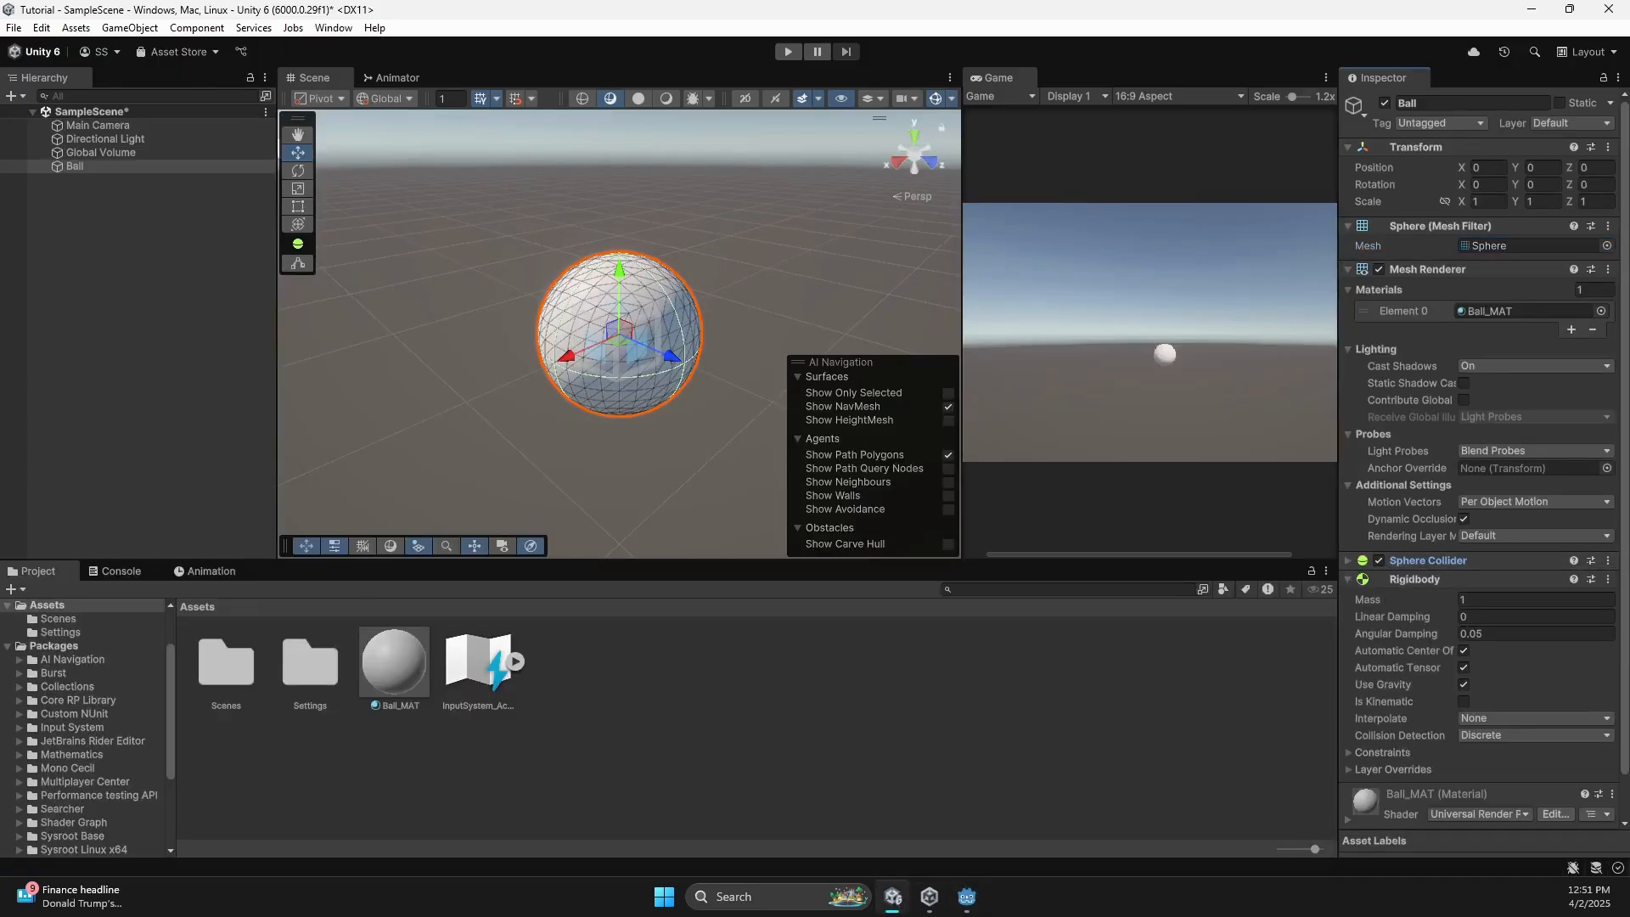
left_click(966, 897)
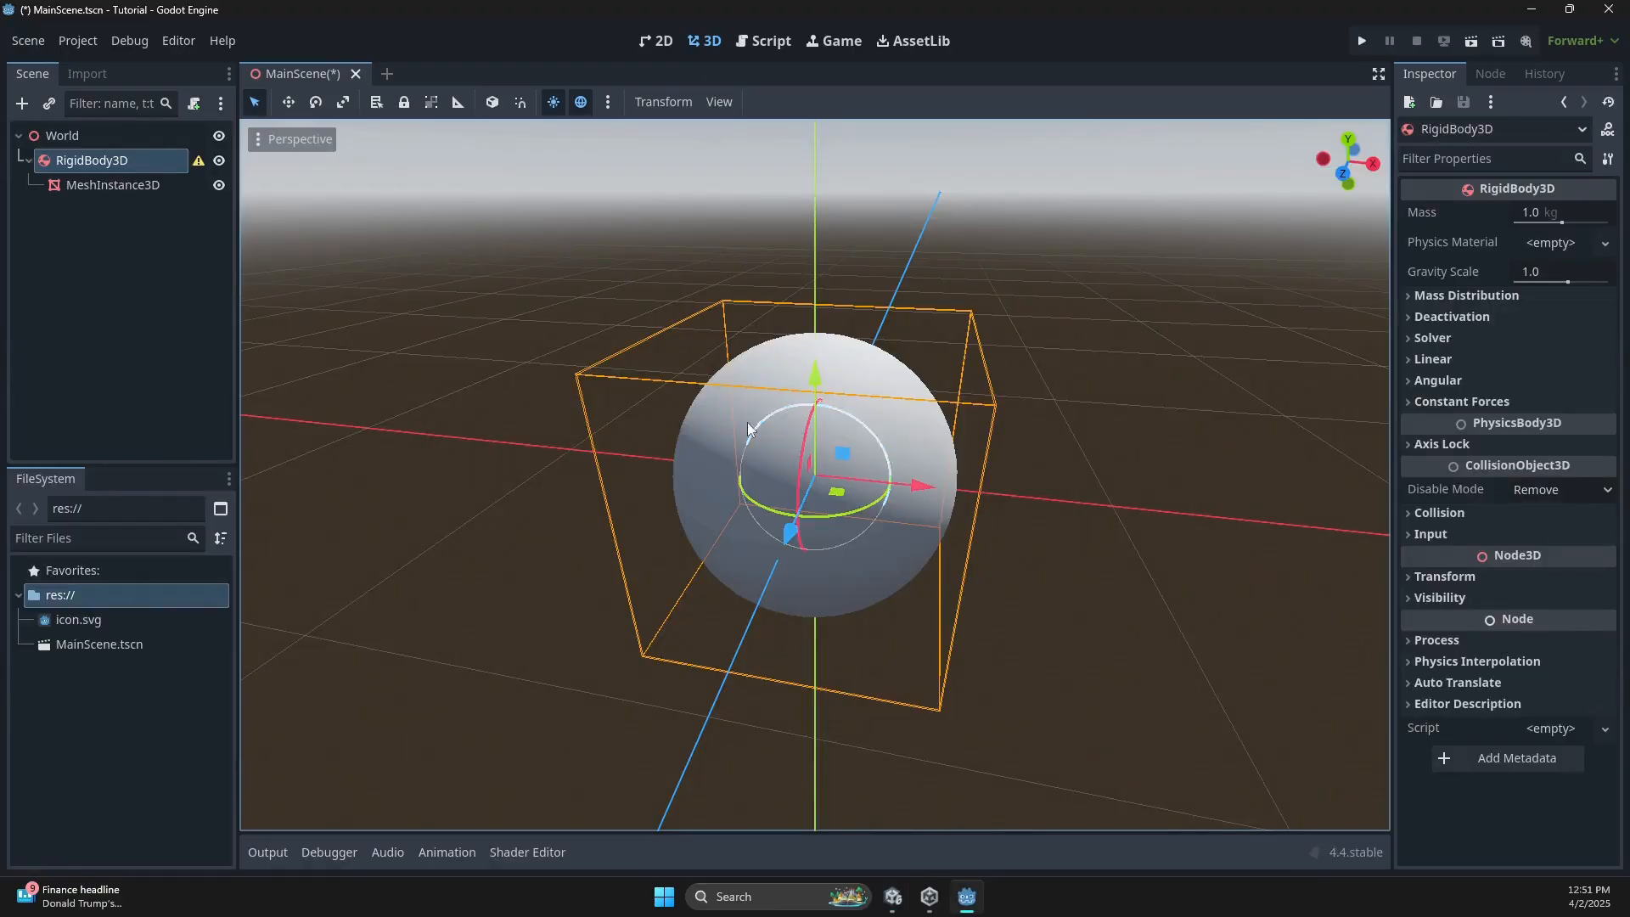
Add a CollisionShape3D under RigidBody3D with a new SphereShape3D.
right_click(105, 161)
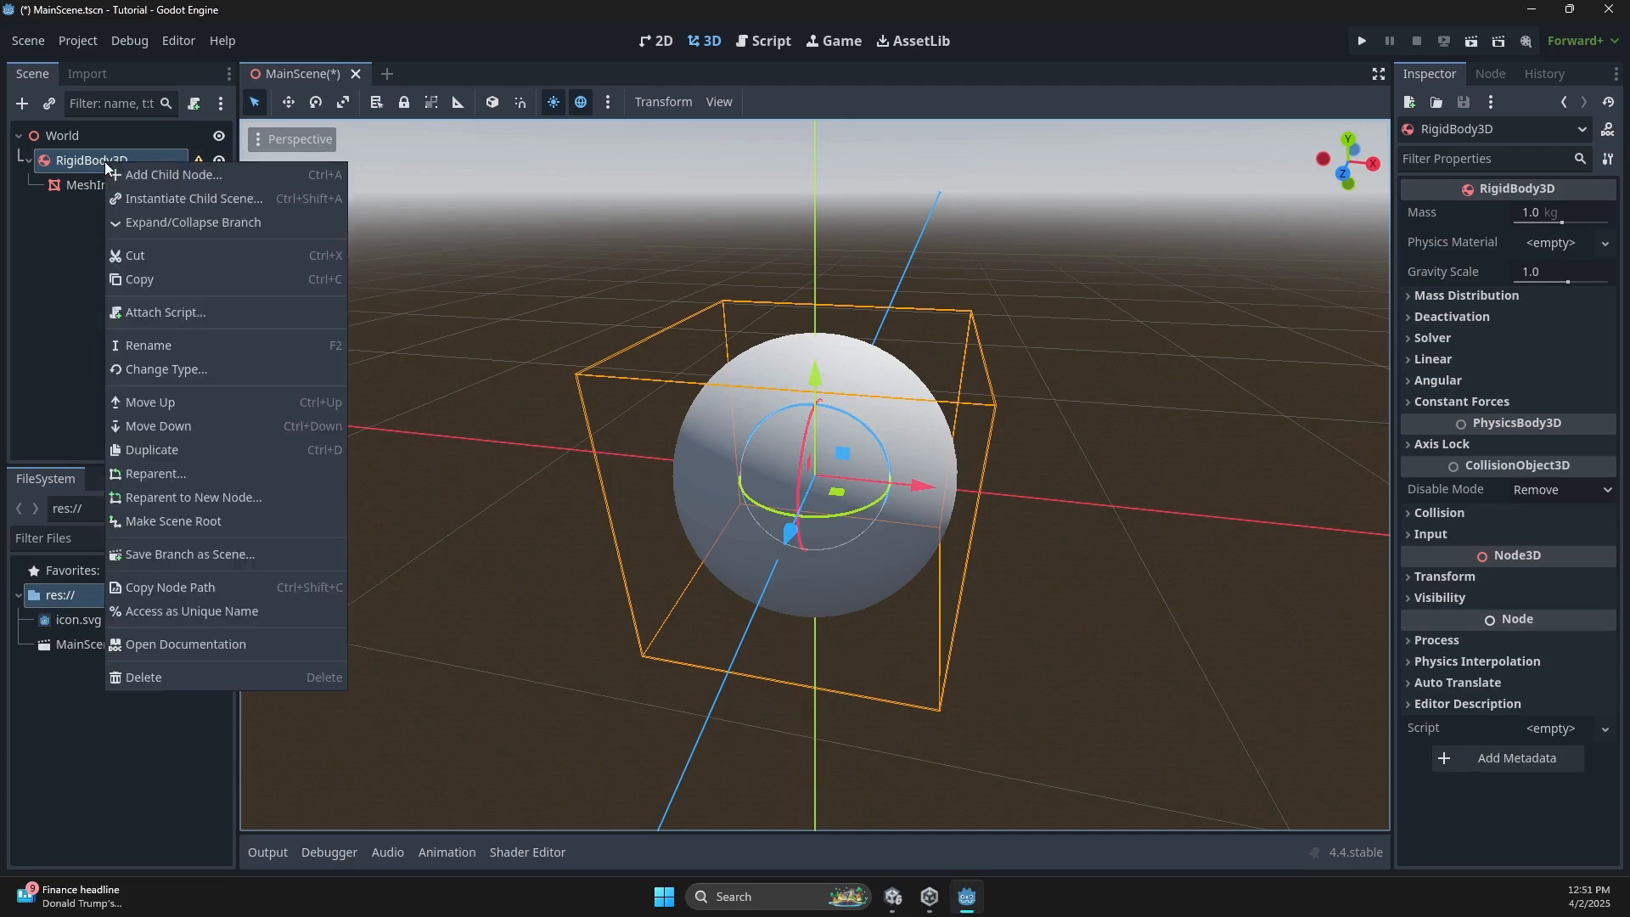
left_click(119, 167)
type("meshcoll")
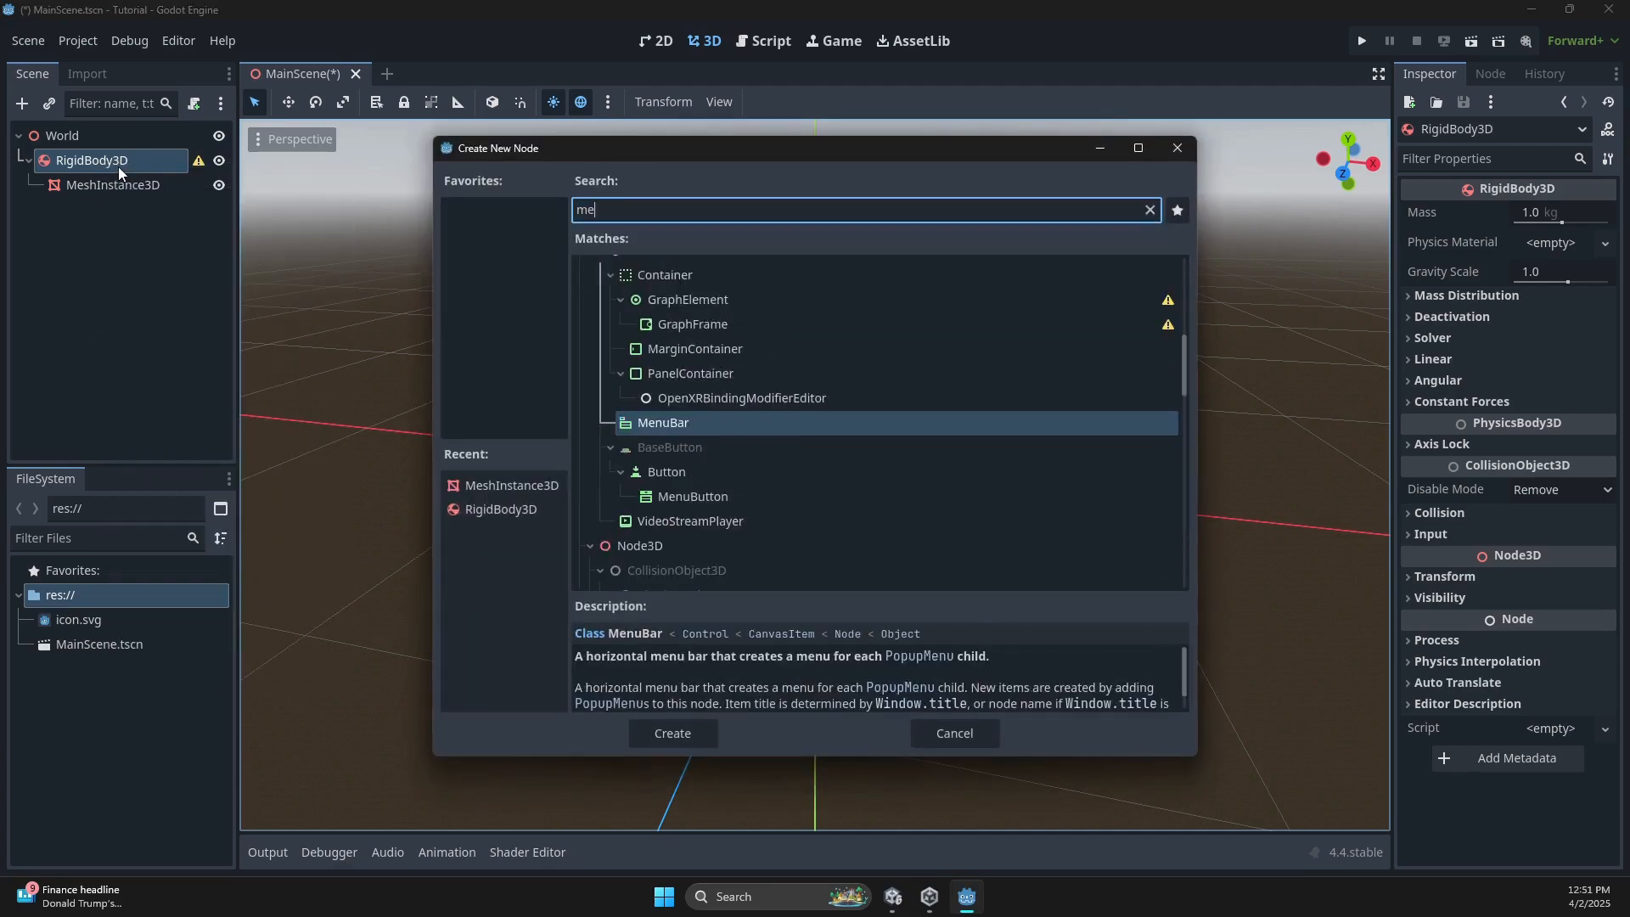
key("ctrl+BackSpace")
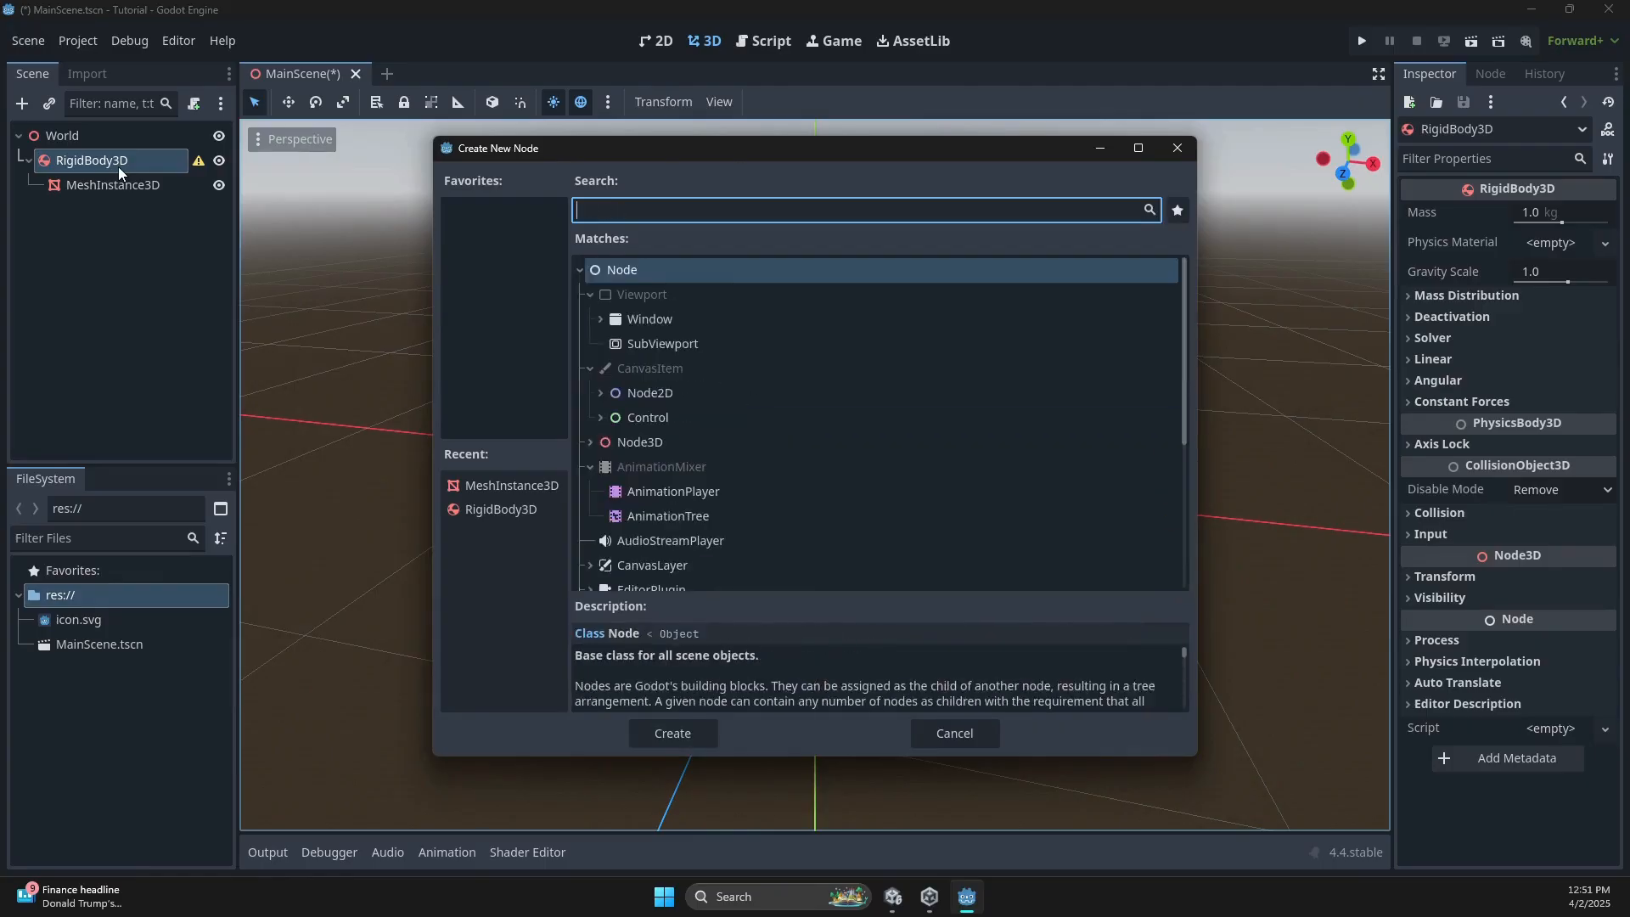
type("colli")
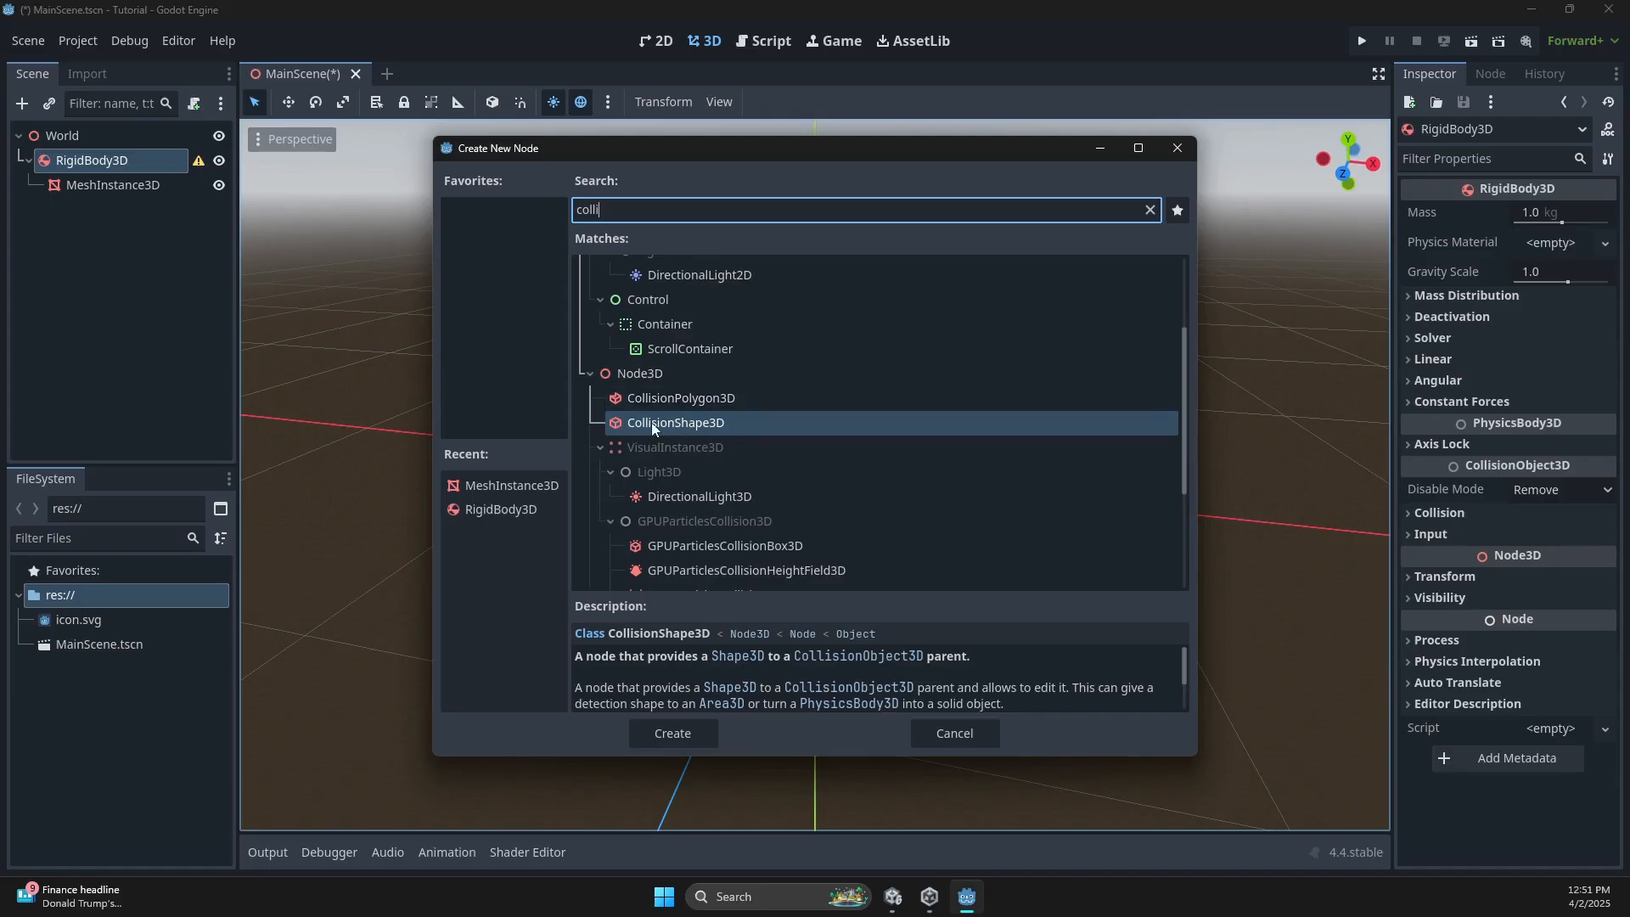
double_click(704, 426)
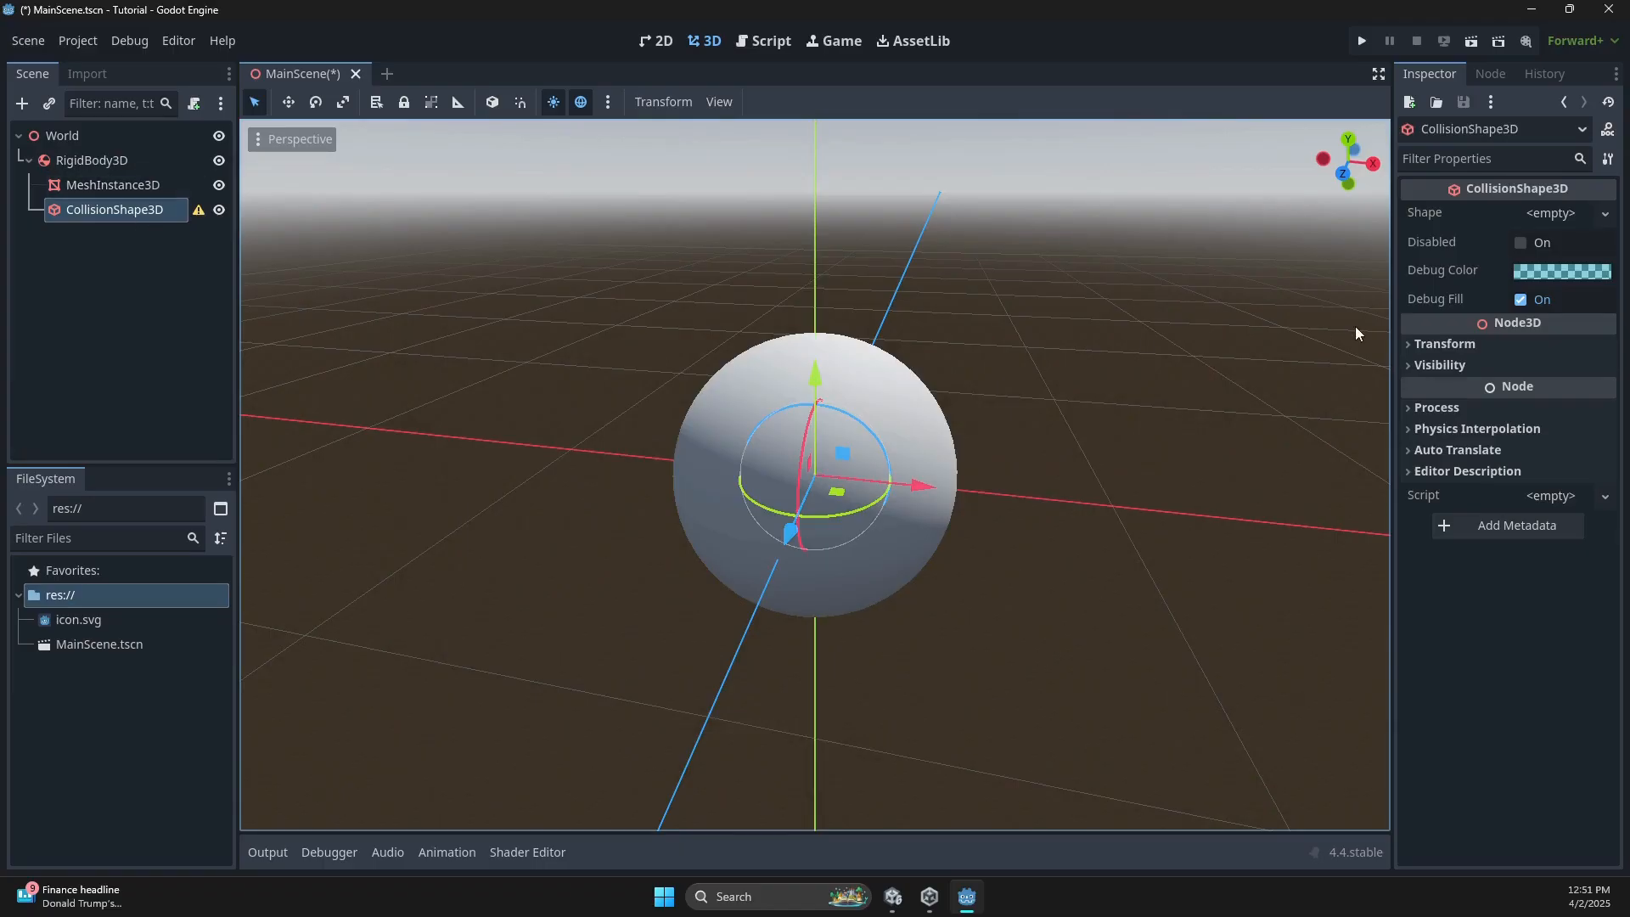
left_click(1603, 215)
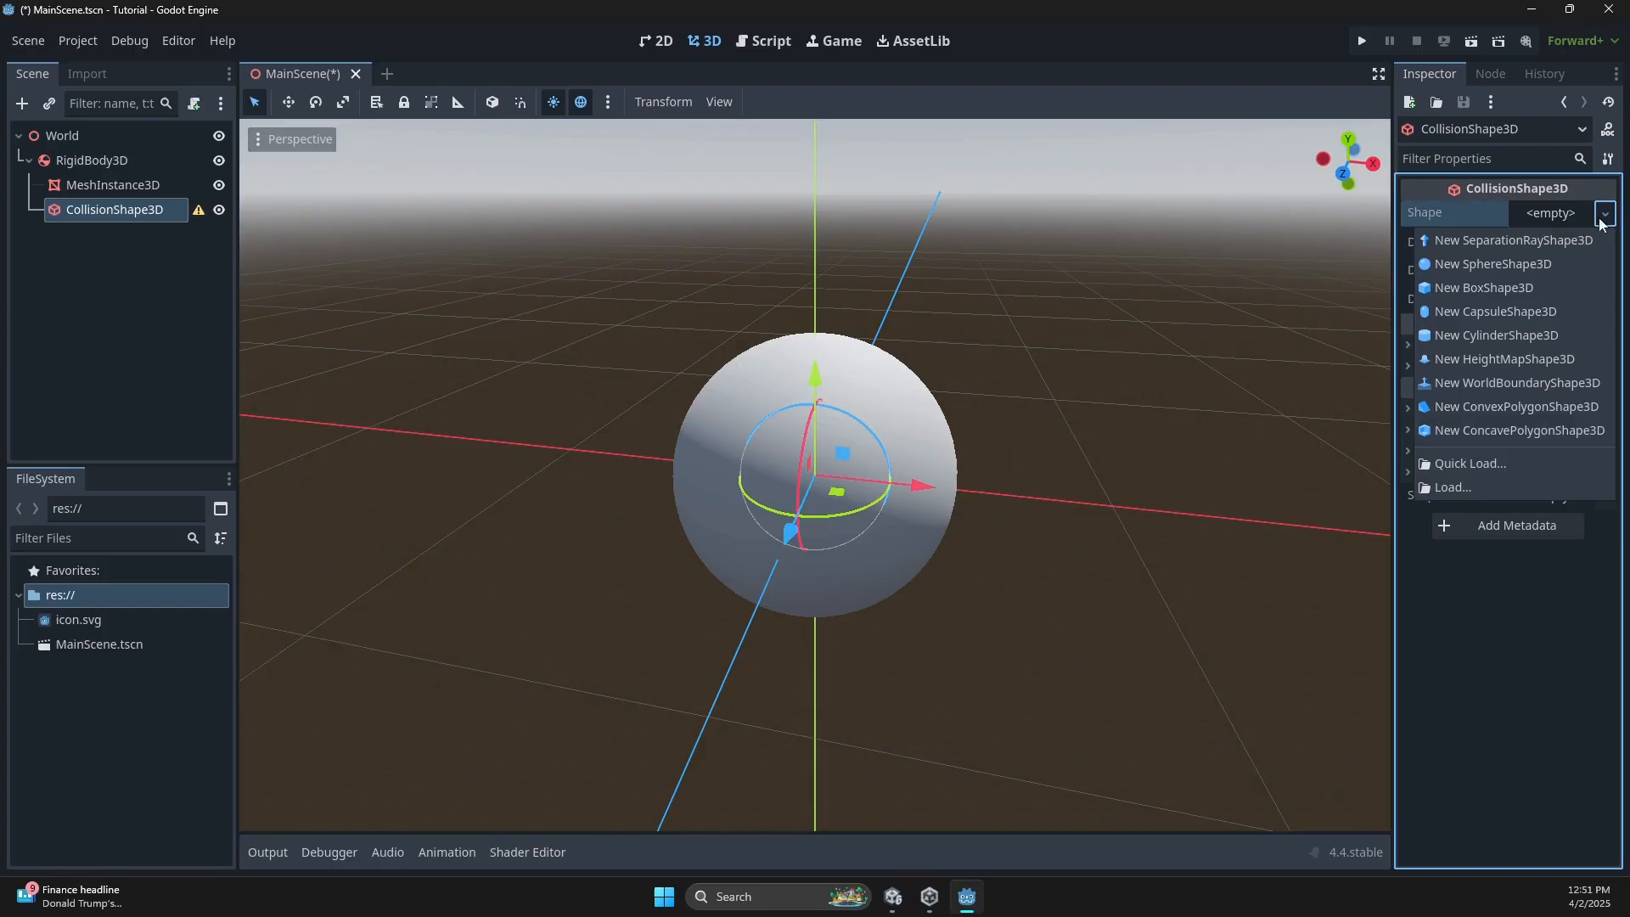
left_click(1484, 270)
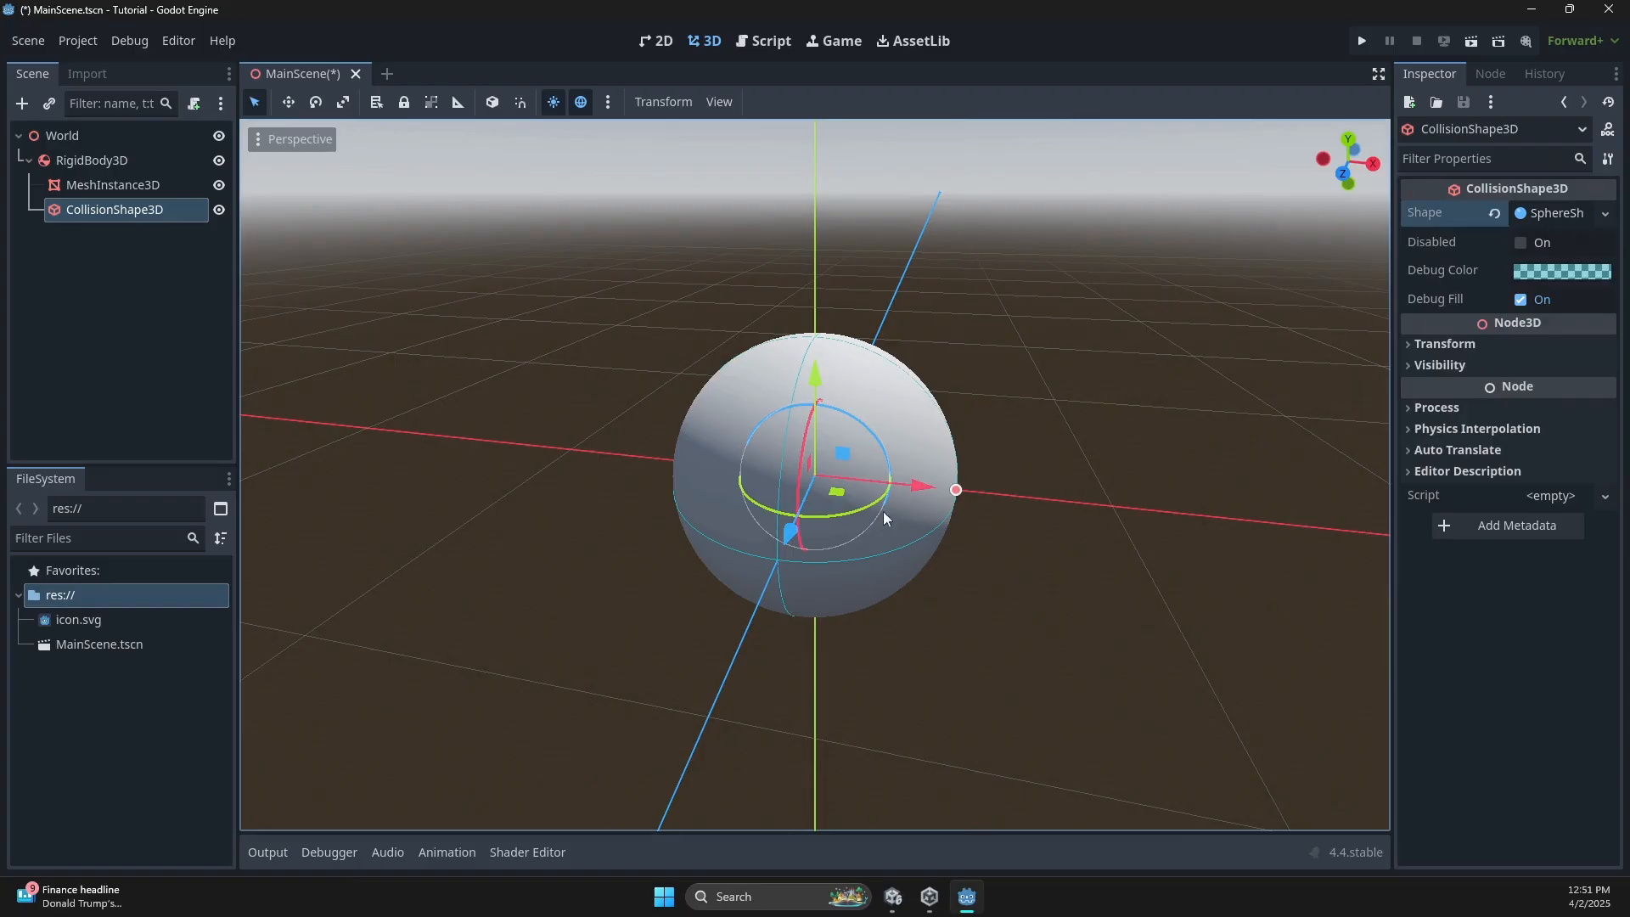
Orbit around the sphere to check the collision shape and save MainScene.tscn.
scroll(985, 518, "up", 8)
middle_click_drag(1053, 523, 958, 486)
scroll(1087, 478, "down", 5)
middle_click_drag(1087, 477, 1007, 409)
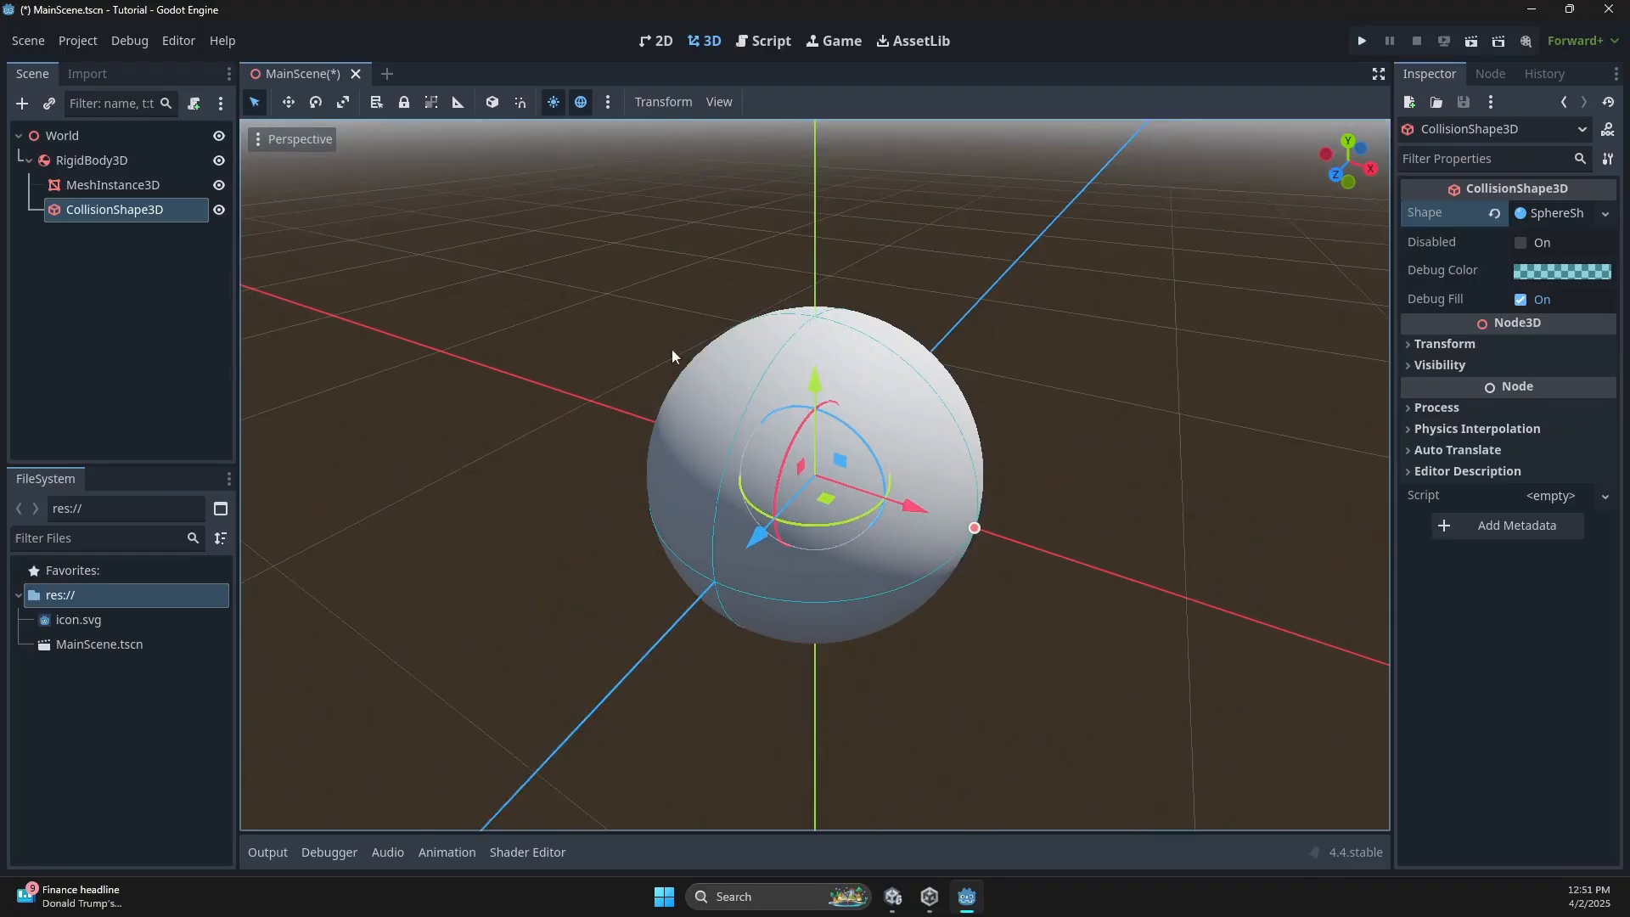
key("ctrl+s")
scroll(628, 324, "down", 4)
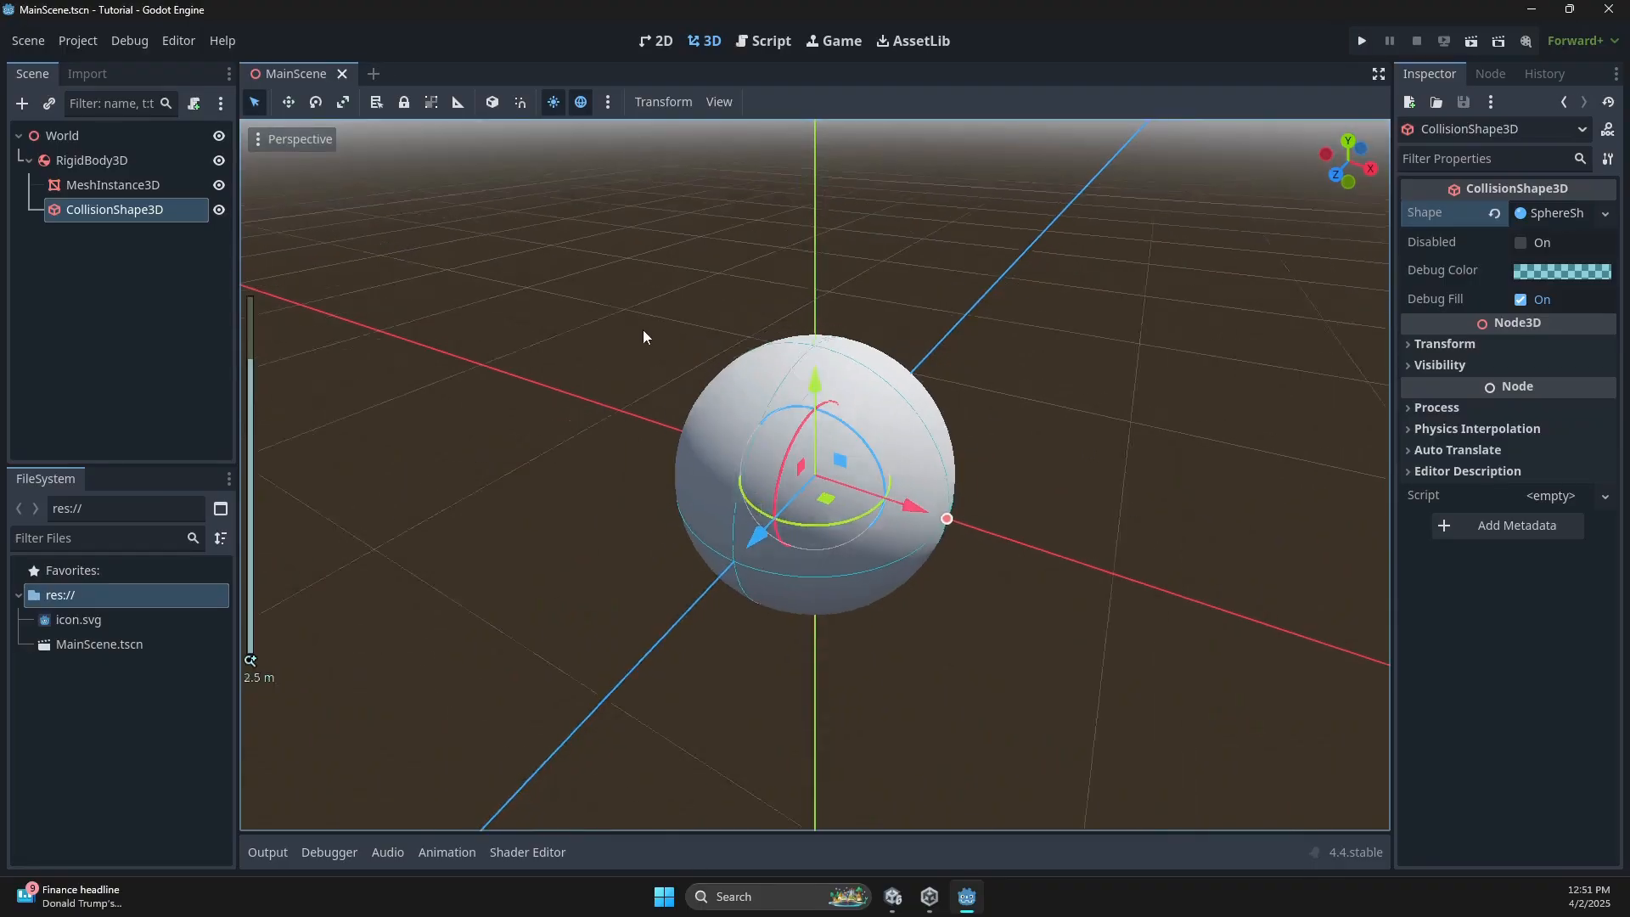
Review the Unity Main Camera and Directional Light settings for comparison.
left_click(893, 897)
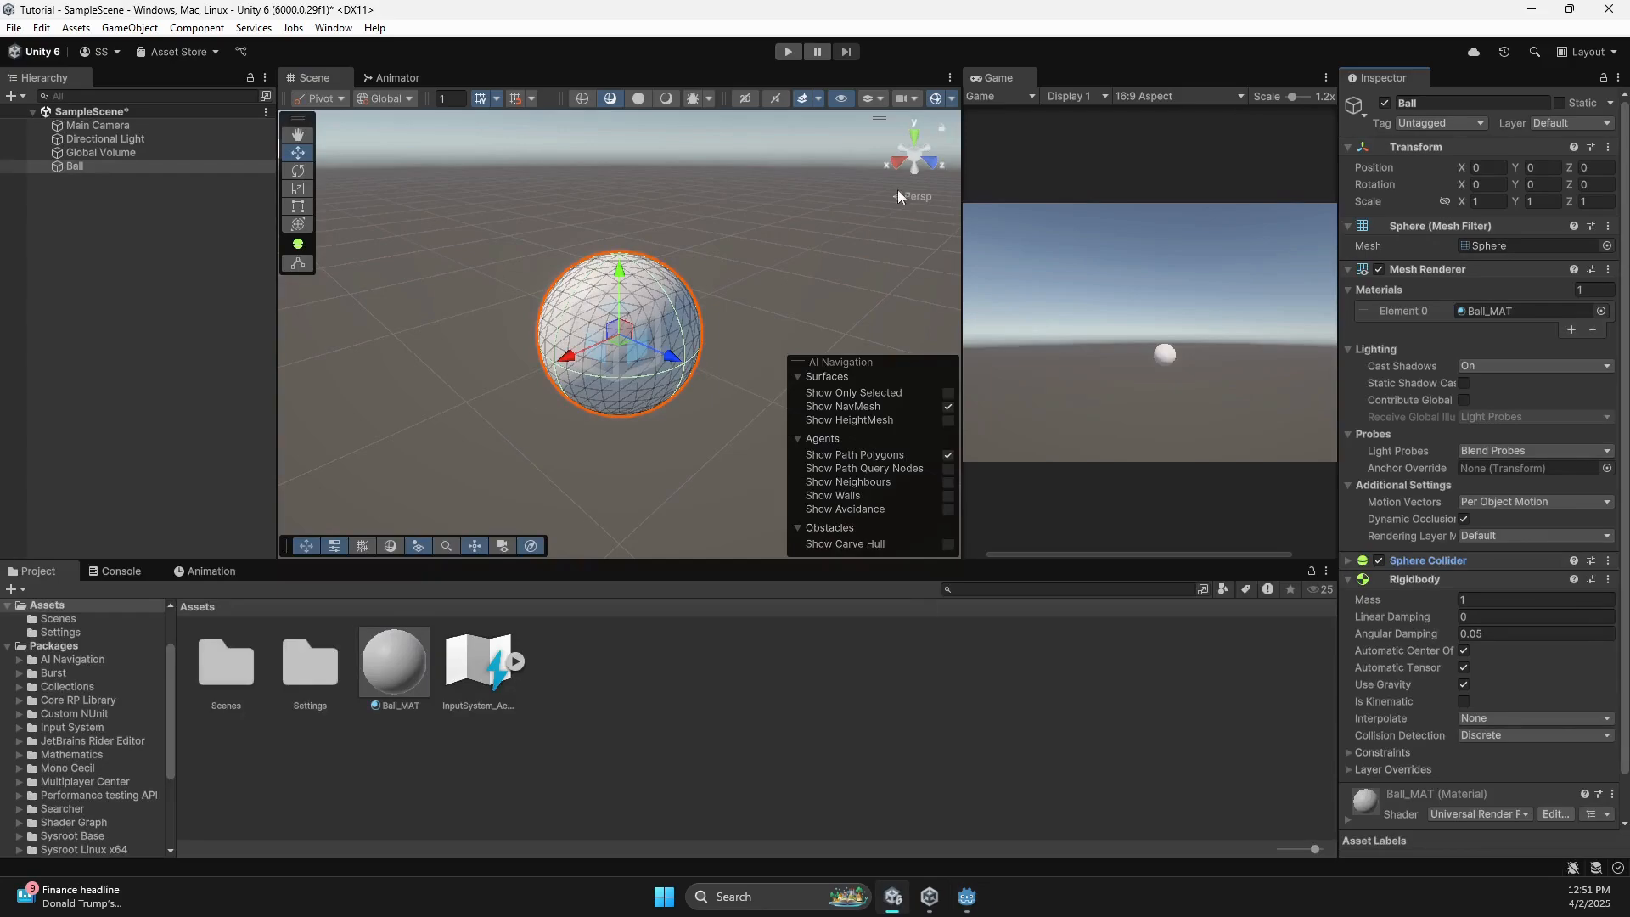
left_click(99, 131)
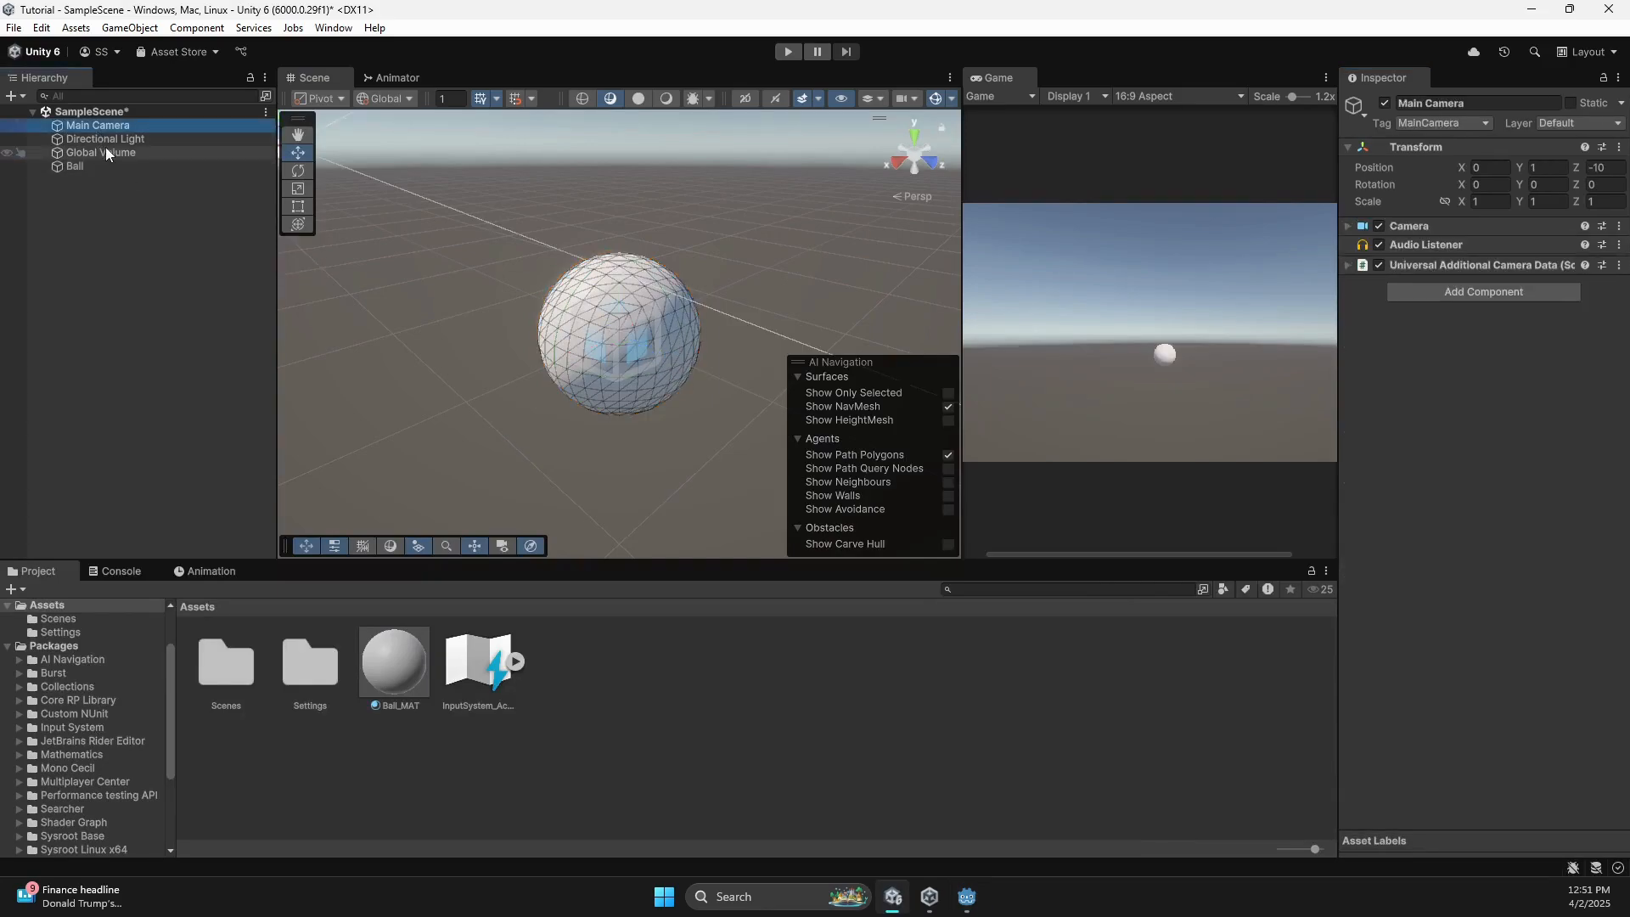
left_click(109, 139)
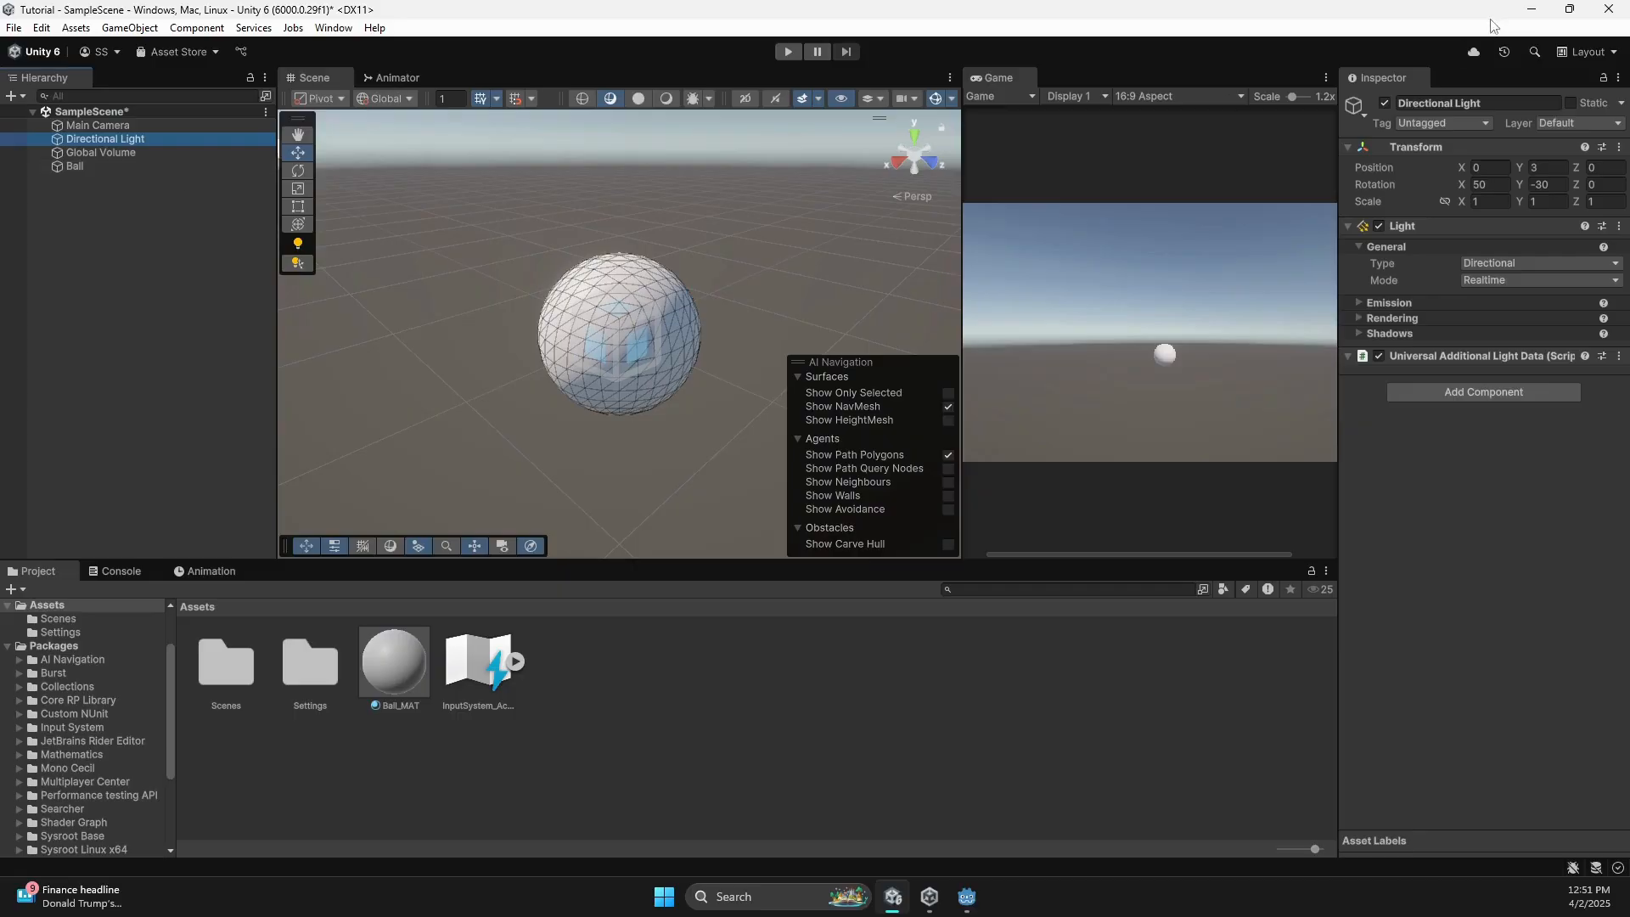
key("alt+Tab")
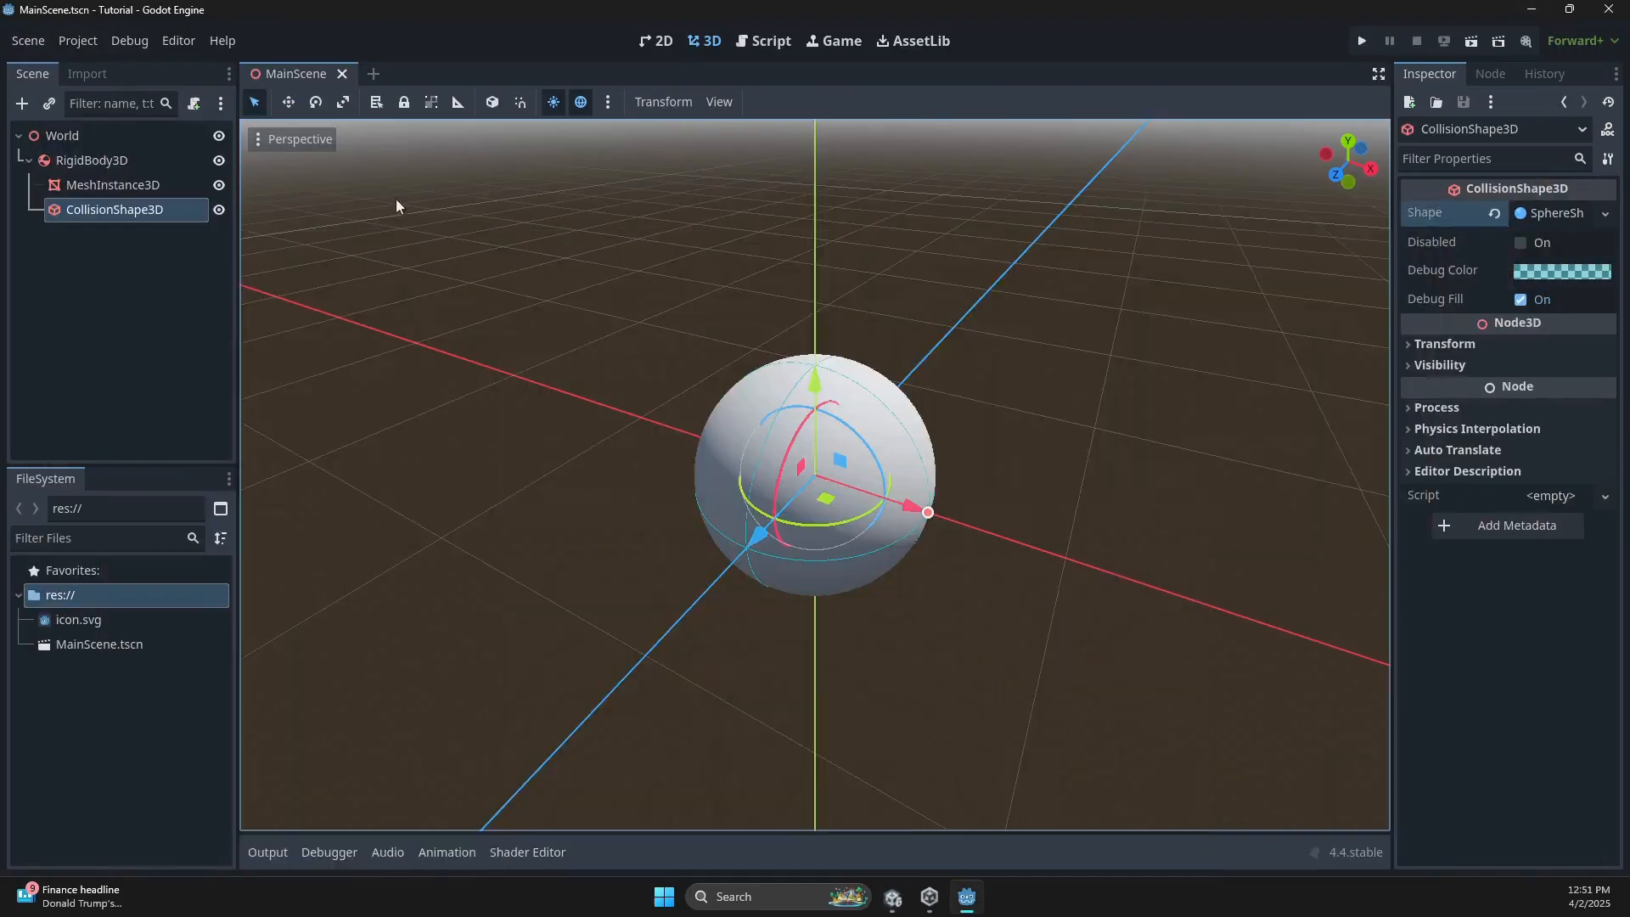
Collapse RigidBody3D and add a Camera3D directly under the World root.
left_click(29, 160)
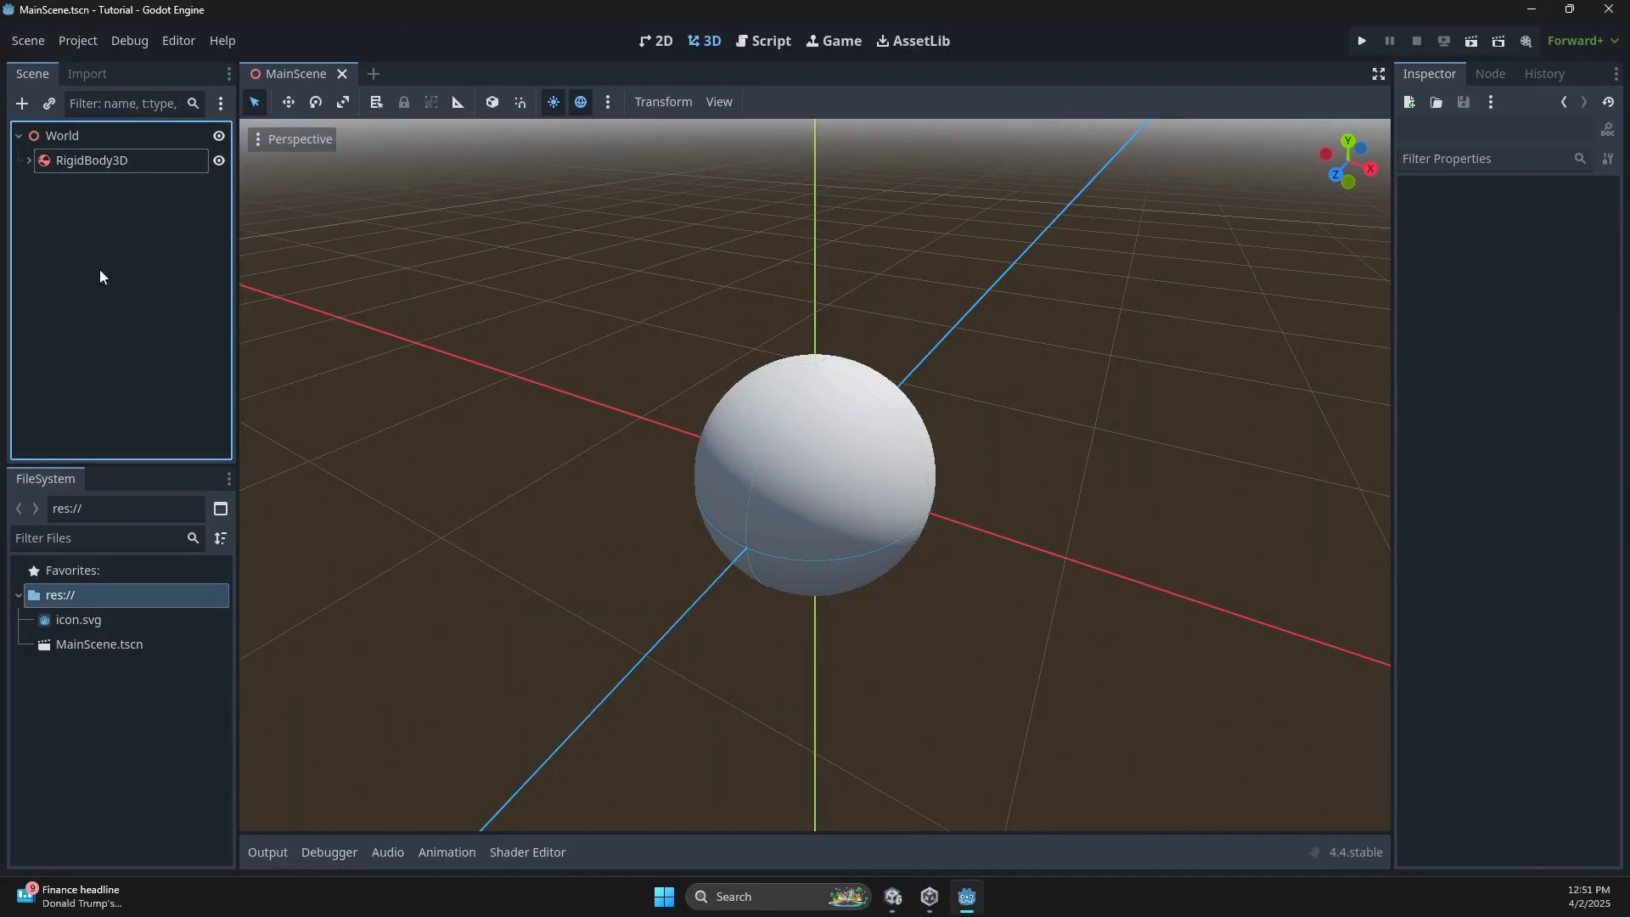
left_click(58, 139)
right_click(58, 140)
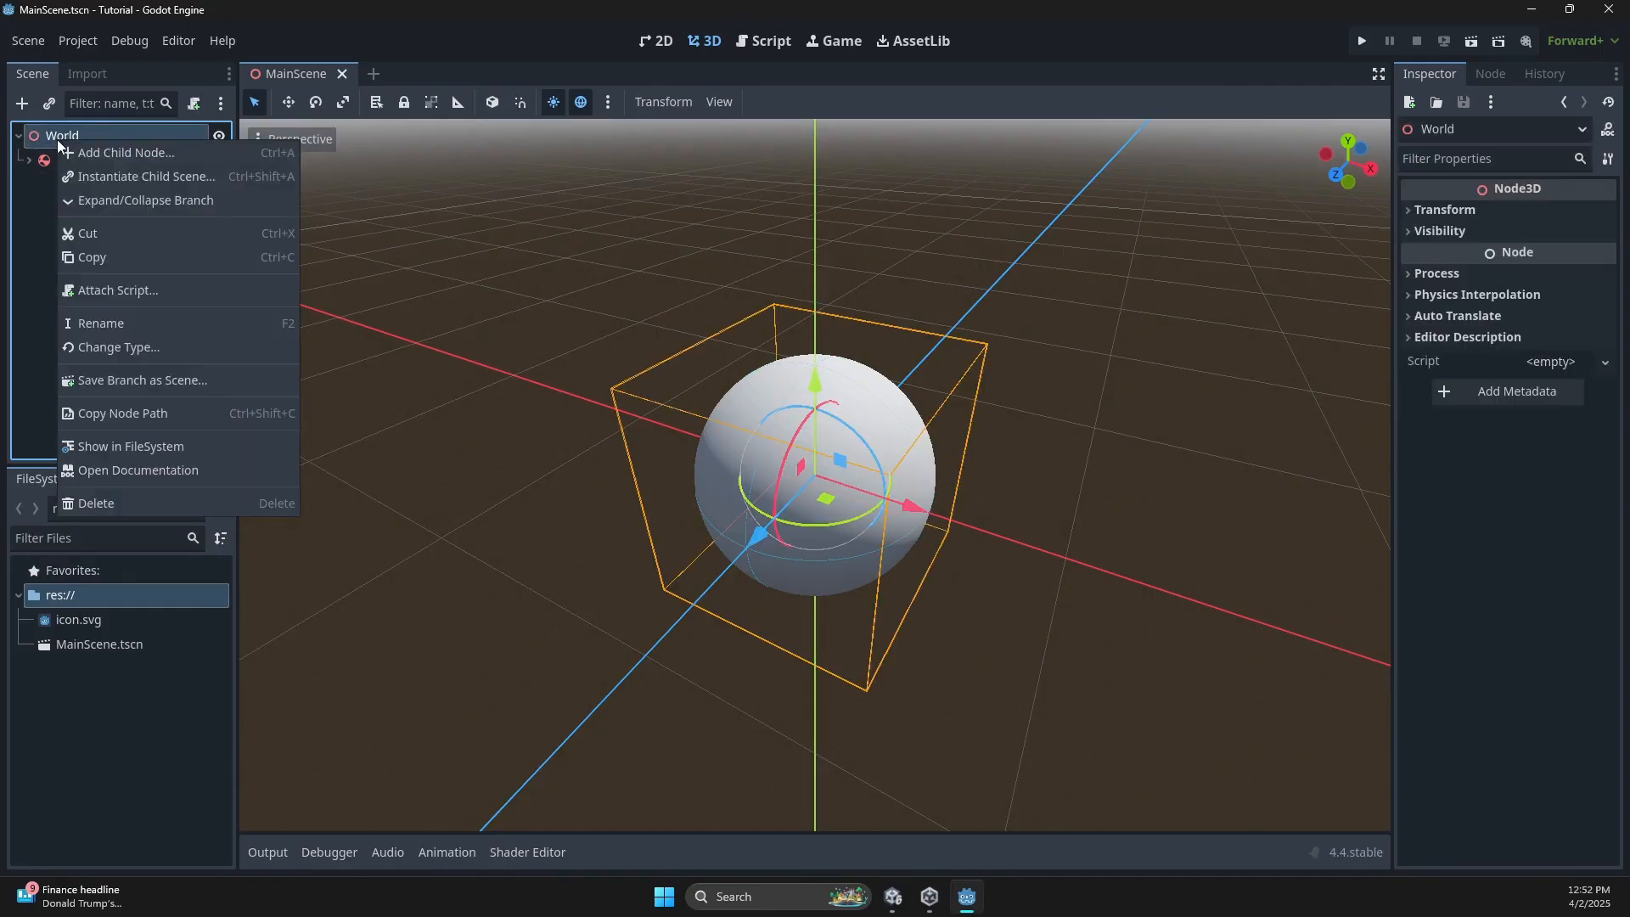
left_click(75, 148)
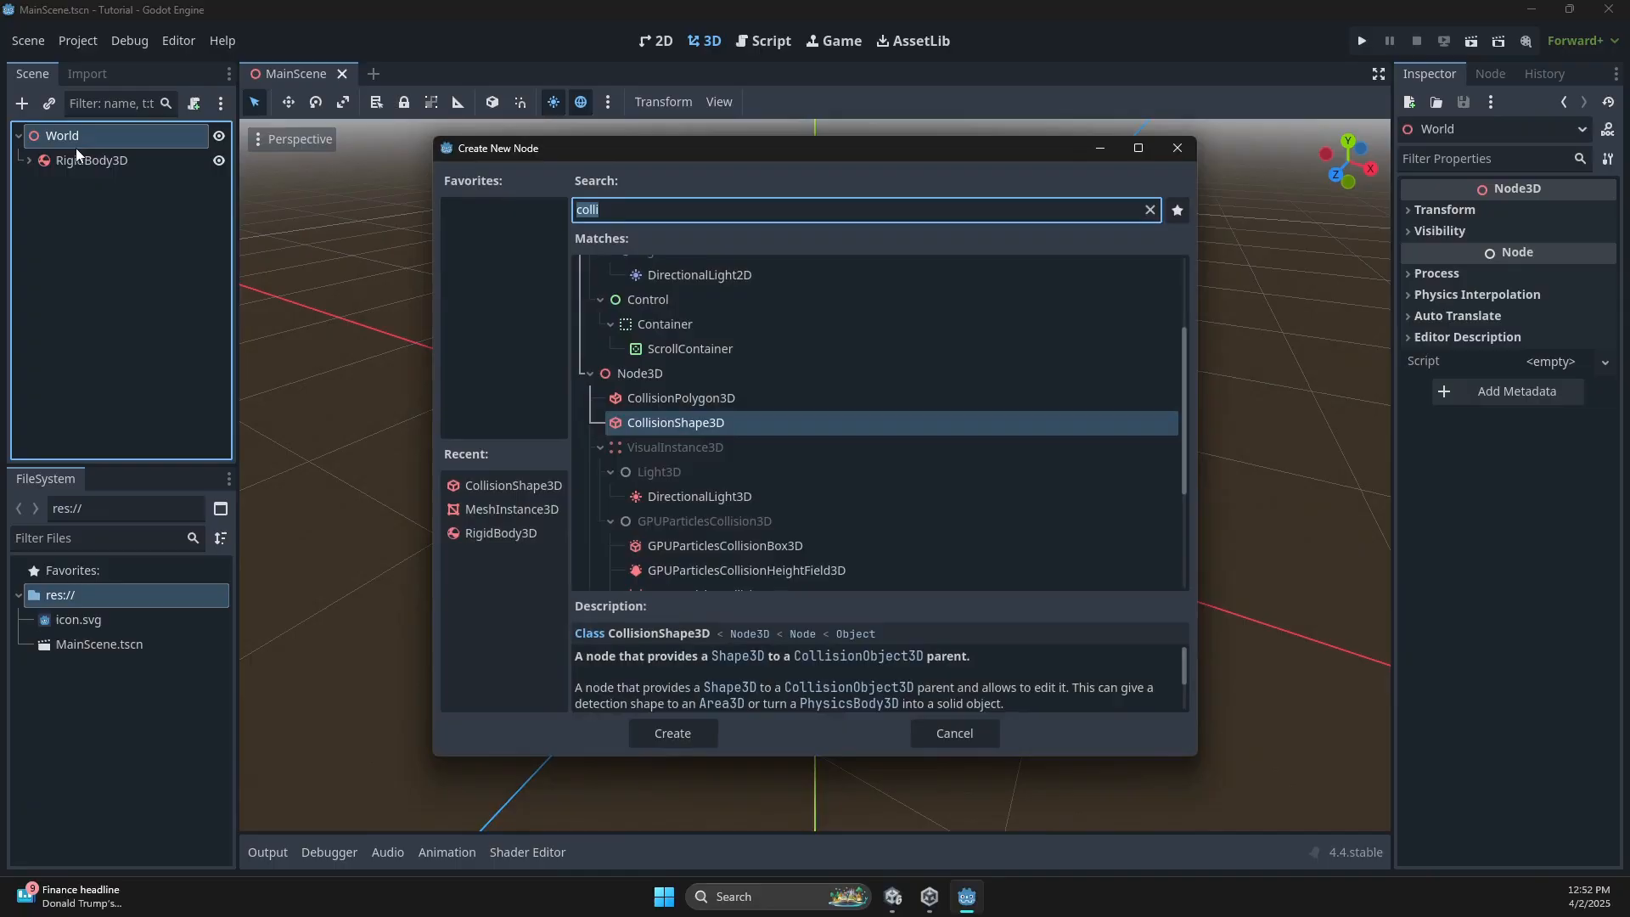
type("camer")
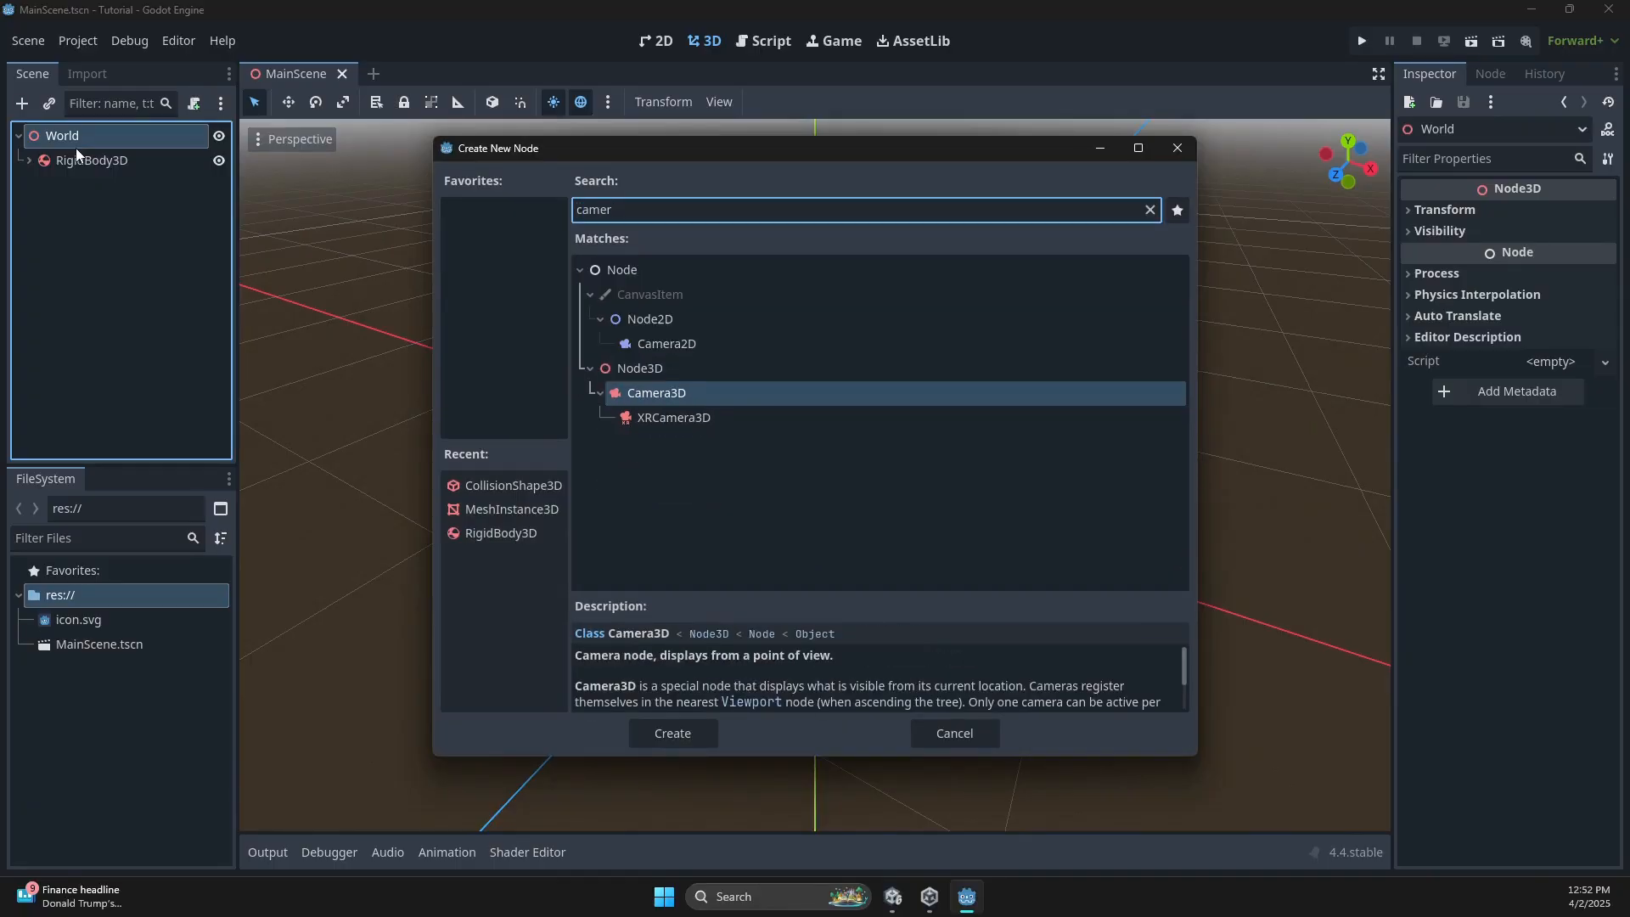
double_click(626, 395)
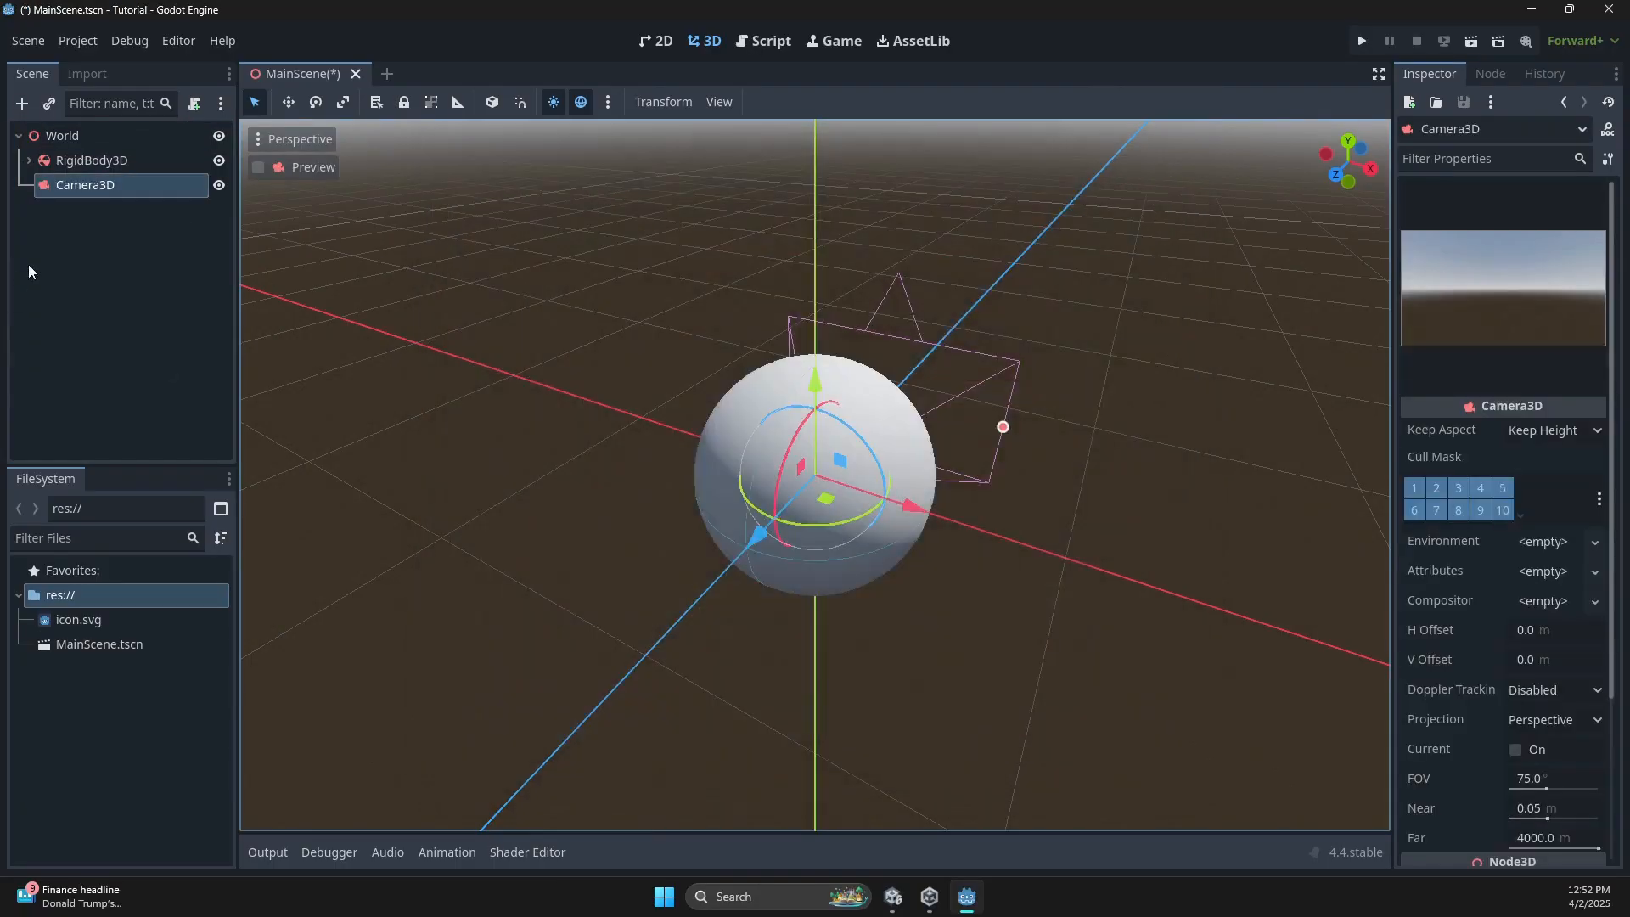
Pull Camera3D back along Z, raise it, tilt it toward the ball, and save.
middle_click_drag(904, 358, 630, 467)
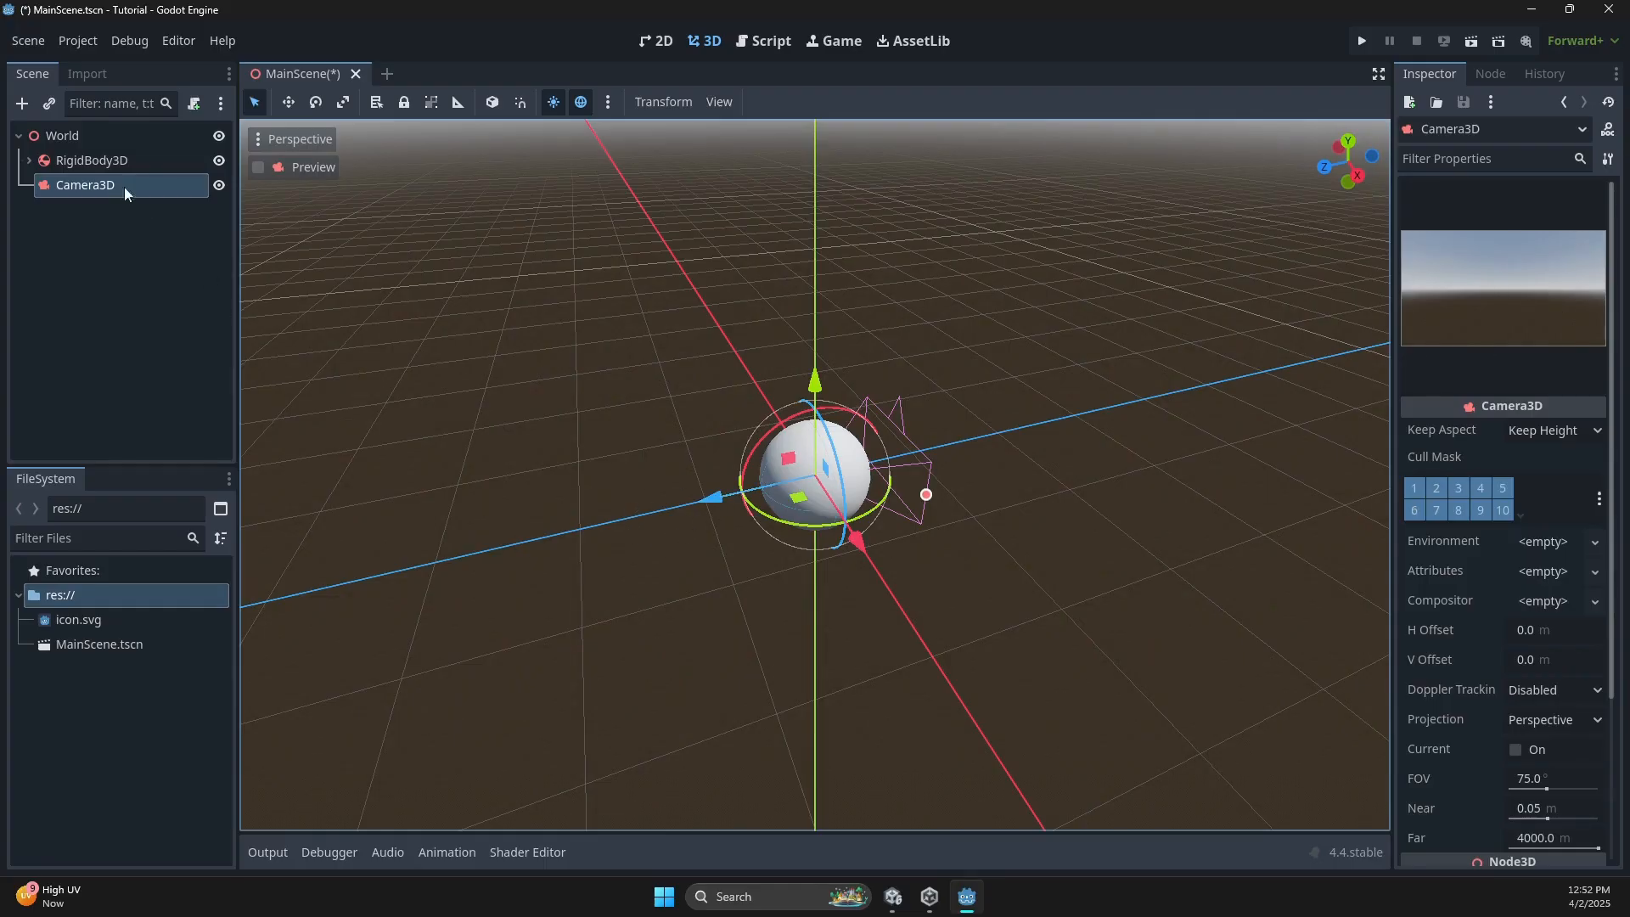
left_click_drag(712, 497, 433, 529)
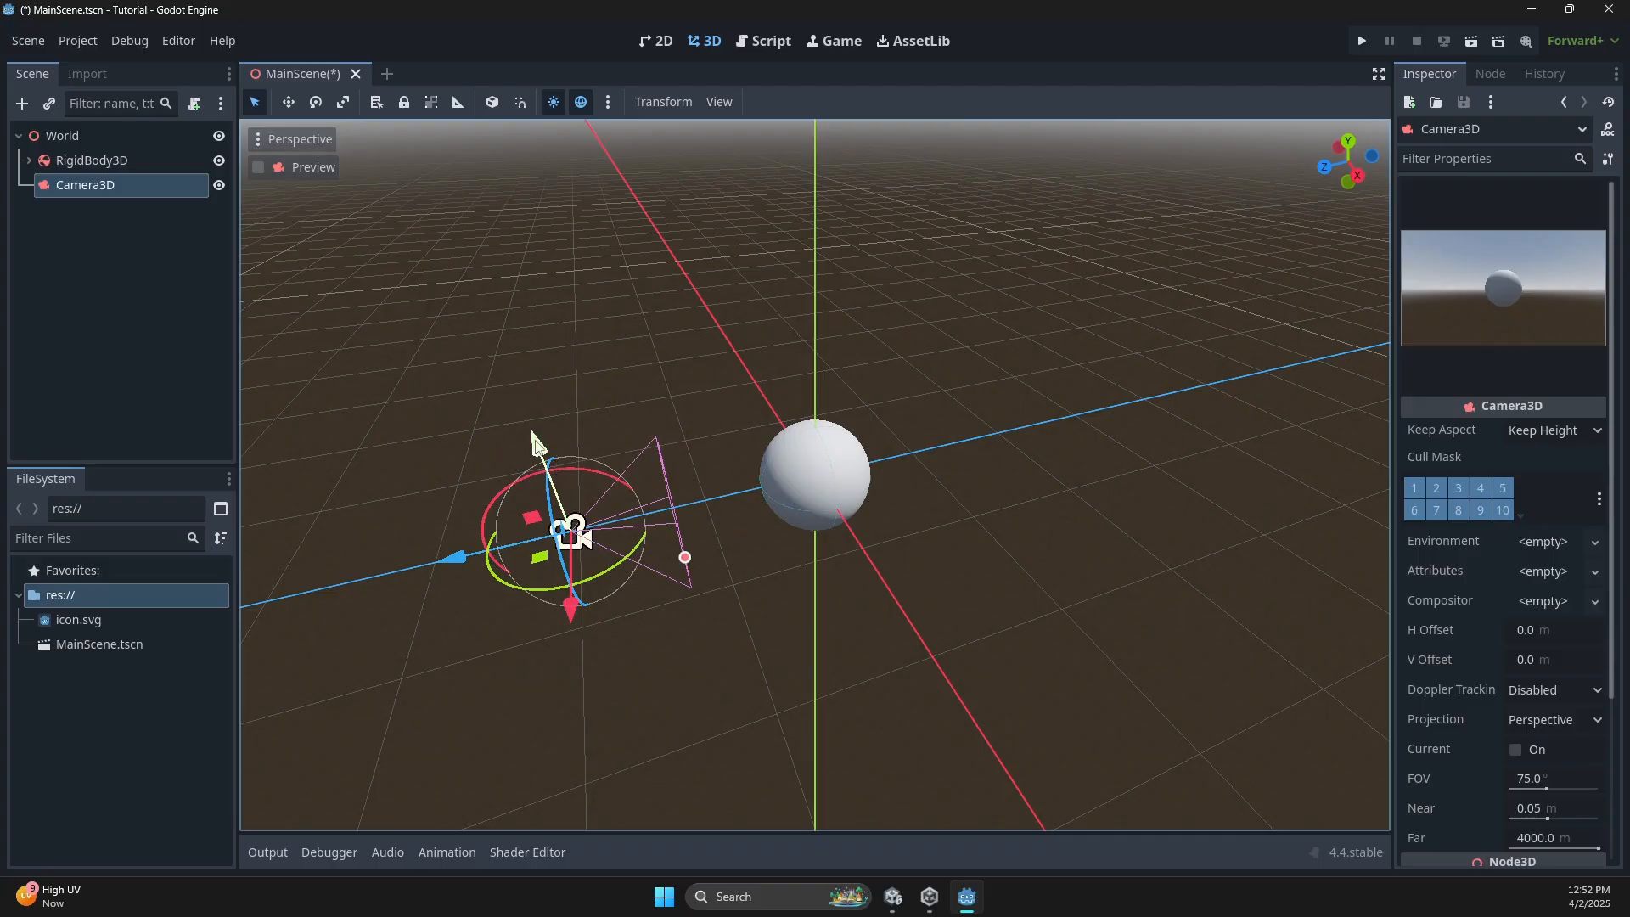
left_click_drag(534, 435, 533, 400)
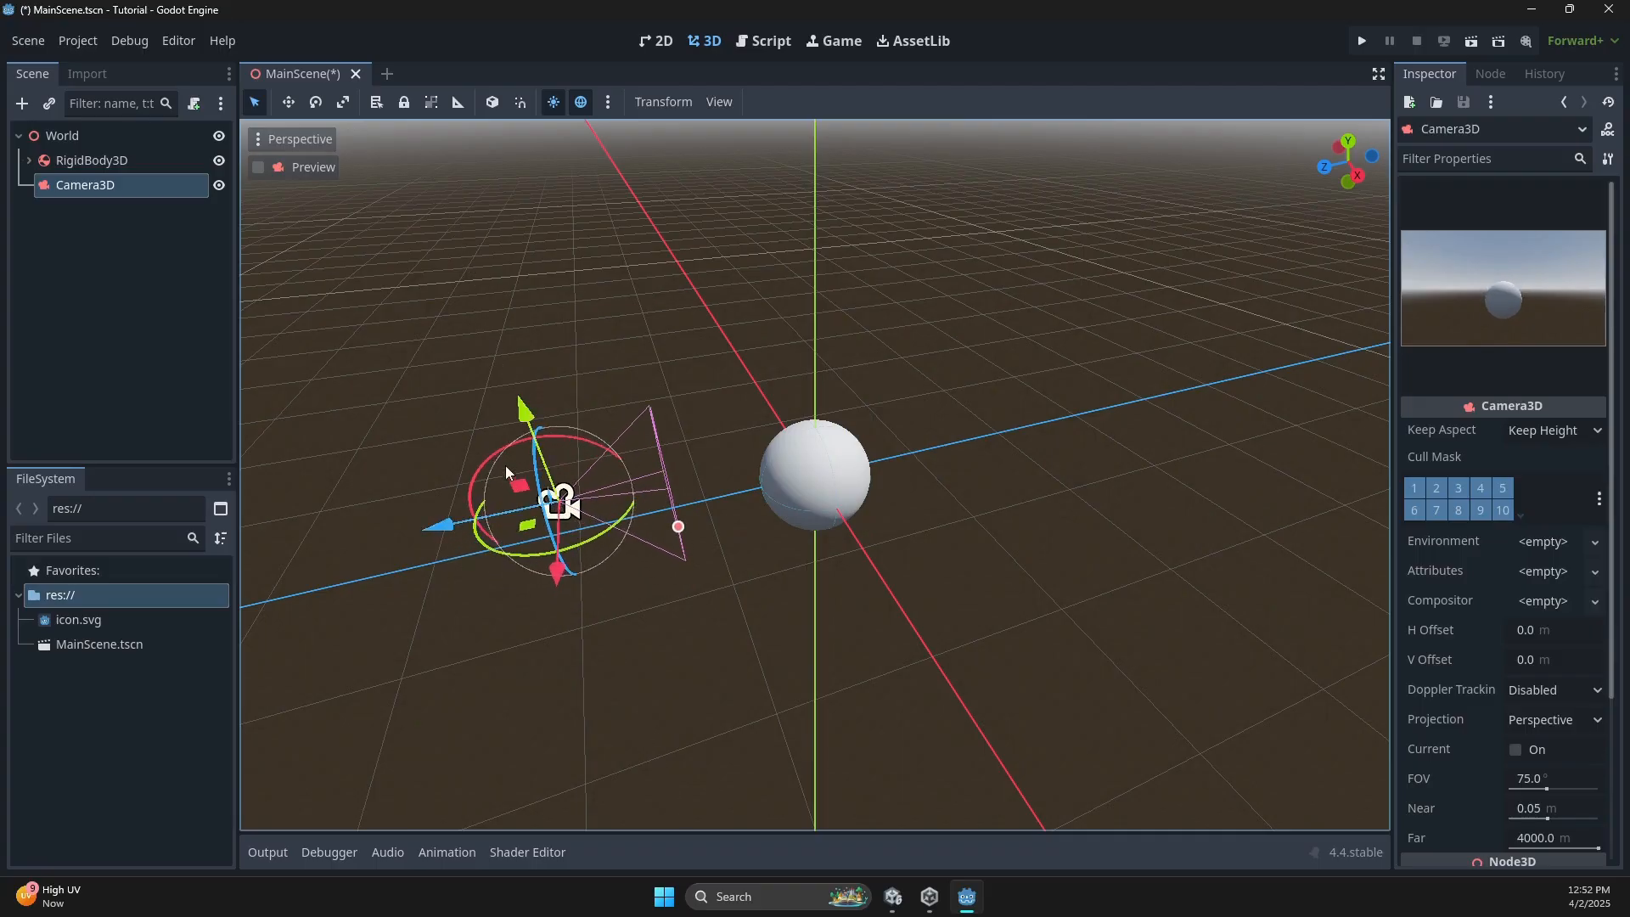
left_click_drag(506, 466, 518, 442)
left_click_drag(439, 526, 396, 499)
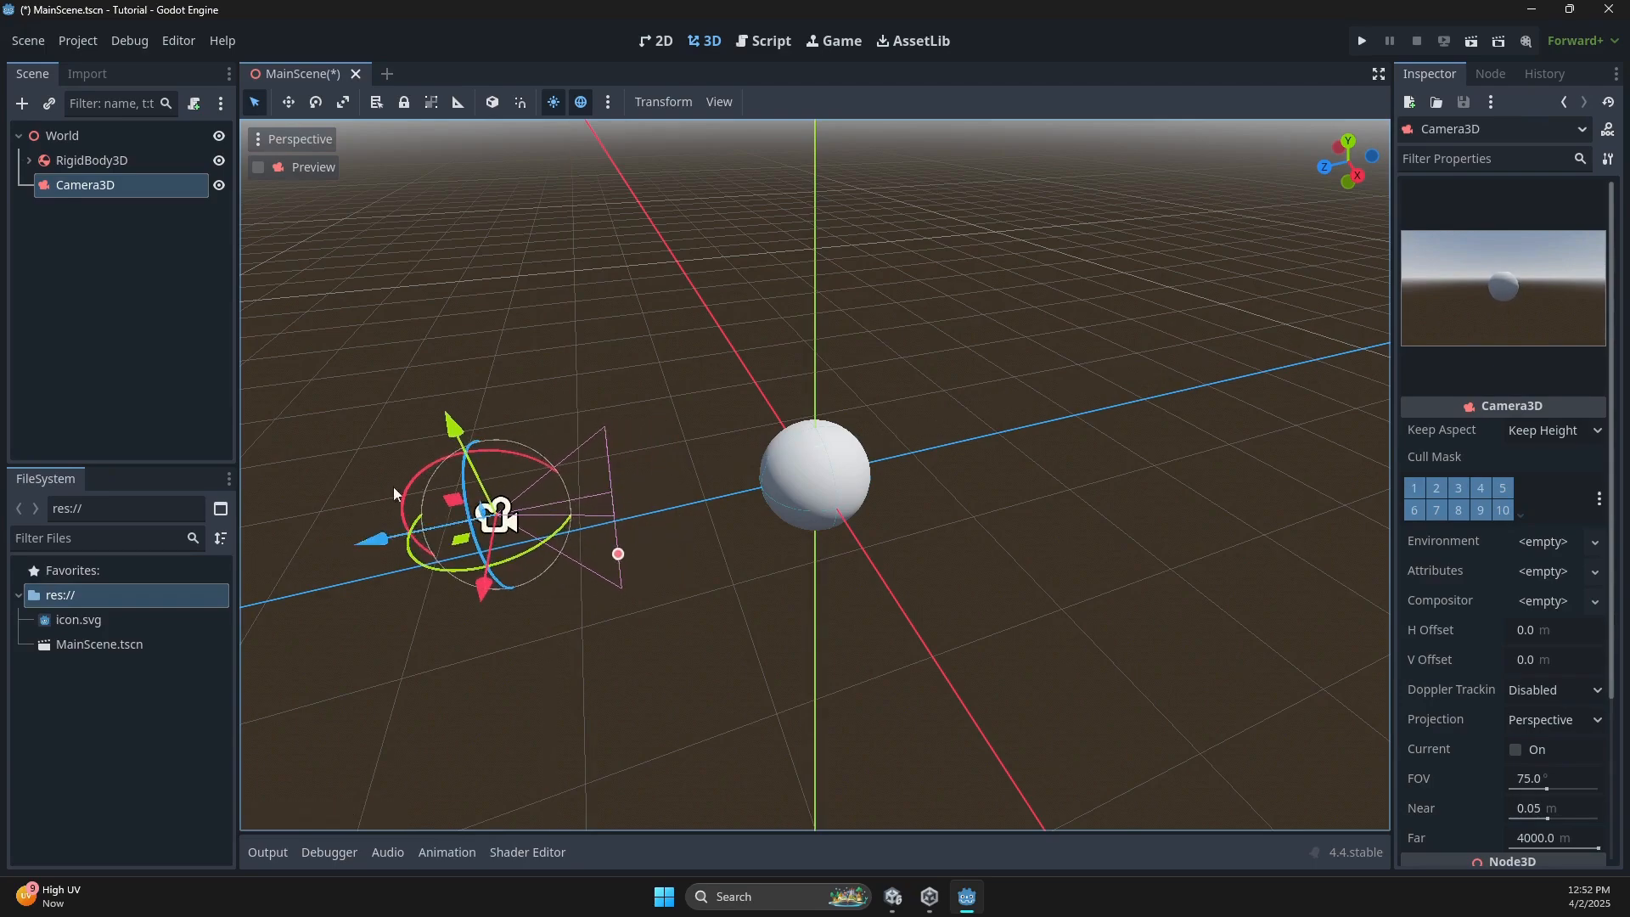
mouse_move(450, 422)
left_mouse_down()
mouse_move(447, 388)
mouse_move(456, 431)
left_mouse_up()
key("ctrl+s")
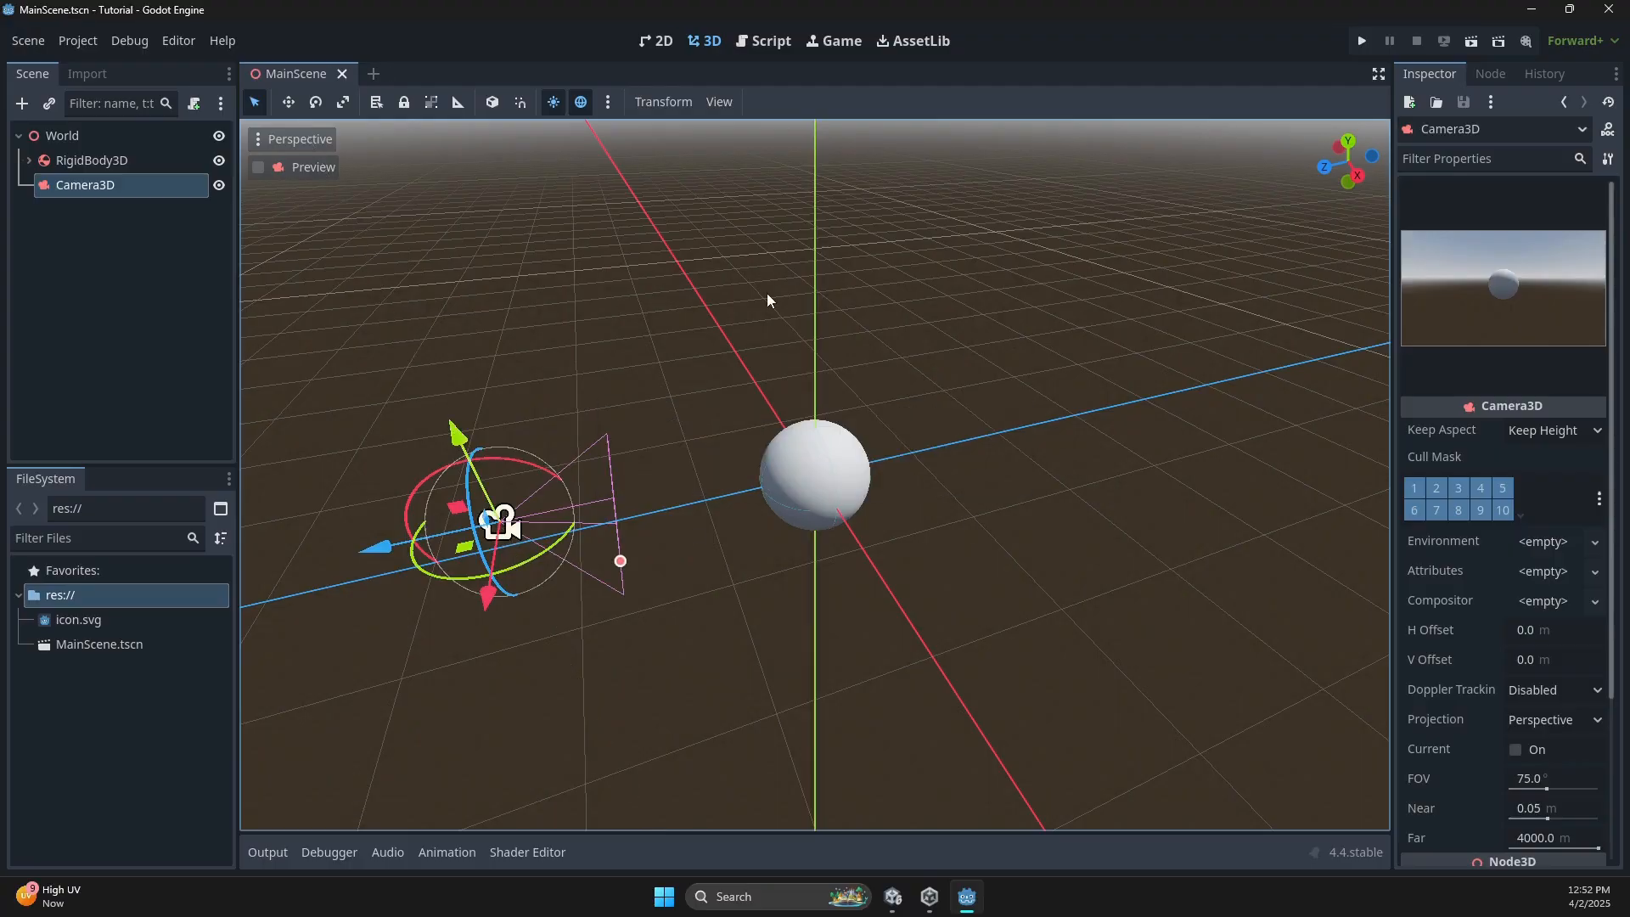
Run the project, make MainScene the main scene, and close the grey game window.
left_click(1362, 41)
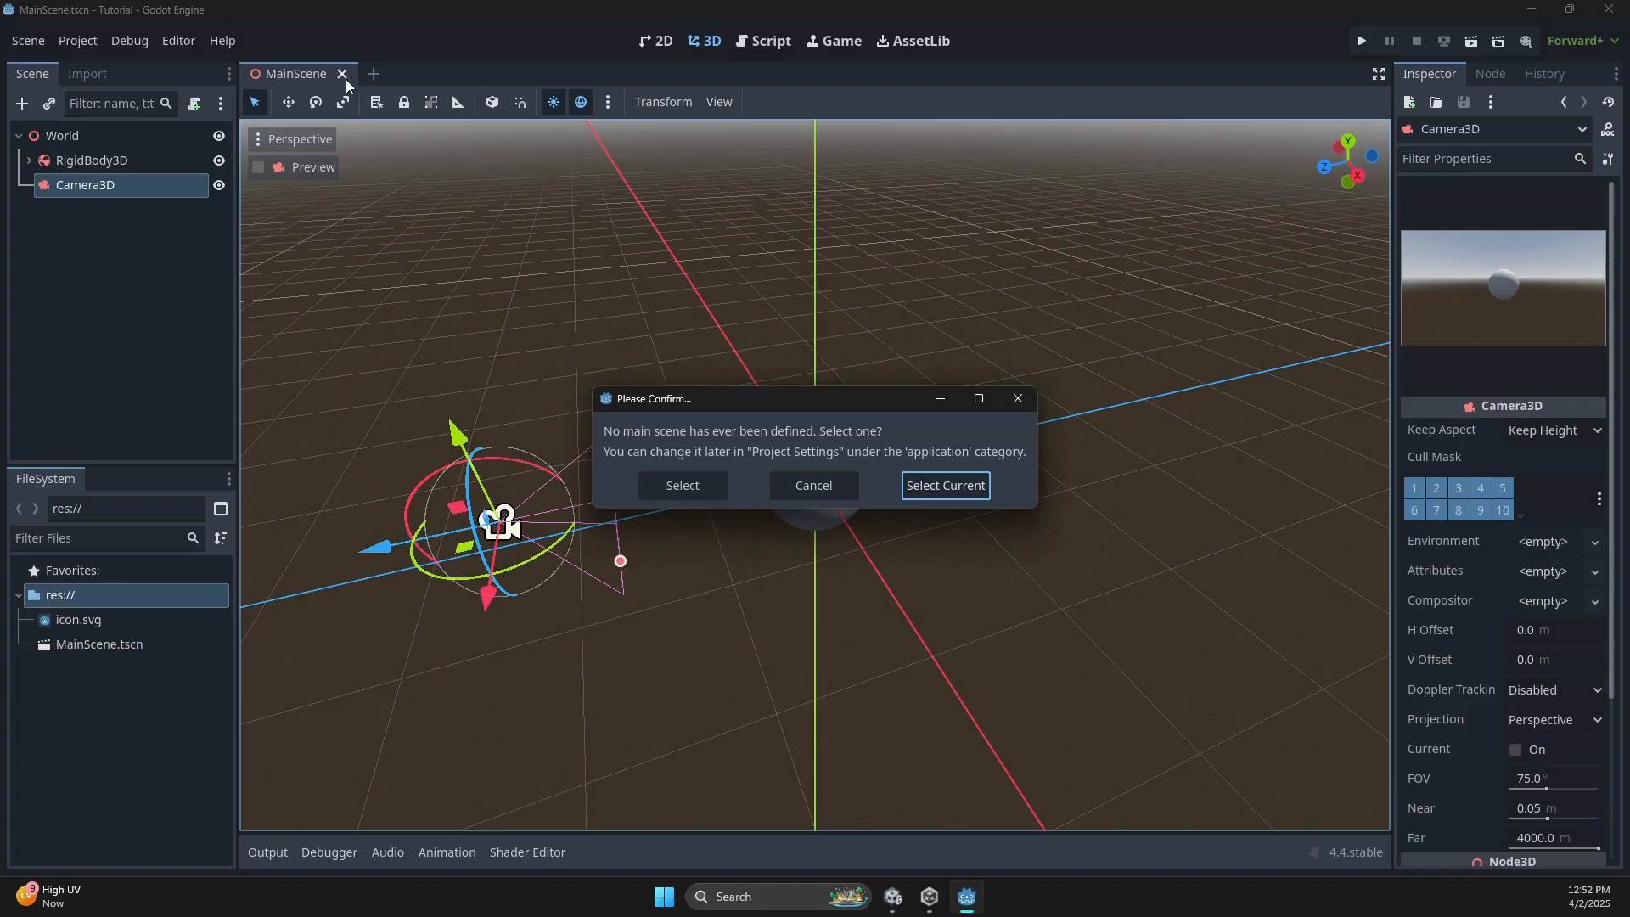
left_click(930, 492)
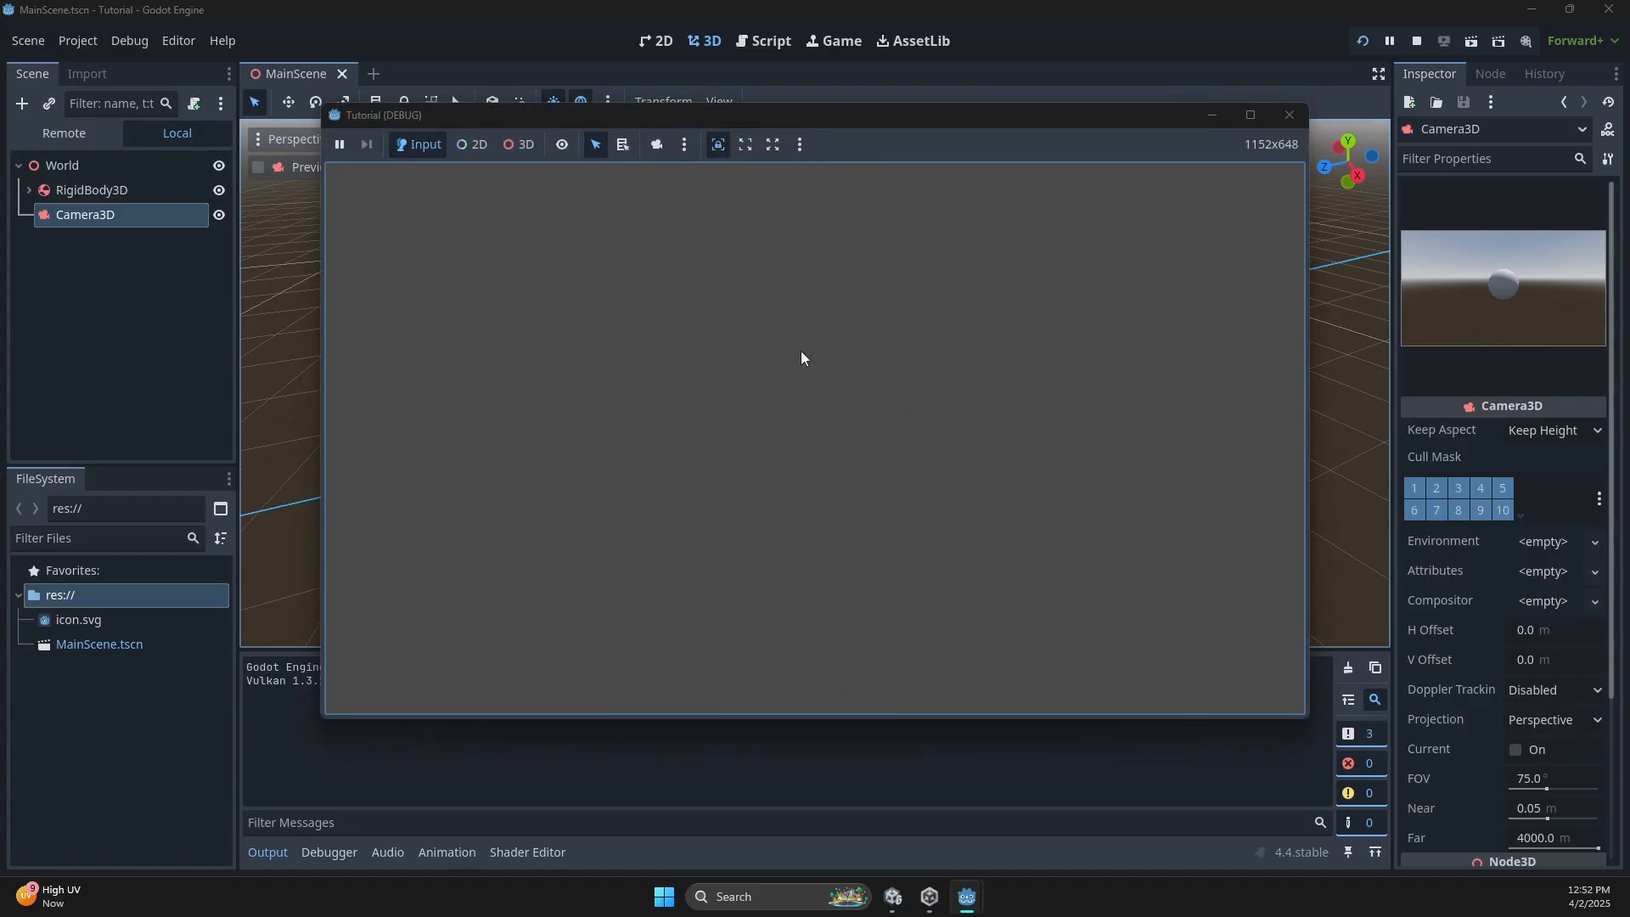
left_click(1288, 114)
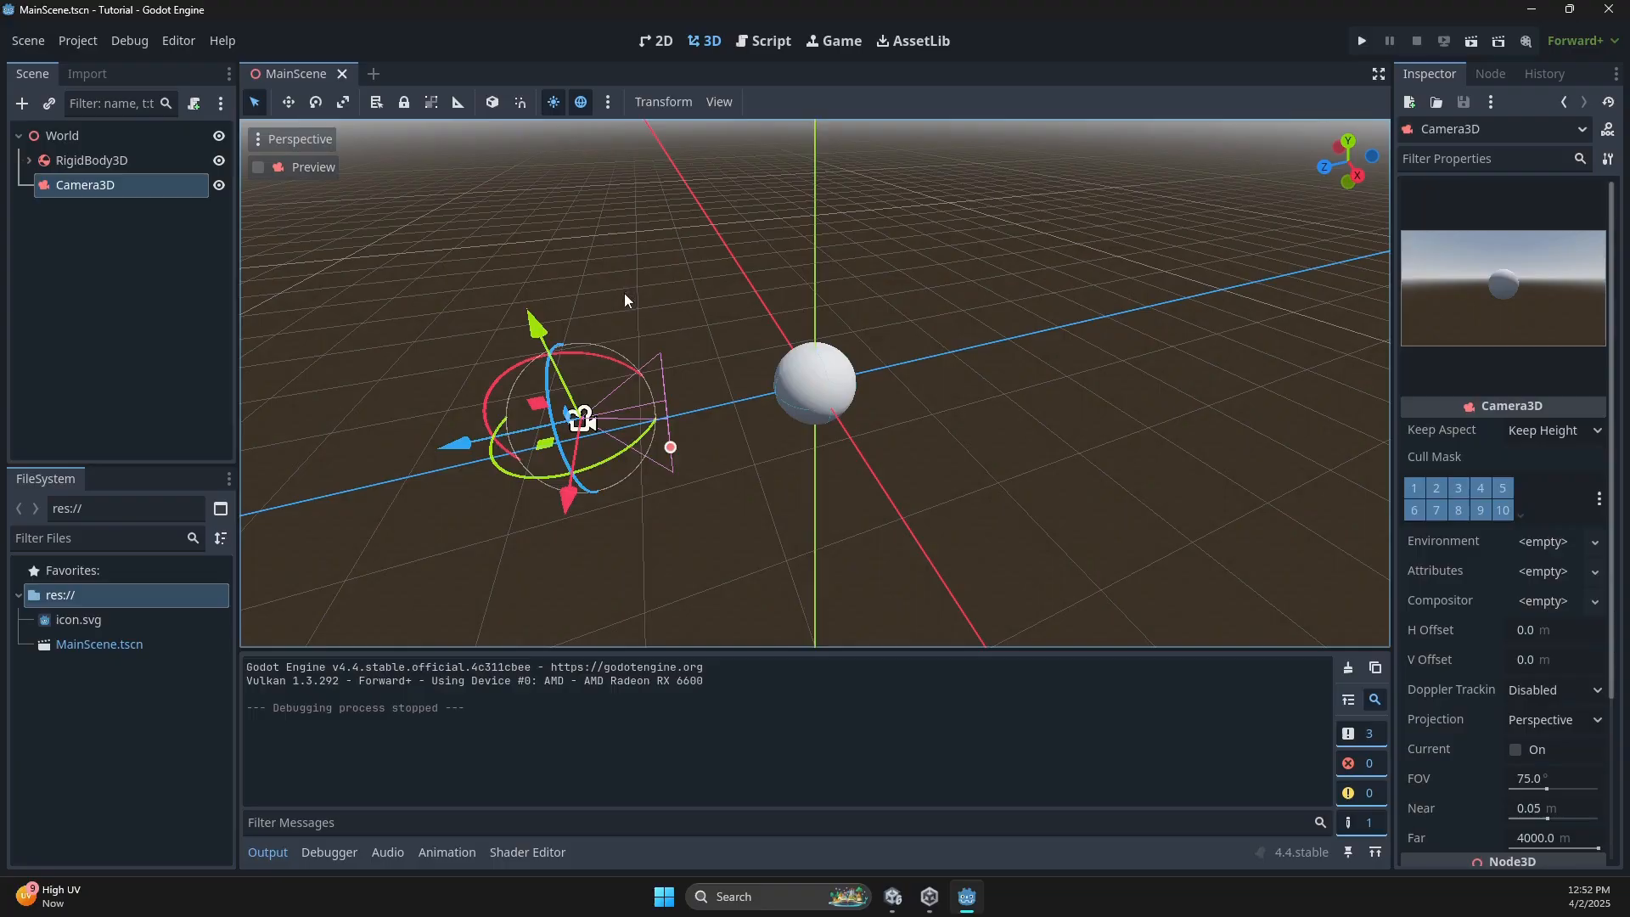
Add the preview sun and preview environment to the scene as real nodes.
left_click(583, 105)
left_click(583, 105)
left_click(607, 103)
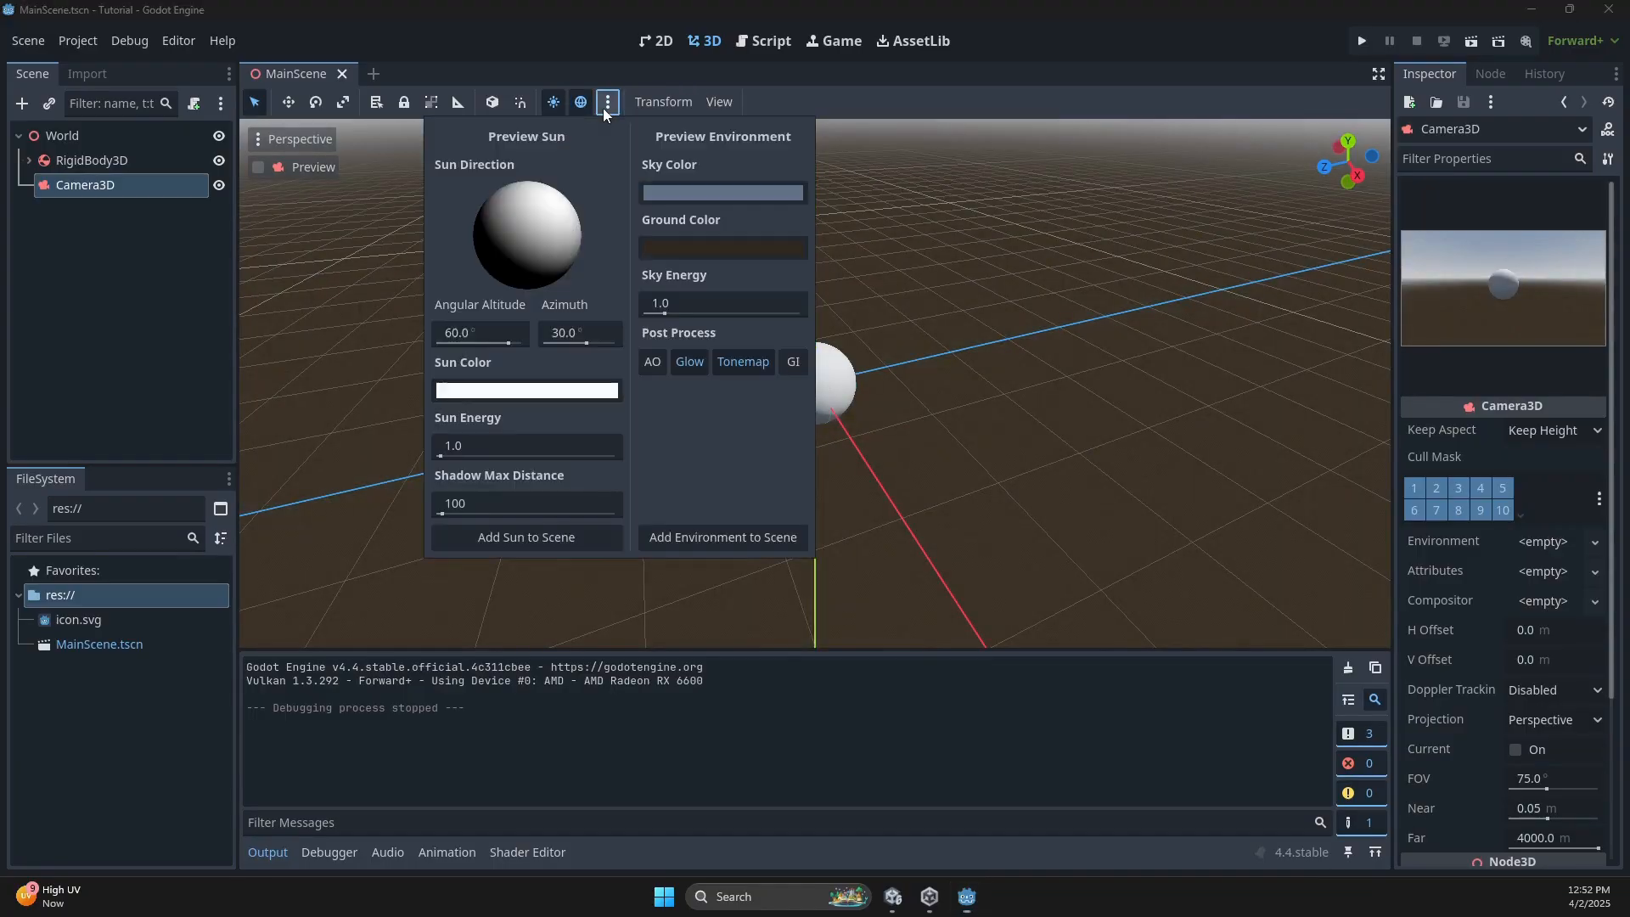
left_click(603, 537)
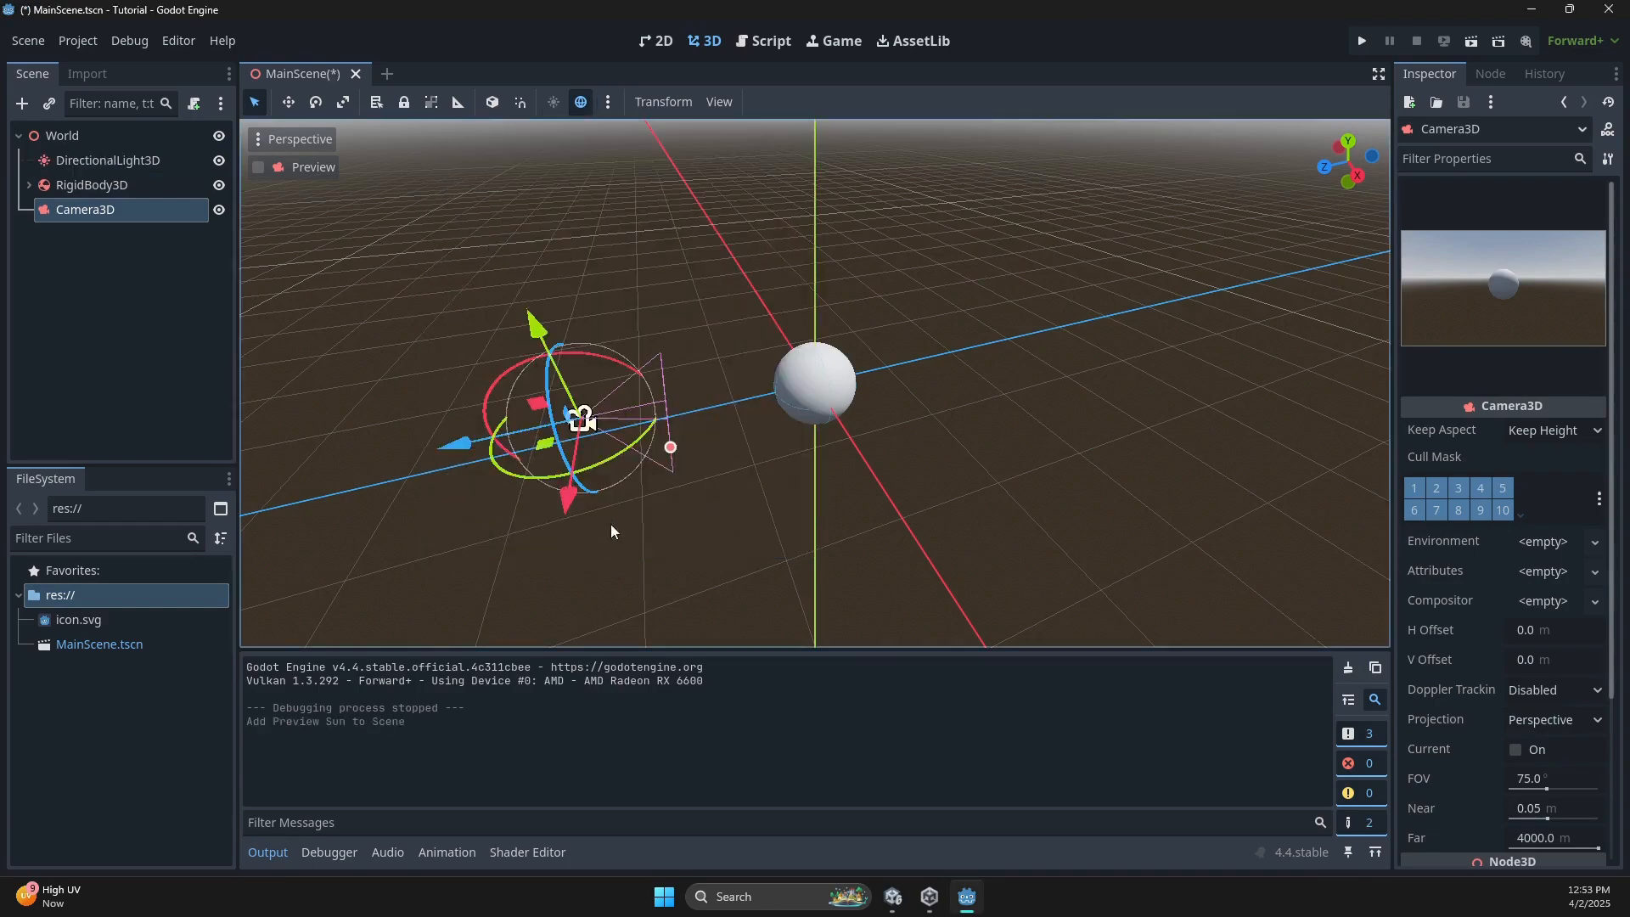
left_click(608, 102)
left_click(711, 529)
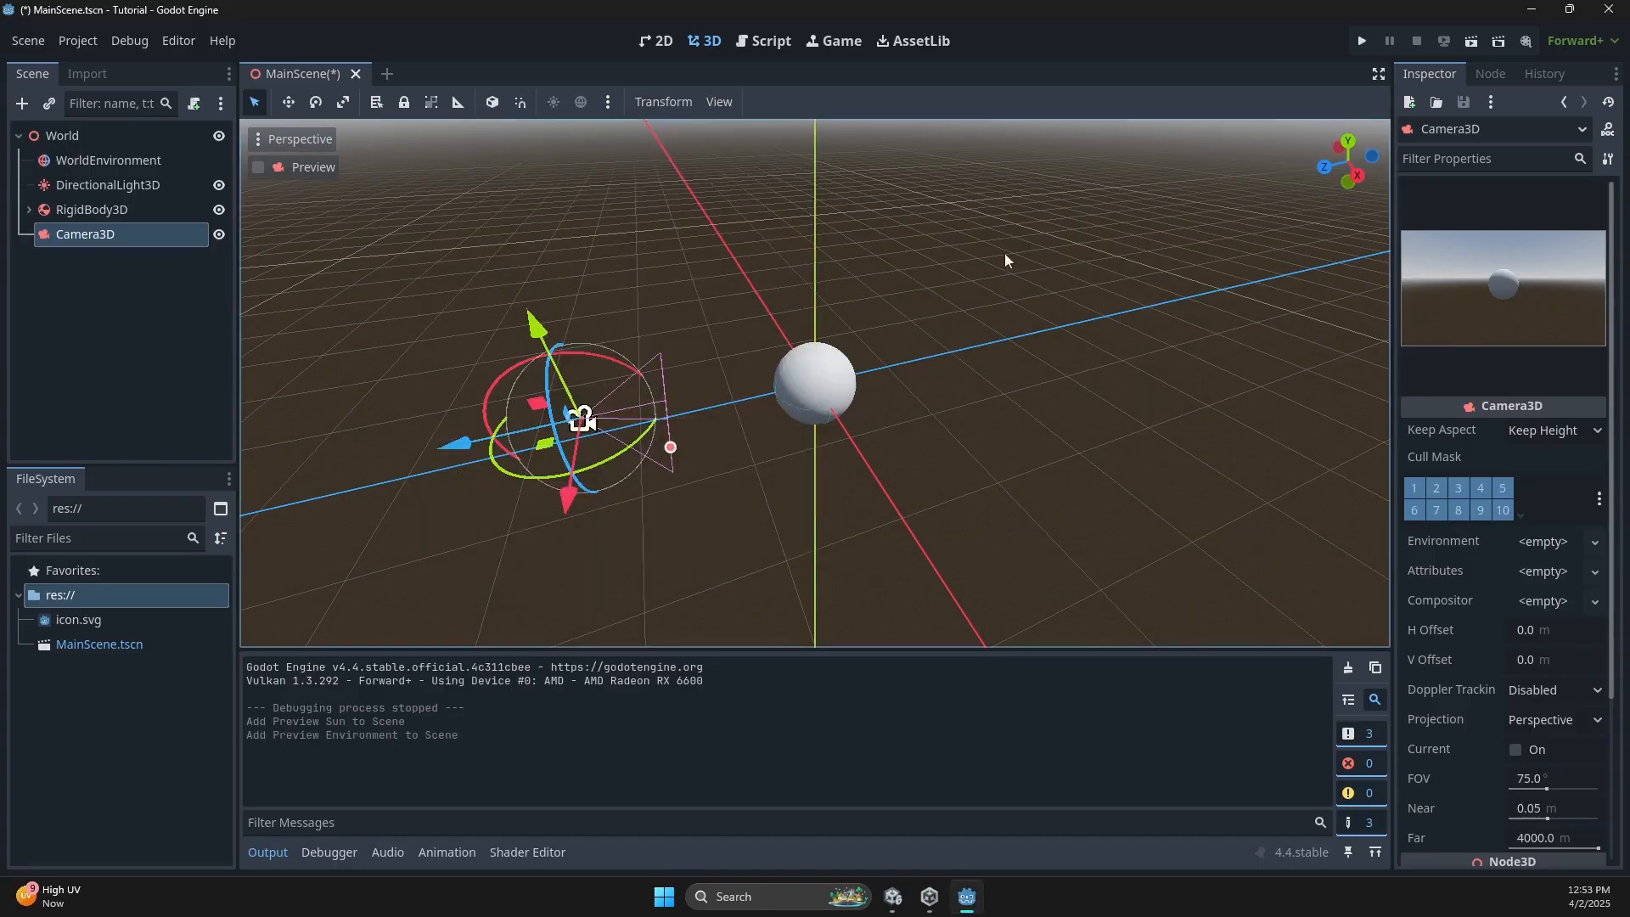
Inspect the new WorldEnvironment and DirectionalLight3D, then run with F5 and close the game.
left_click(90, 162)
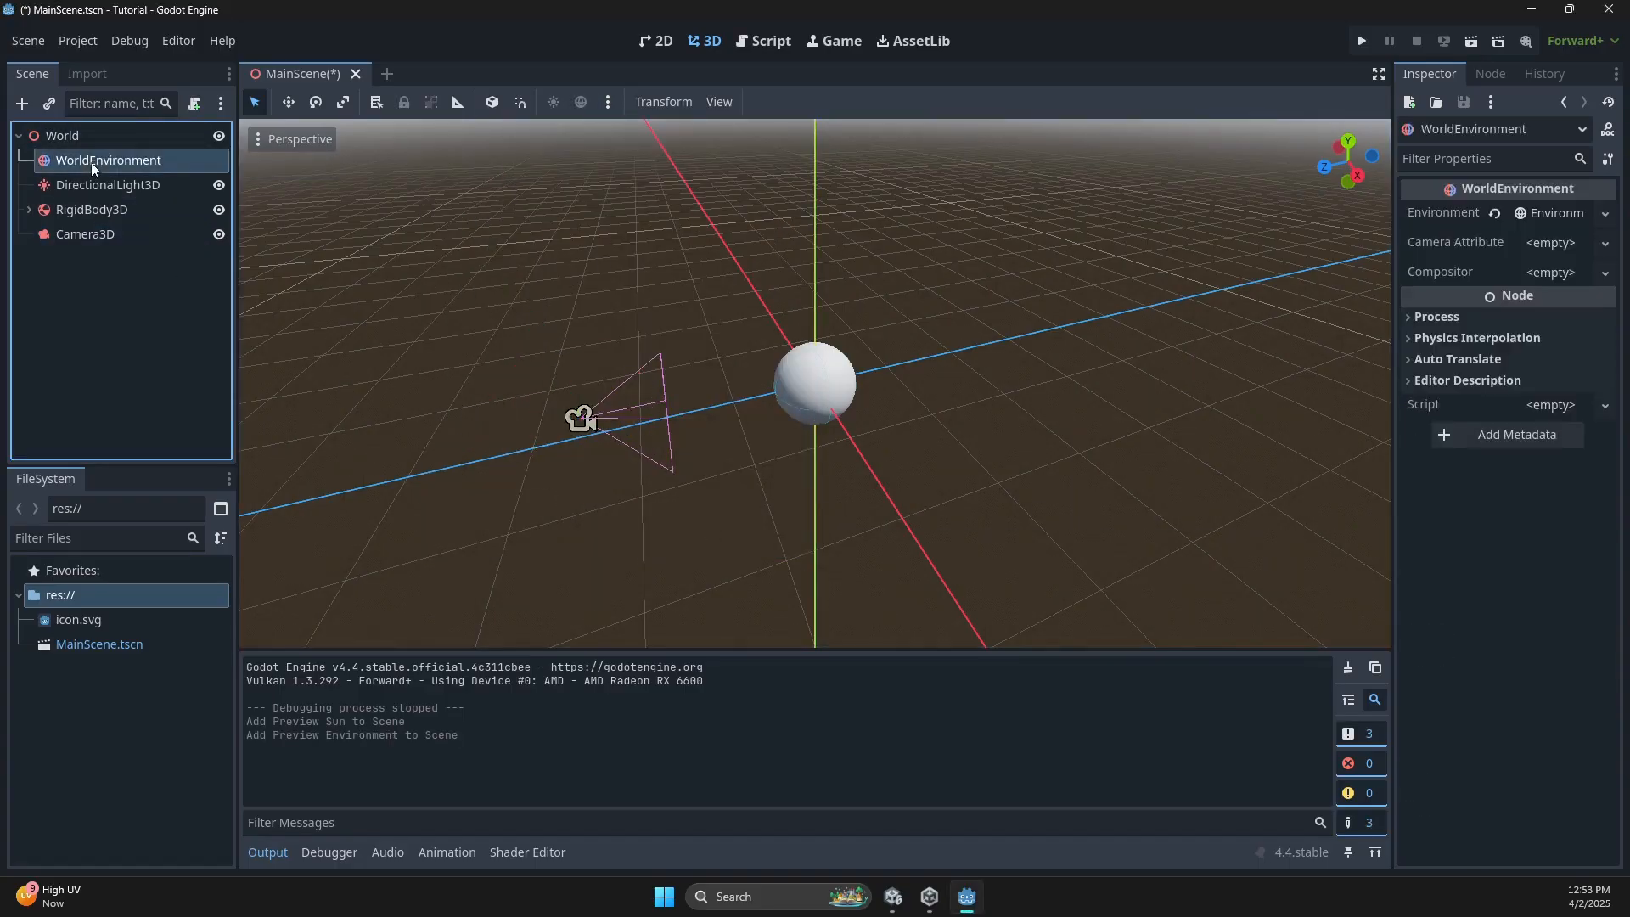
left_click(93, 186)
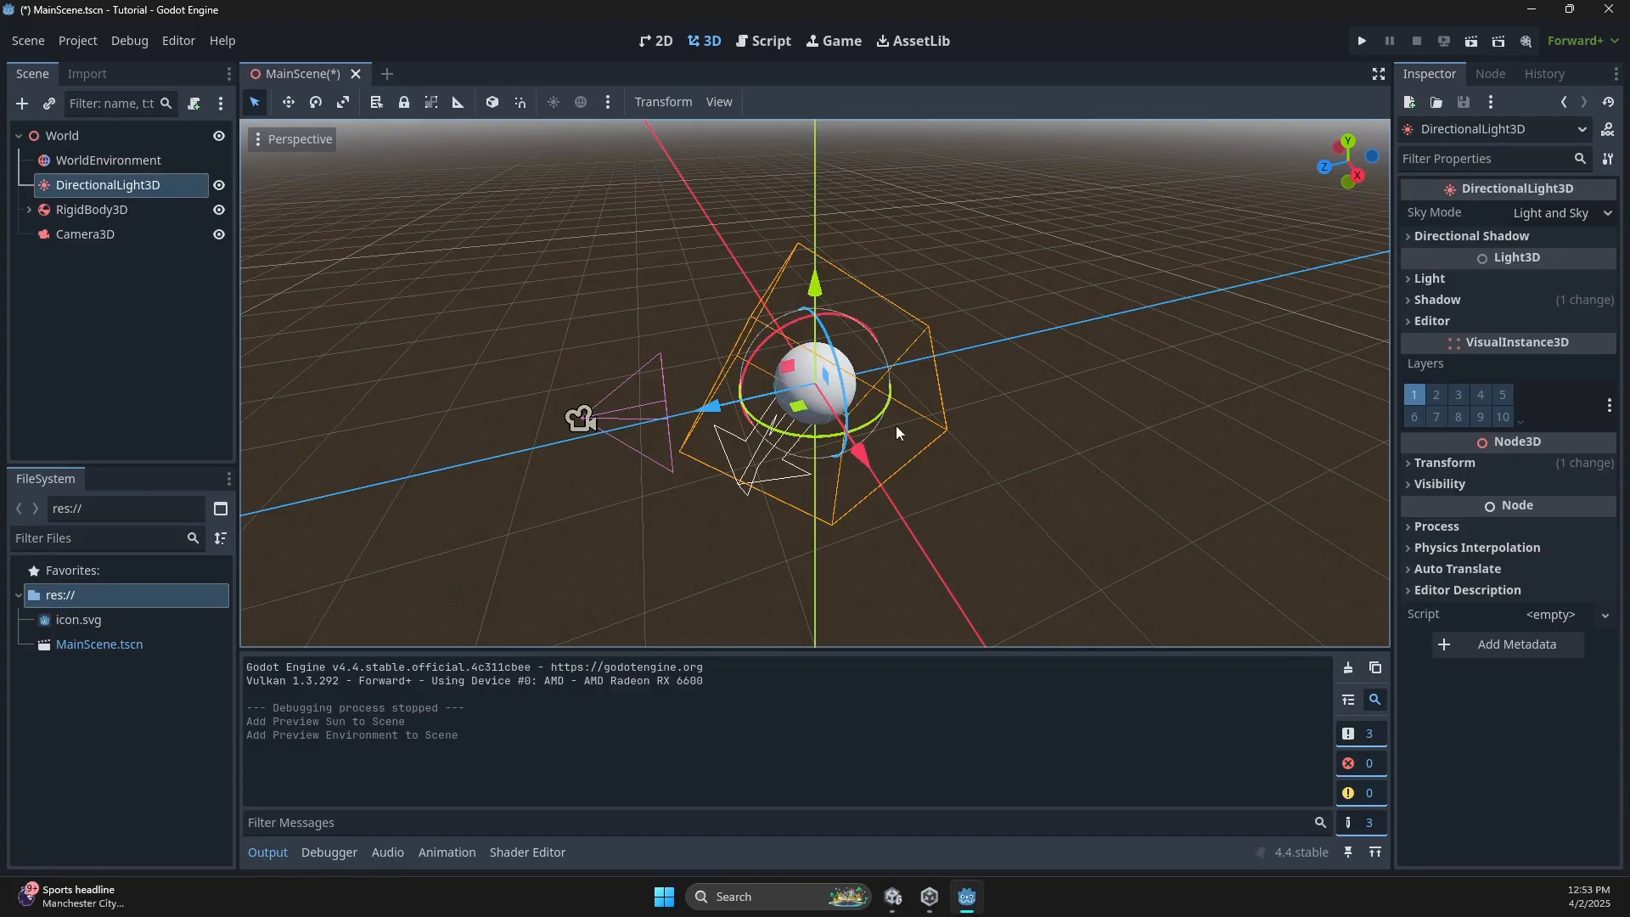
key("F5")
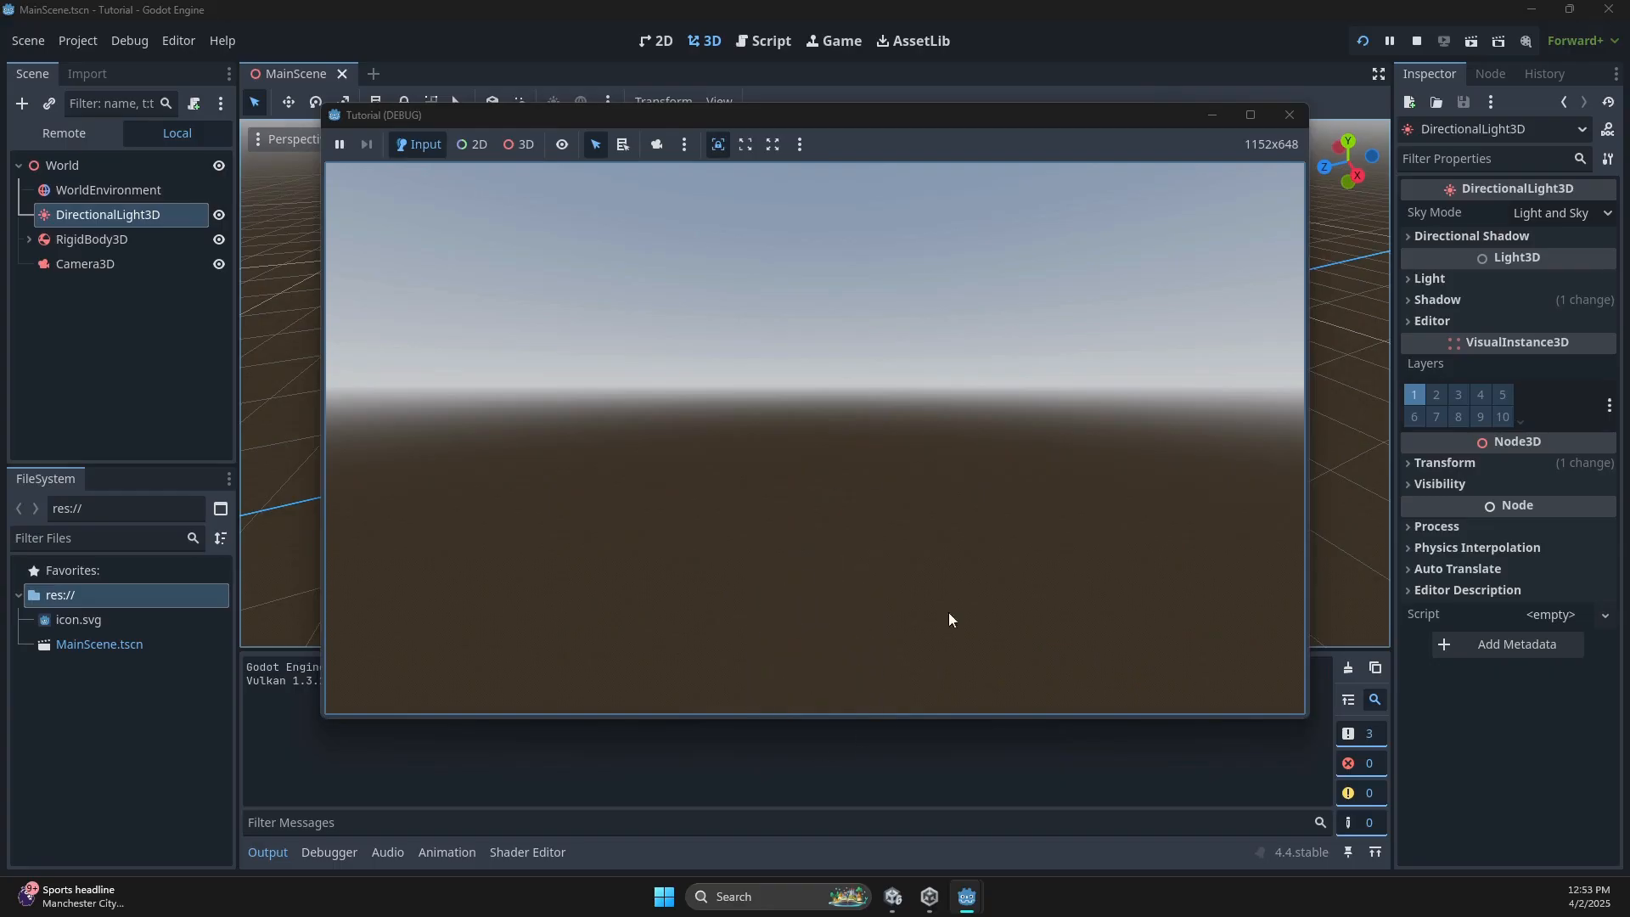
left_click(1288, 115)
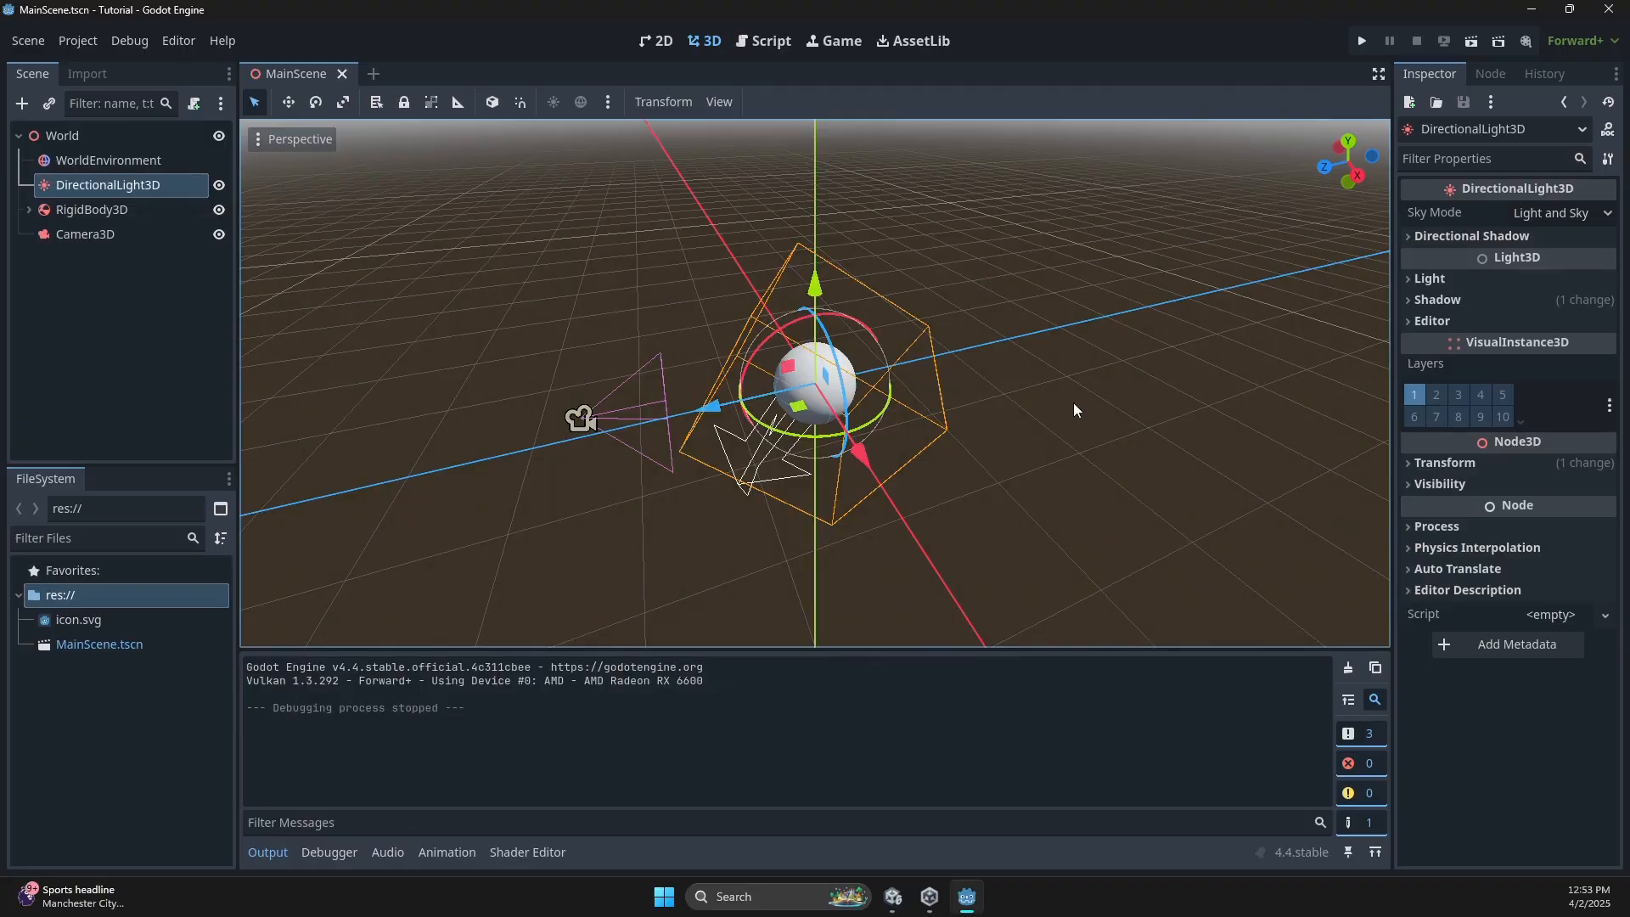
Select Unity's Ball and scroll through its mesh, Sphere Collider and Rigidbody components.
left_click(907, 897)
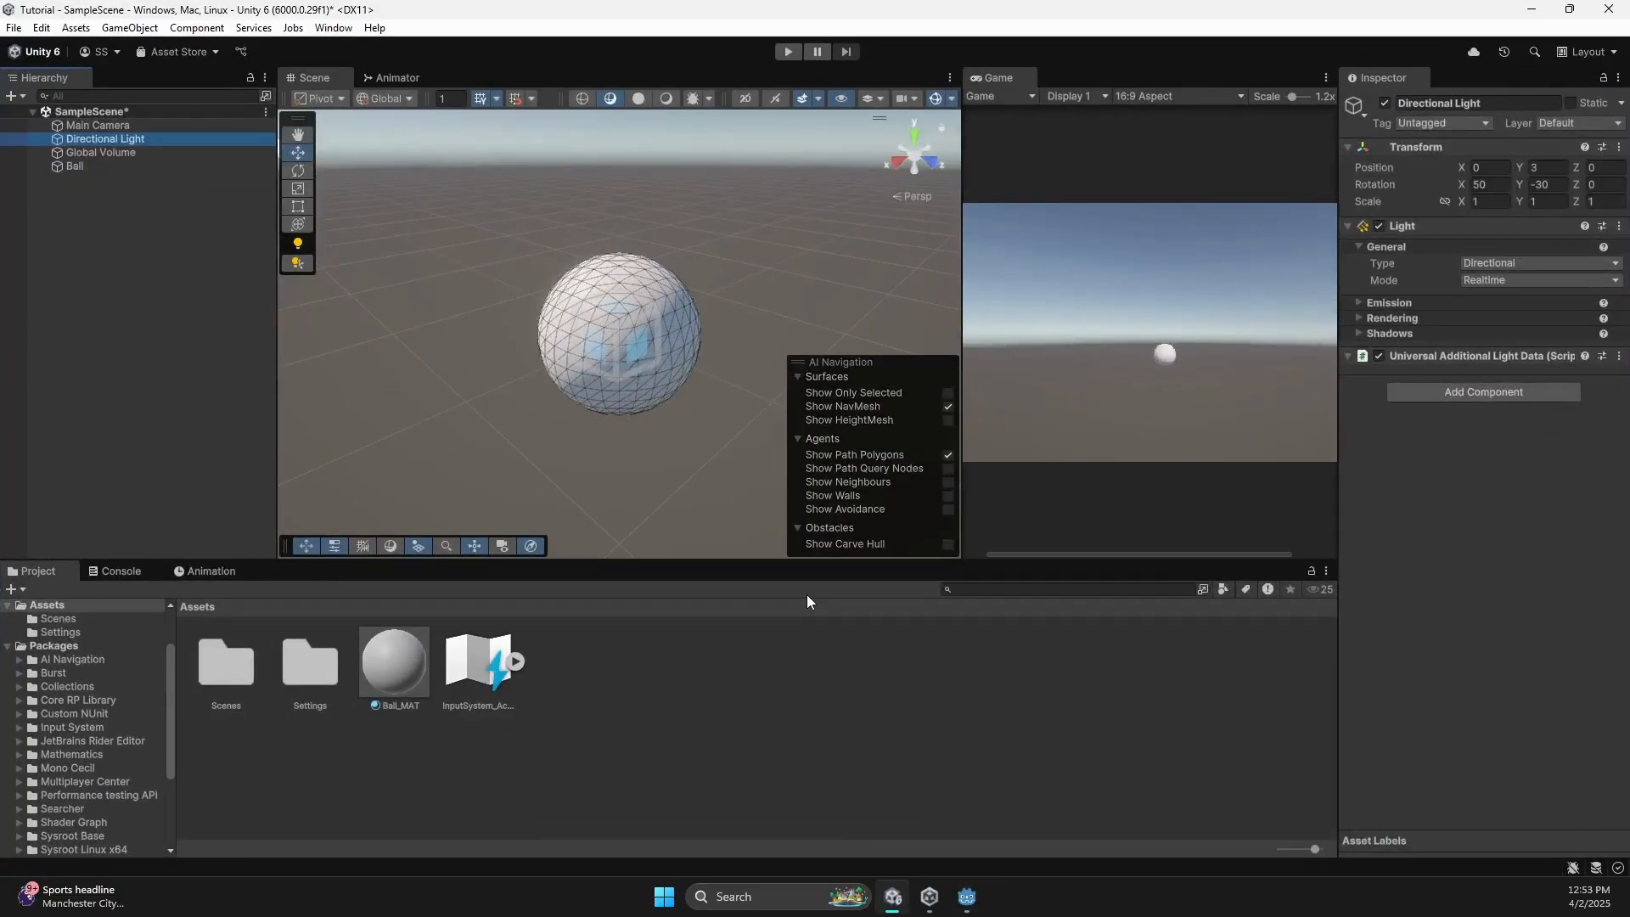
left_click(155, 169)
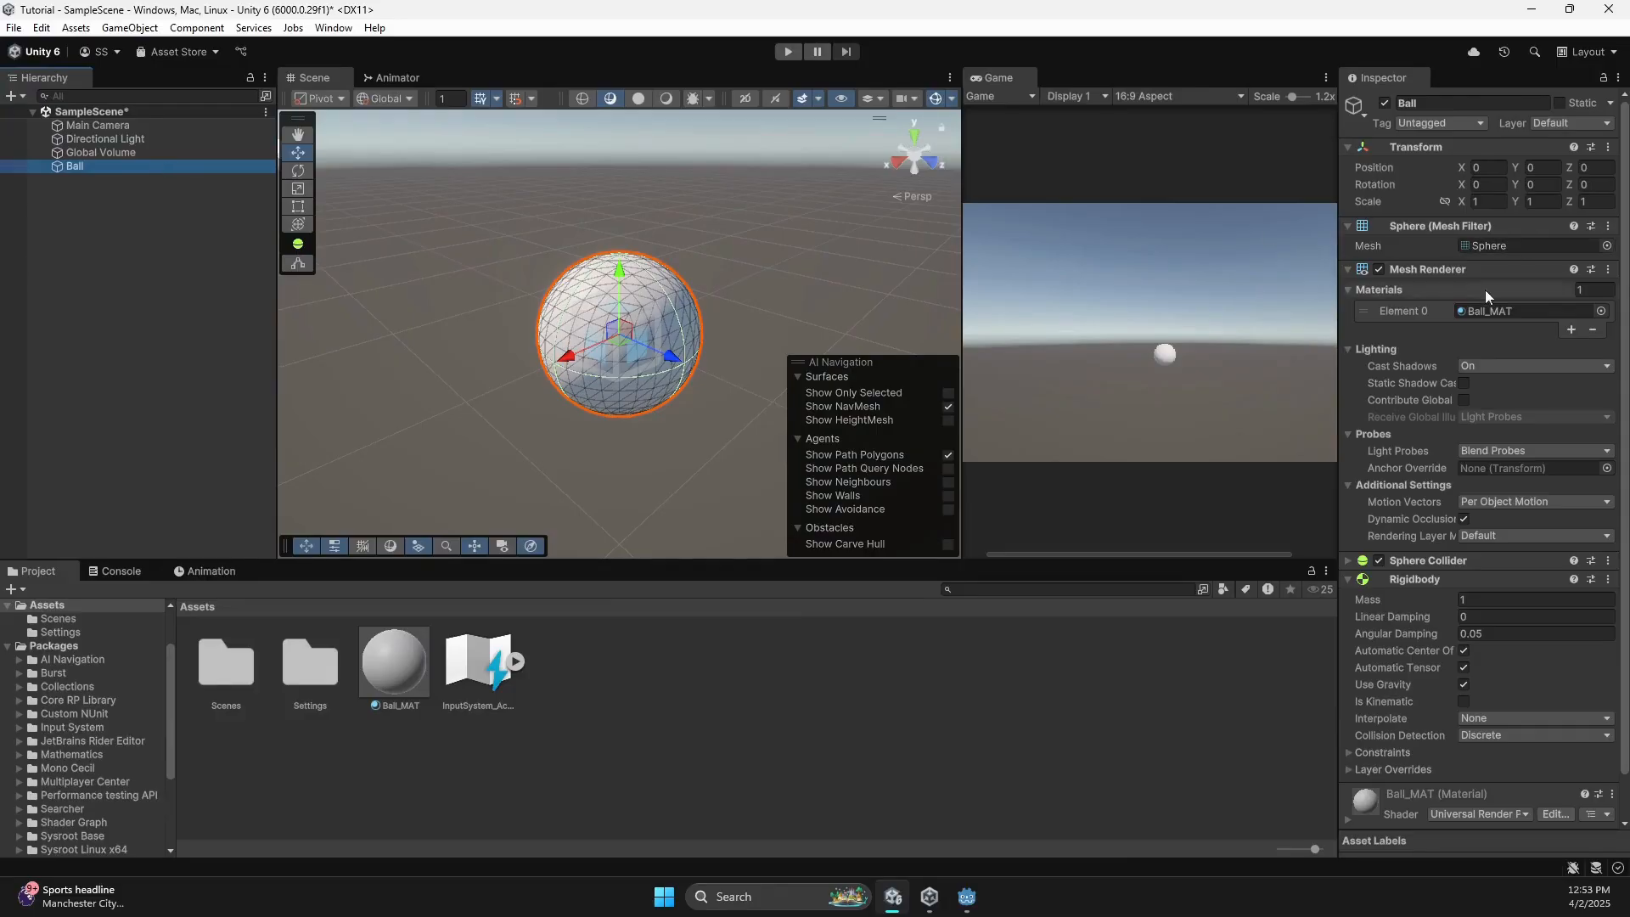
scroll(1484, 385, "down", 2)
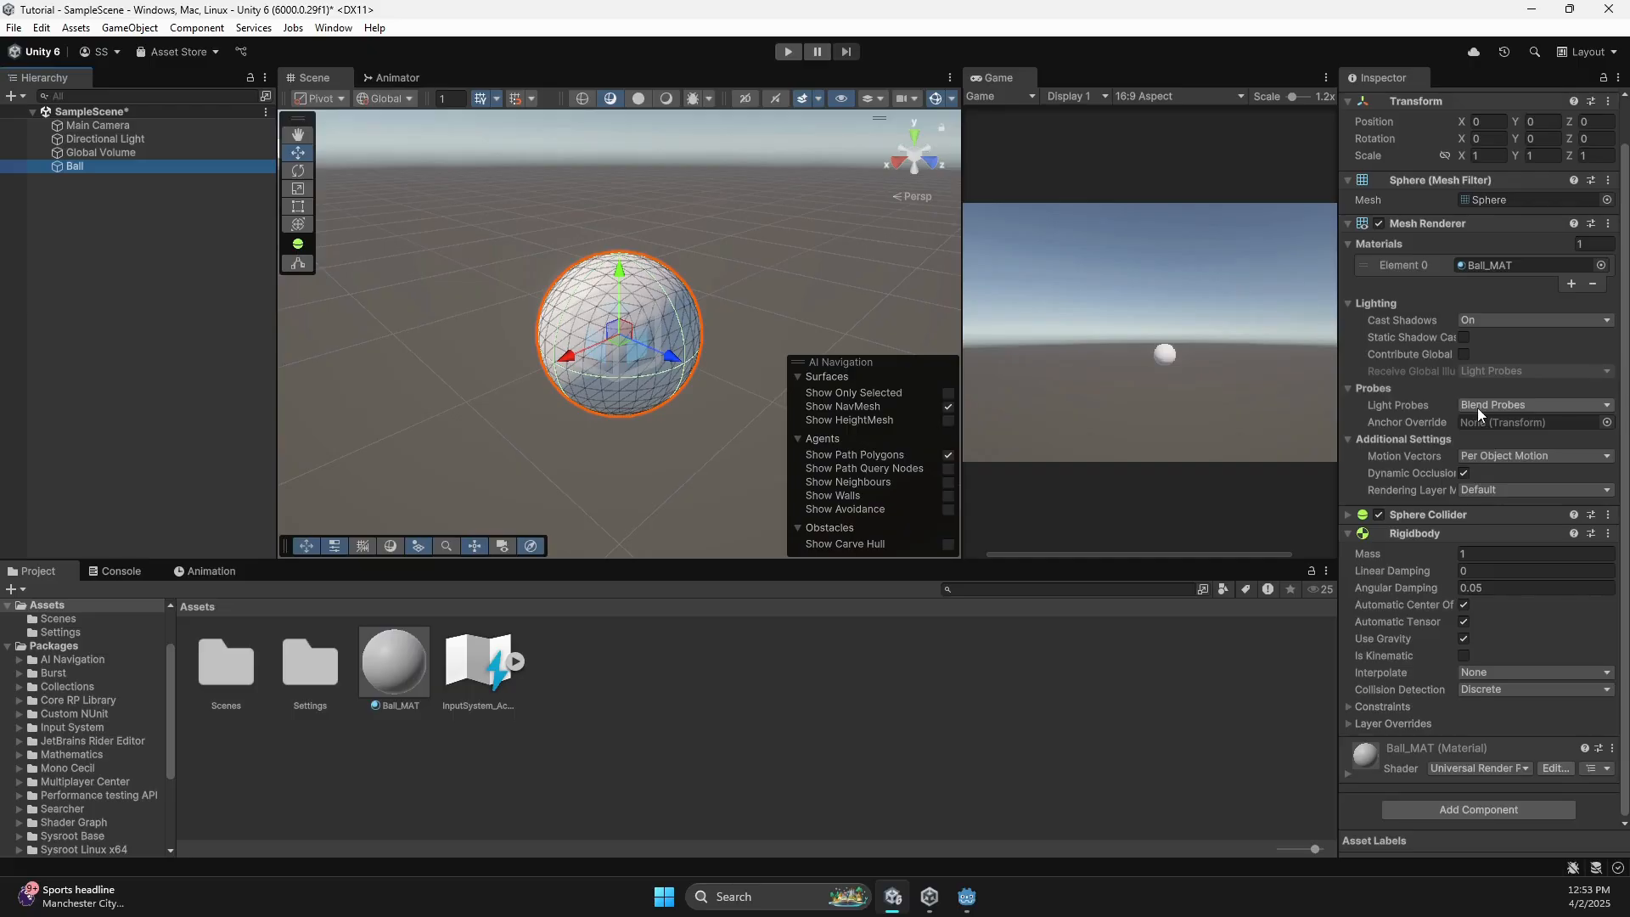
scroll(1449, 429, "up", 2)
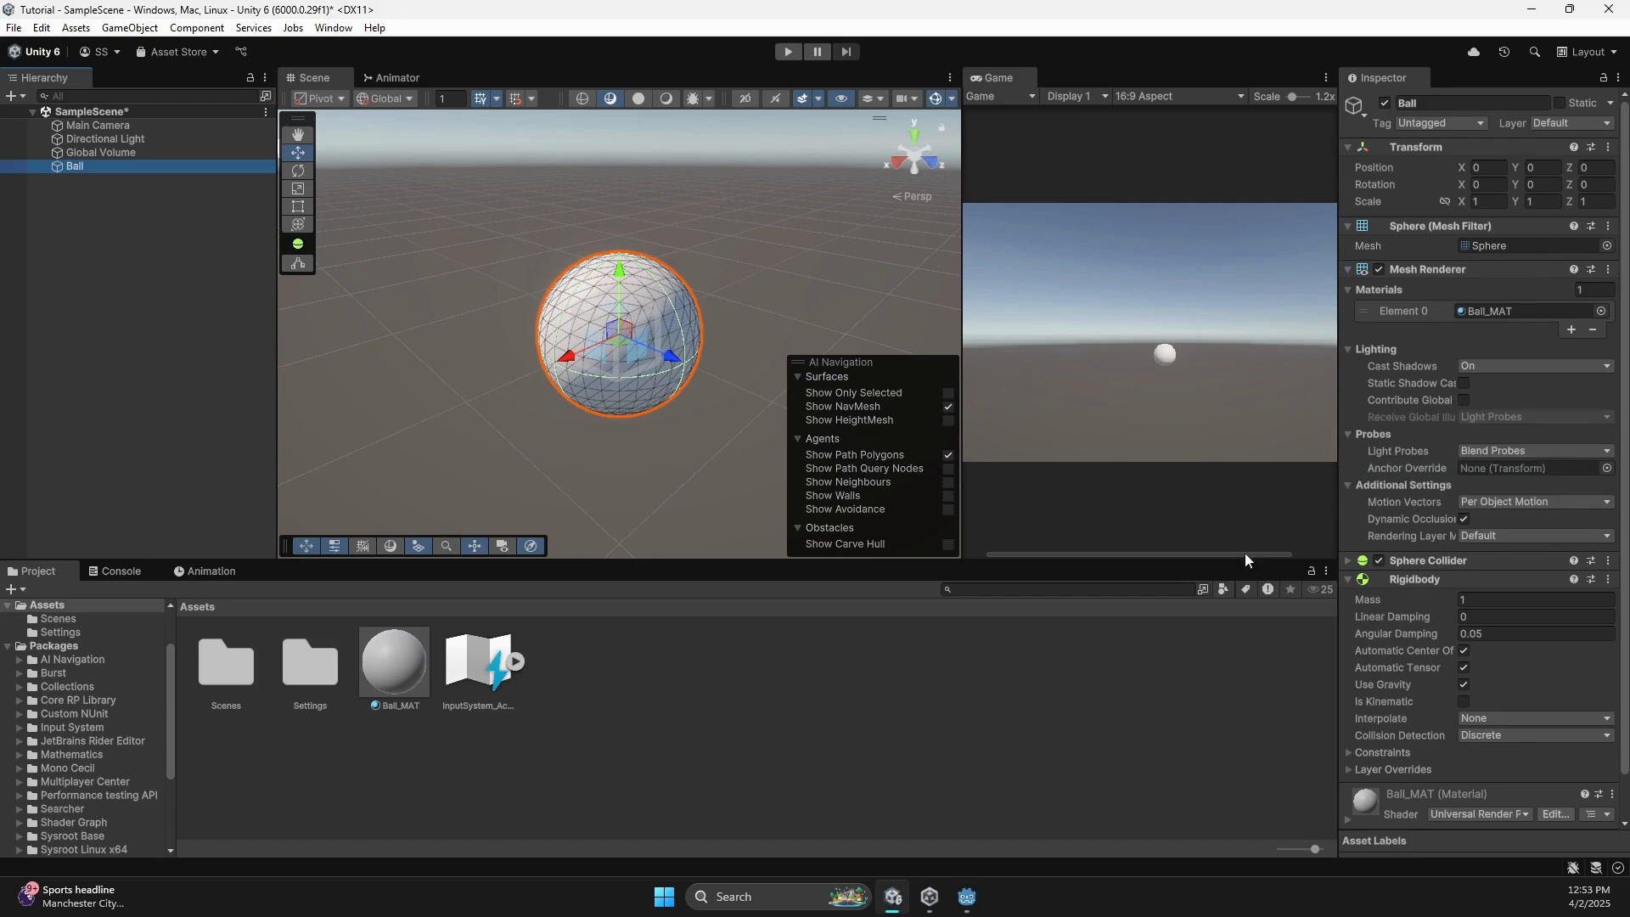
Back in Godot, inspect the WorldEnvironment, DirectionalLight3D, Camera3D, World and RigidBody3D nodes.
left_click(970, 896)
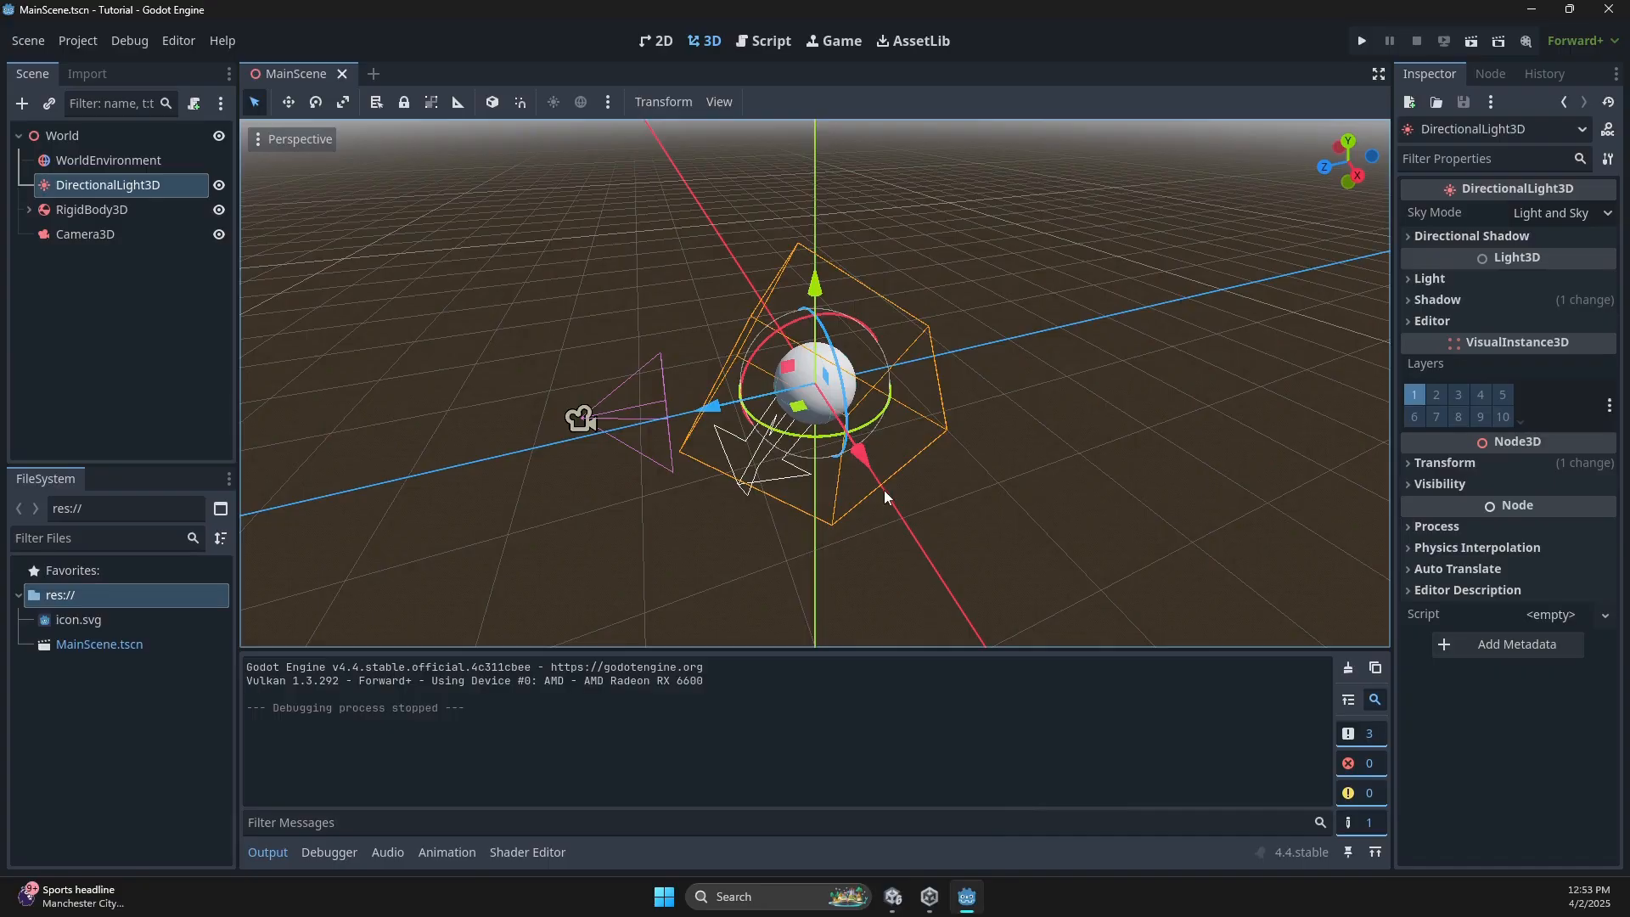
left_click(79, 169)
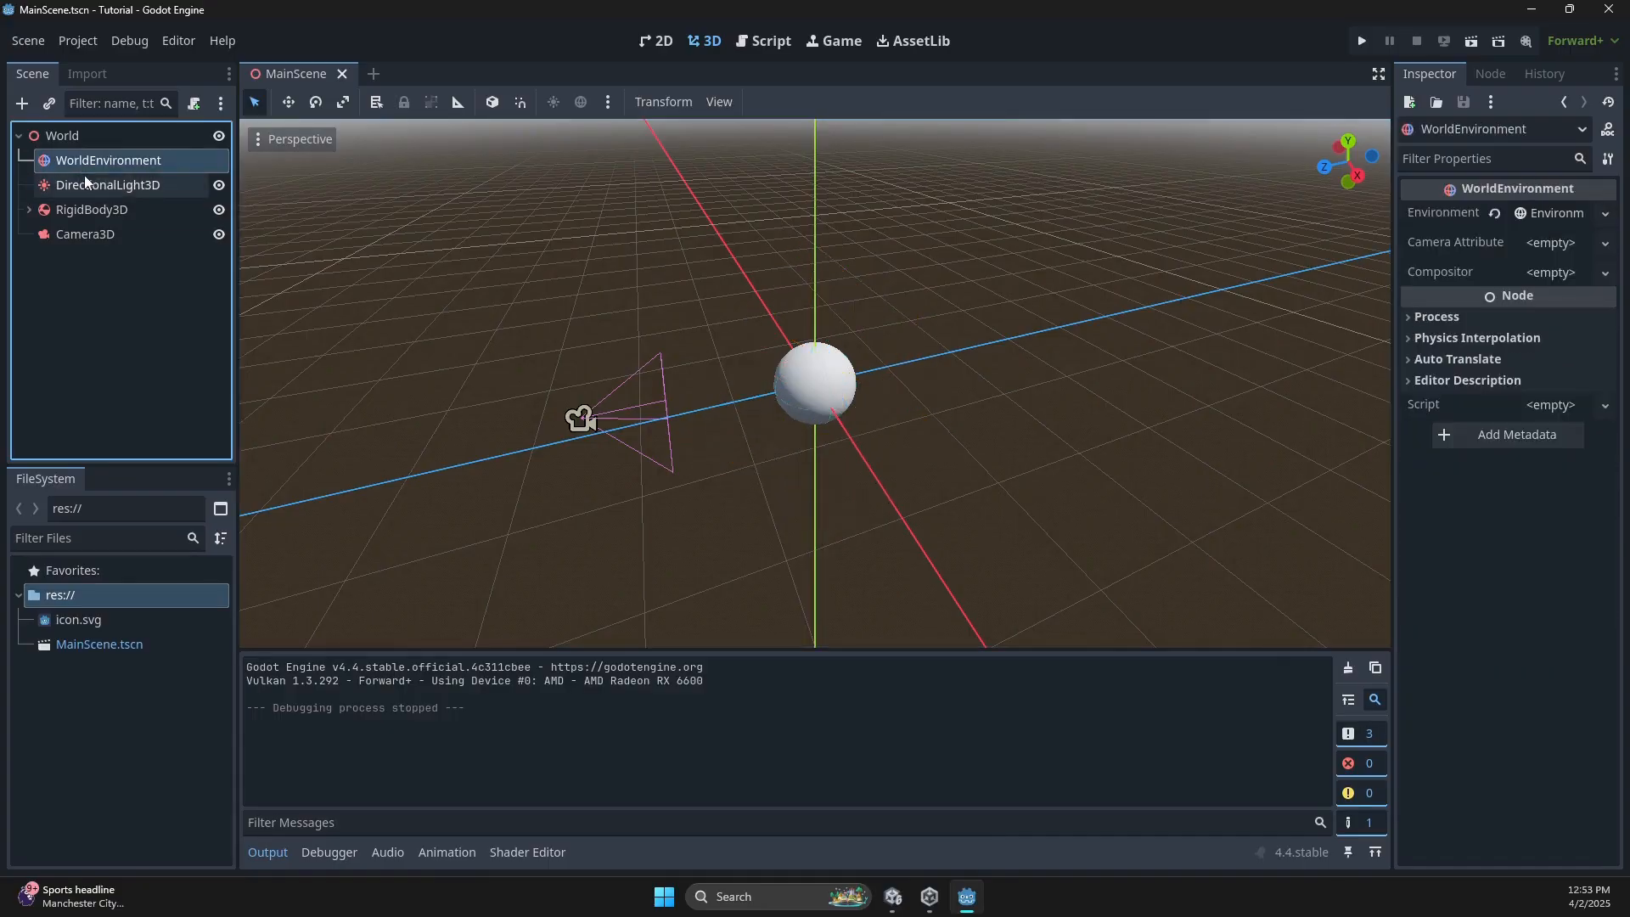
left_click(86, 179)
left_click(101, 210)
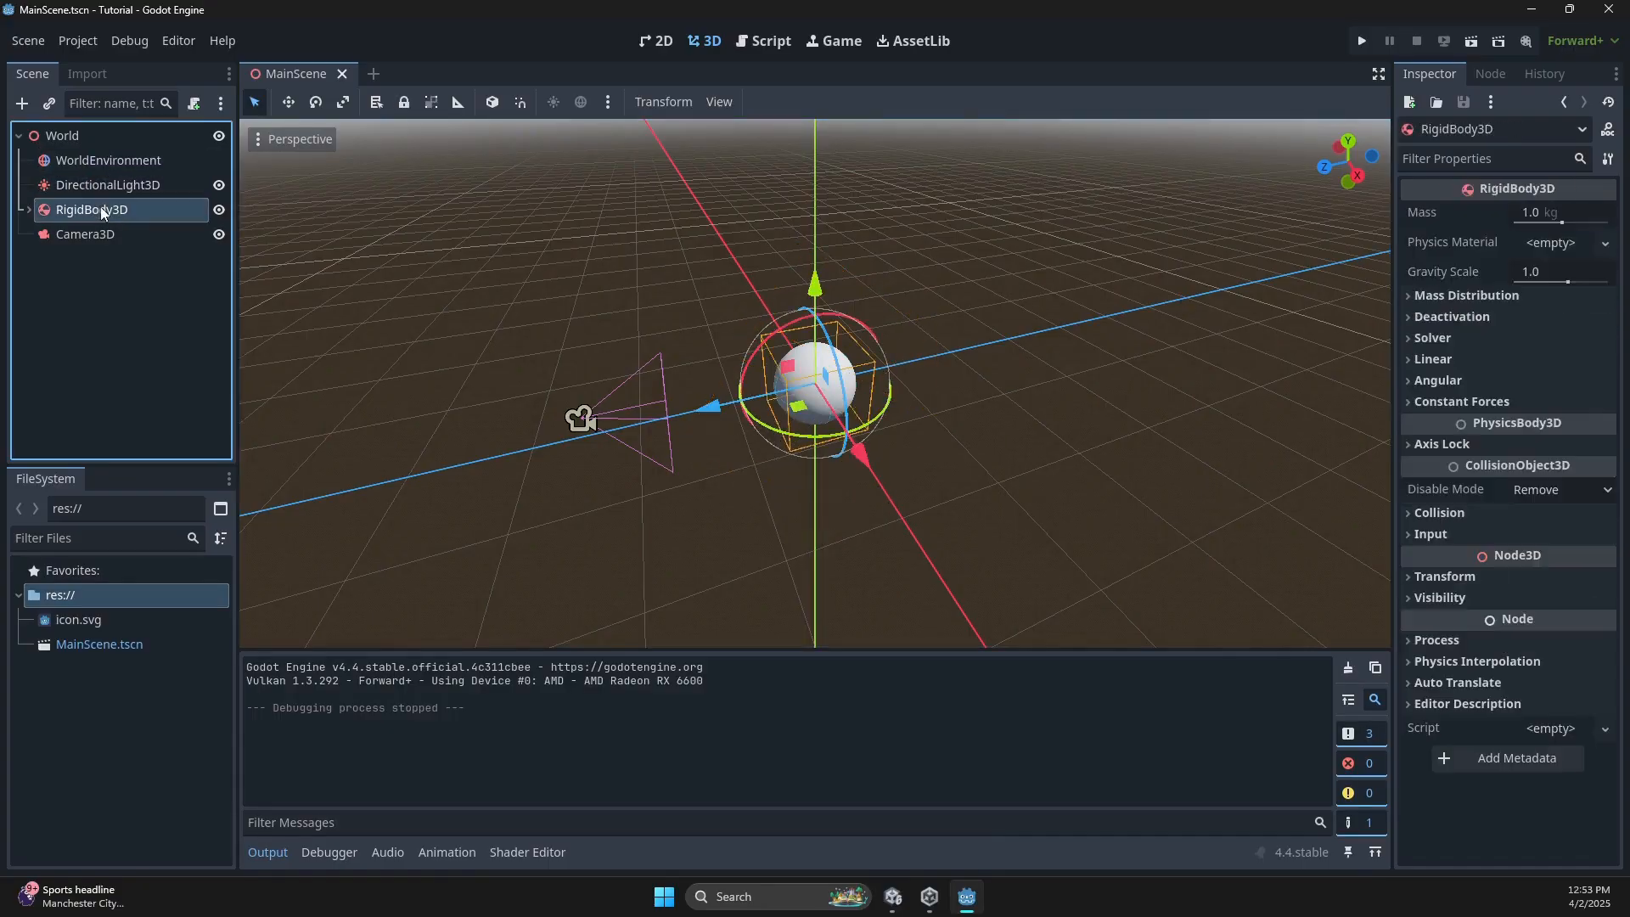
left_click(95, 144)
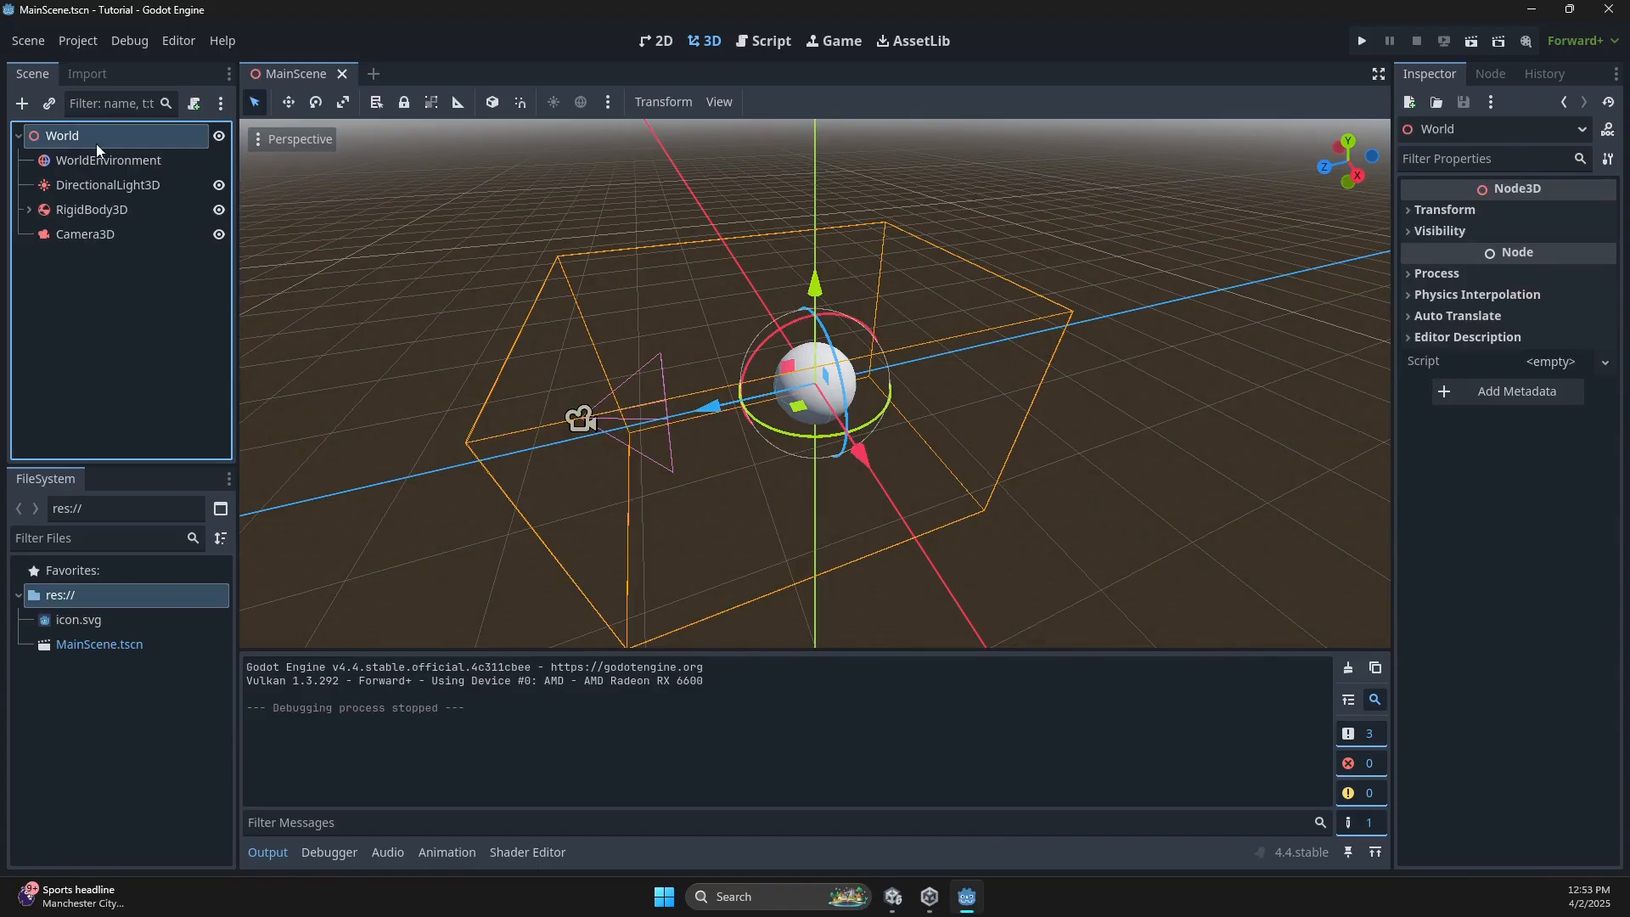
left_click(118, 211)
scroll(856, 443, "up", 15)
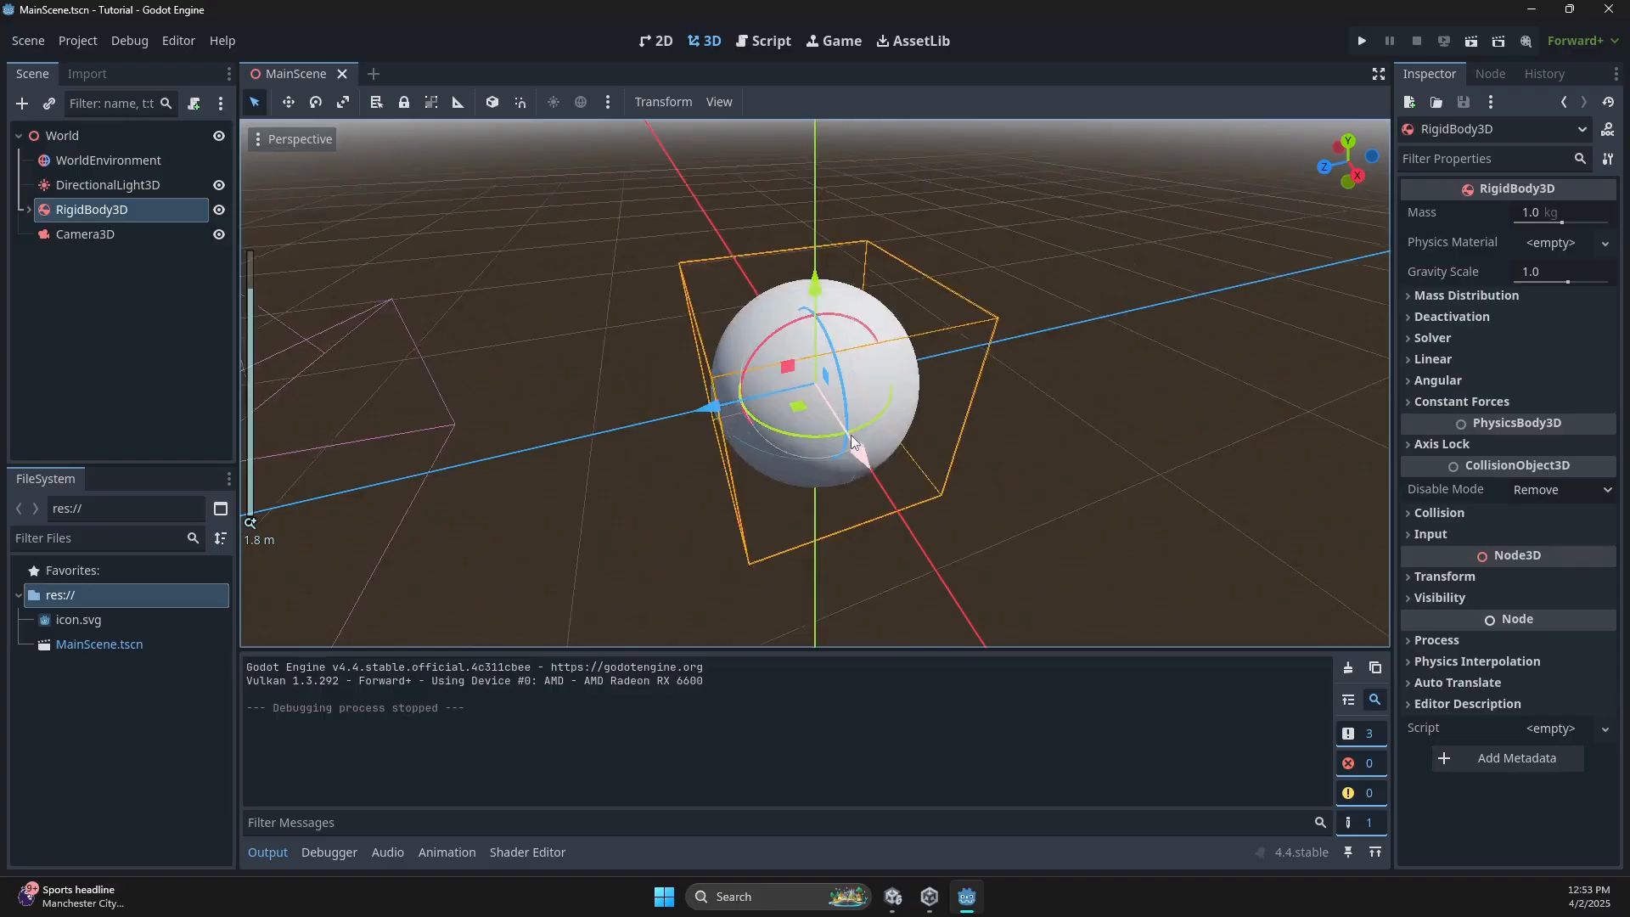
middle_click_drag(854, 445, 944, 421)
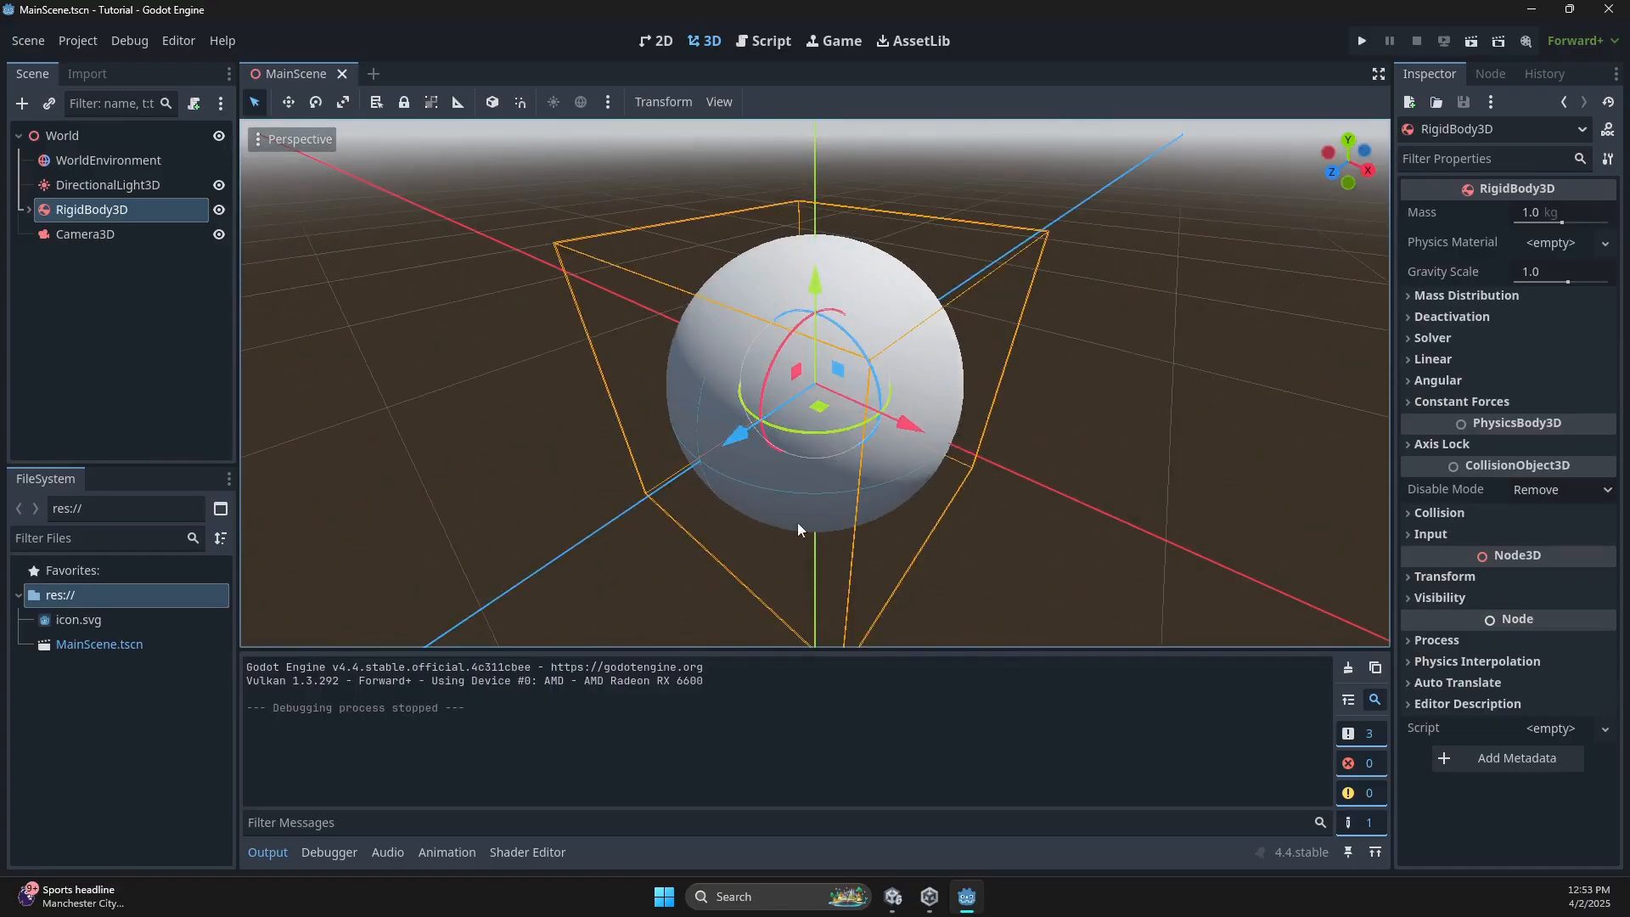
Expand RigidBody3D and inspect its sphere MeshInstance3D and CollisionShape3D children.
left_click(28, 209)
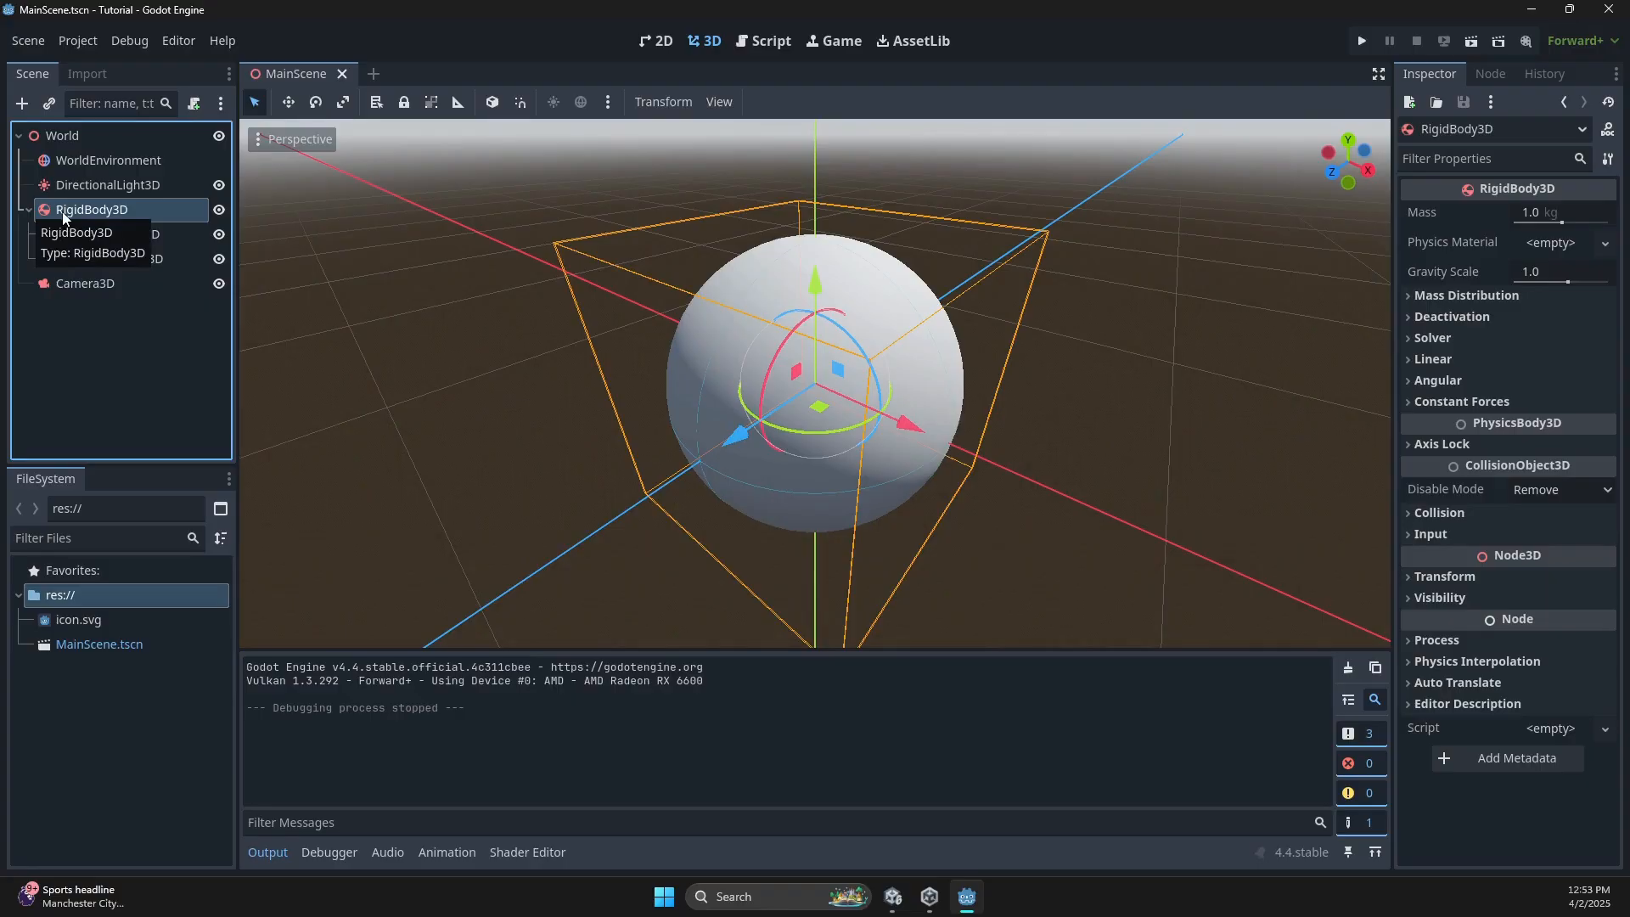
left_click(158, 239)
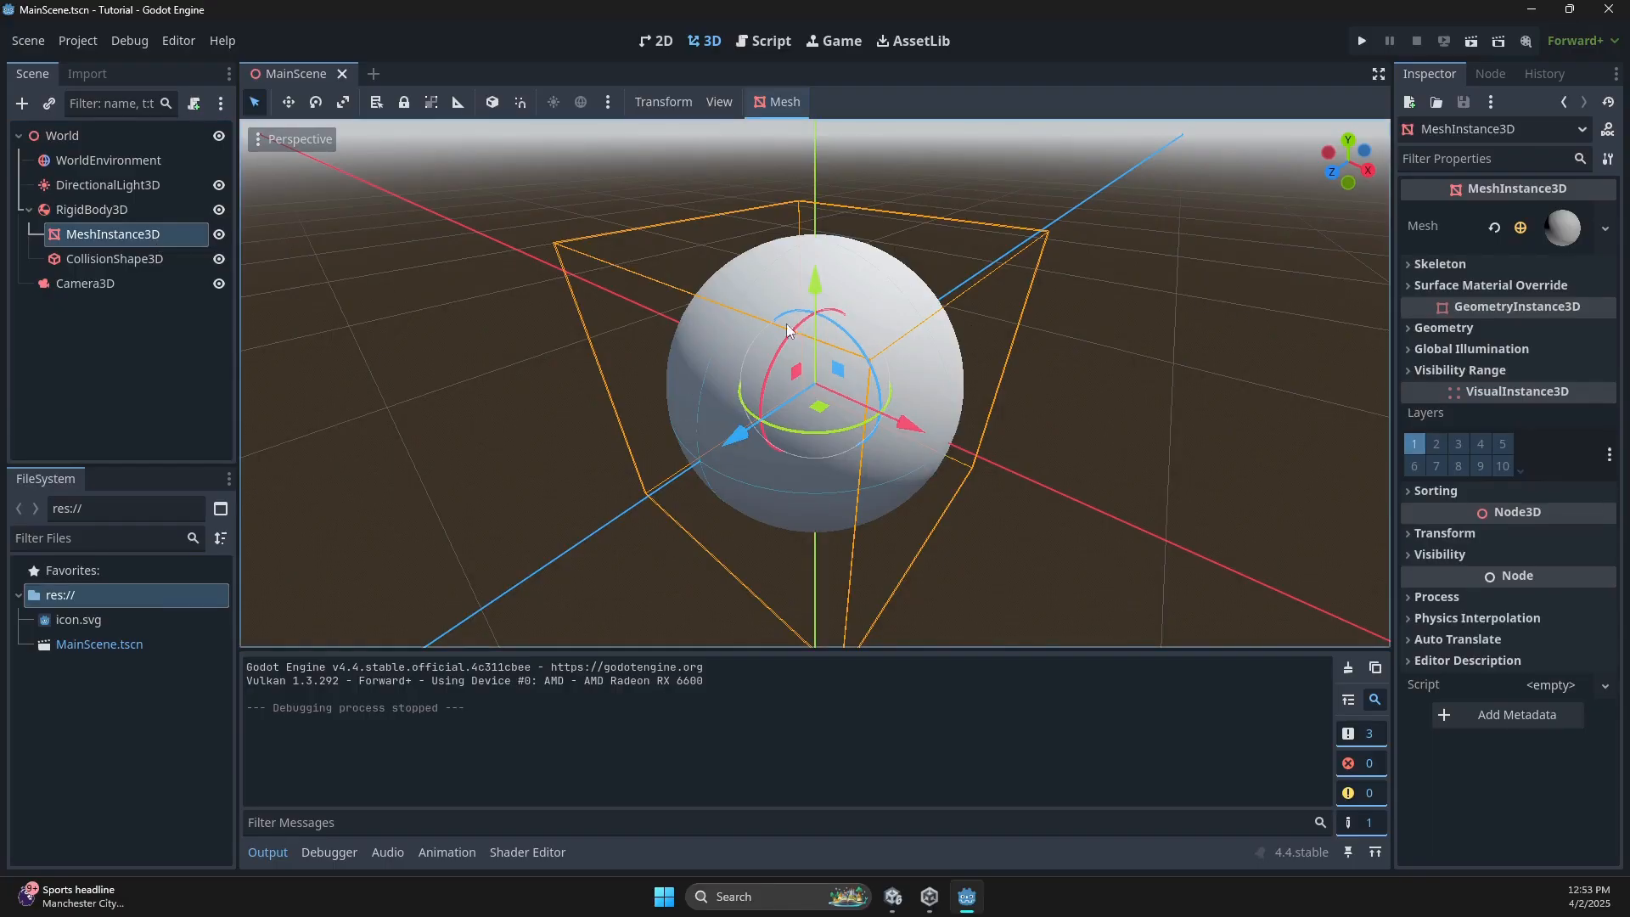
left_click(135, 259)
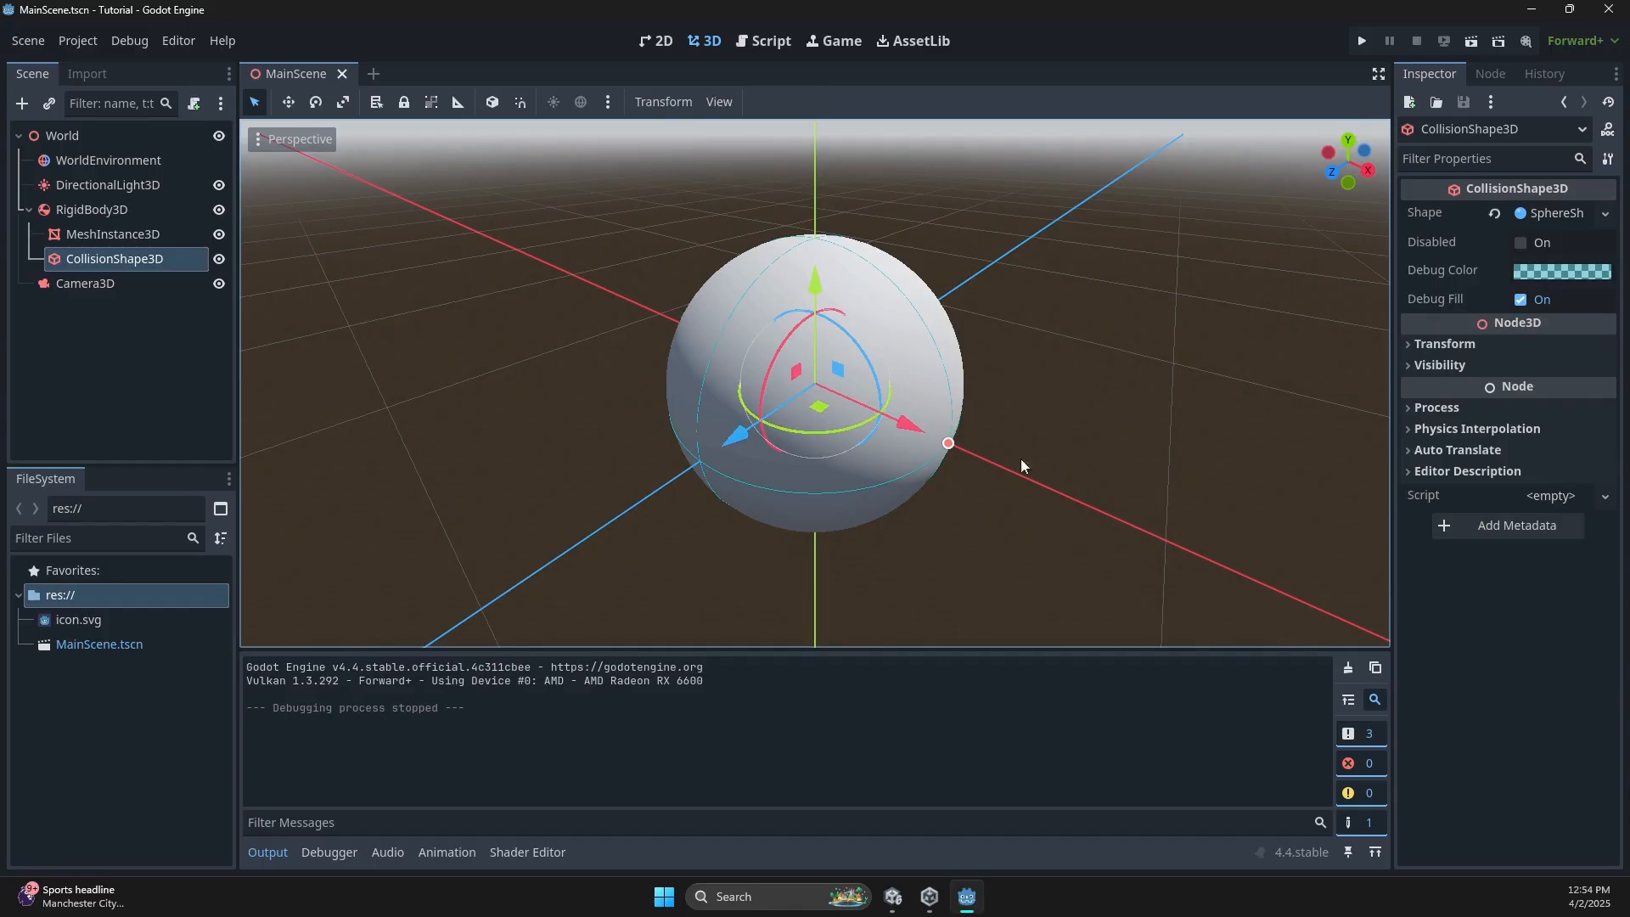
scroll(934, 382, "down", 5)
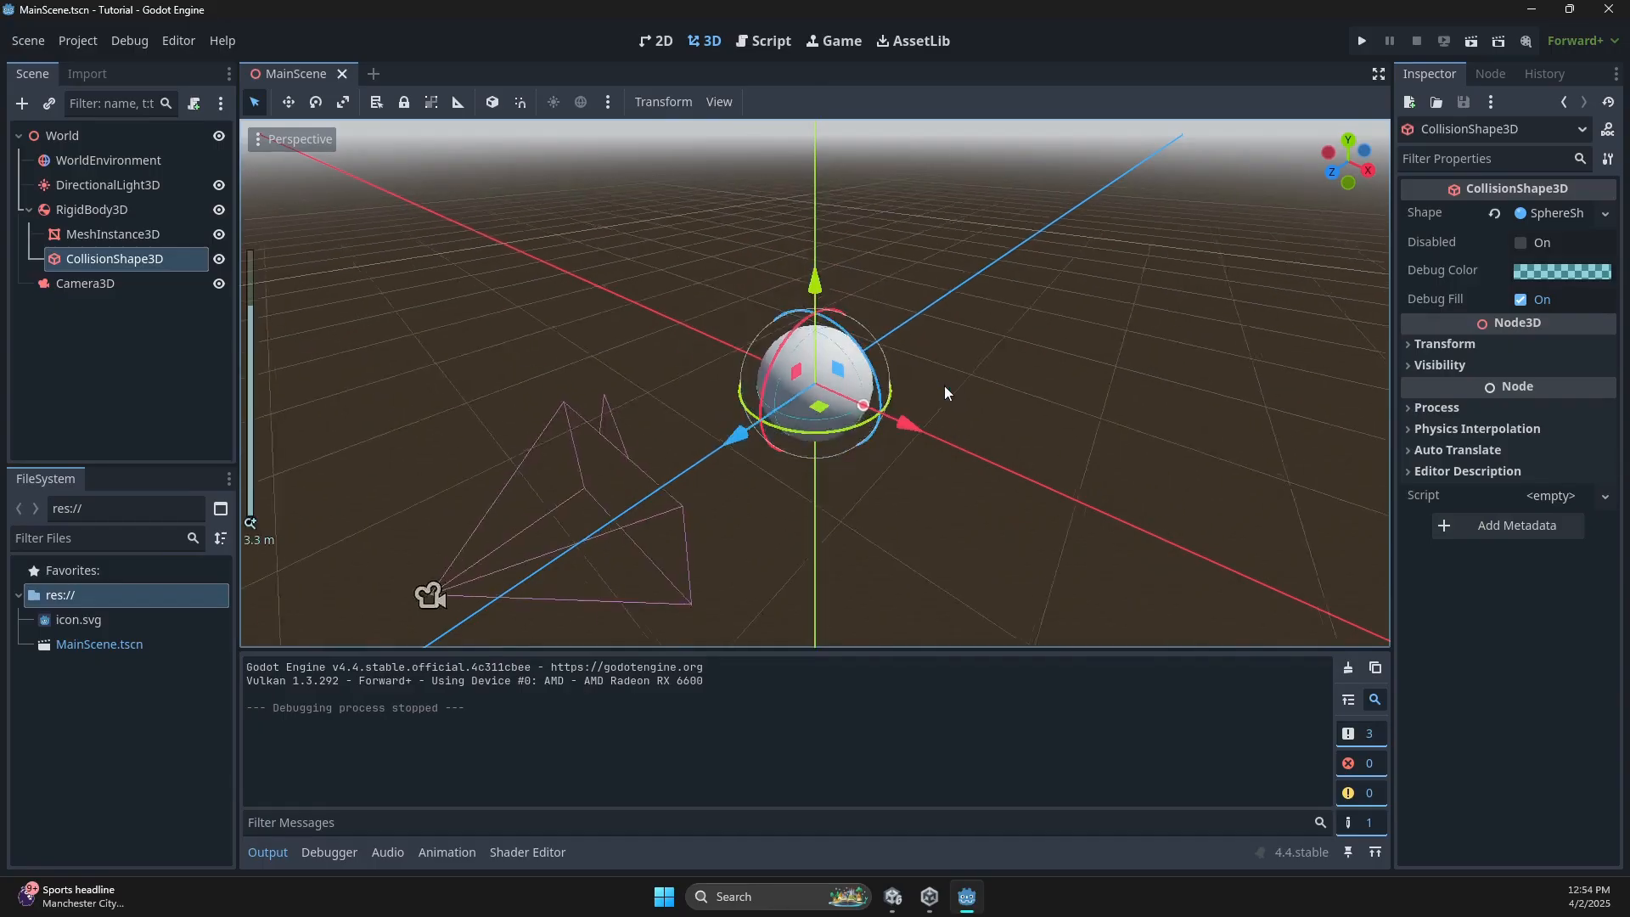
scroll(944, 386, "up", 5)
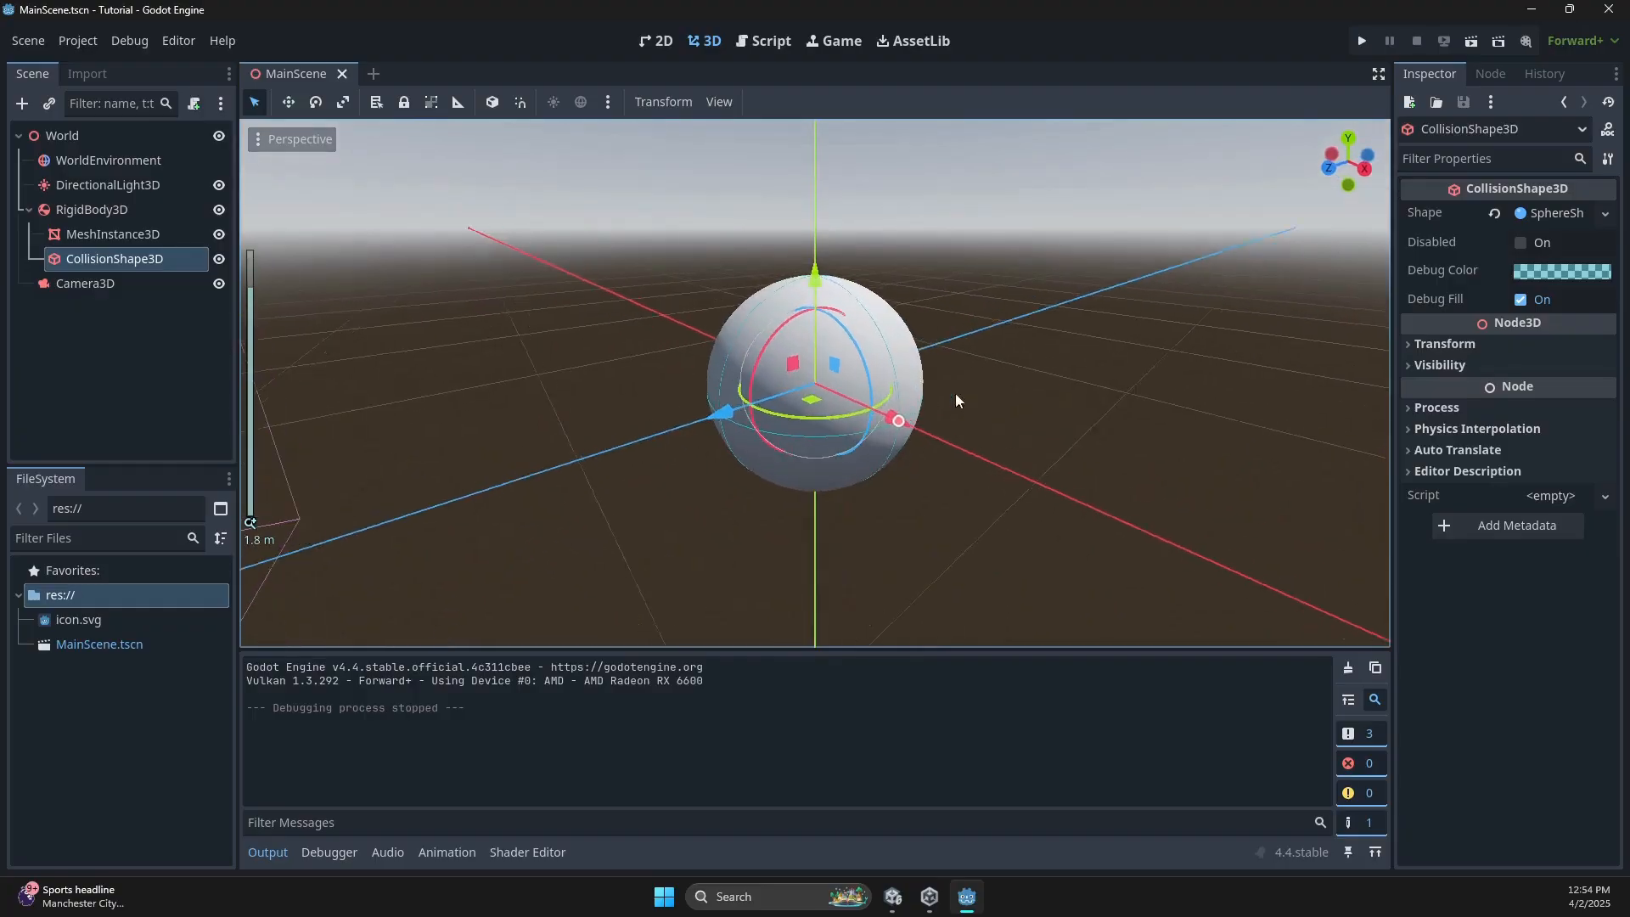
middle_click_drag(955, 394, 1048, 375)
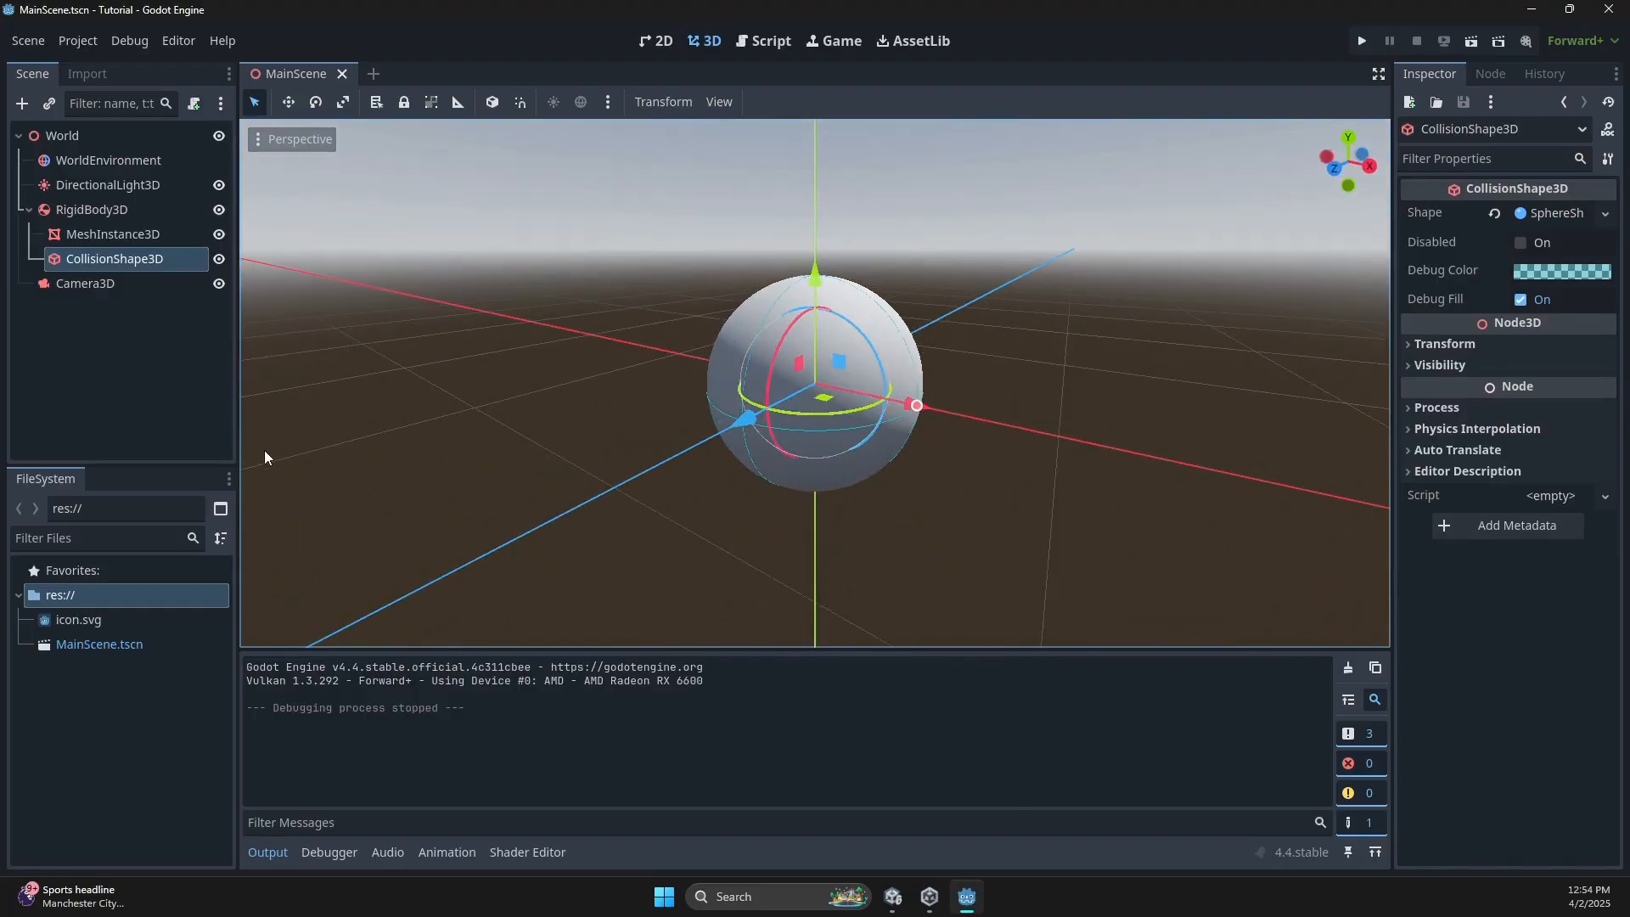